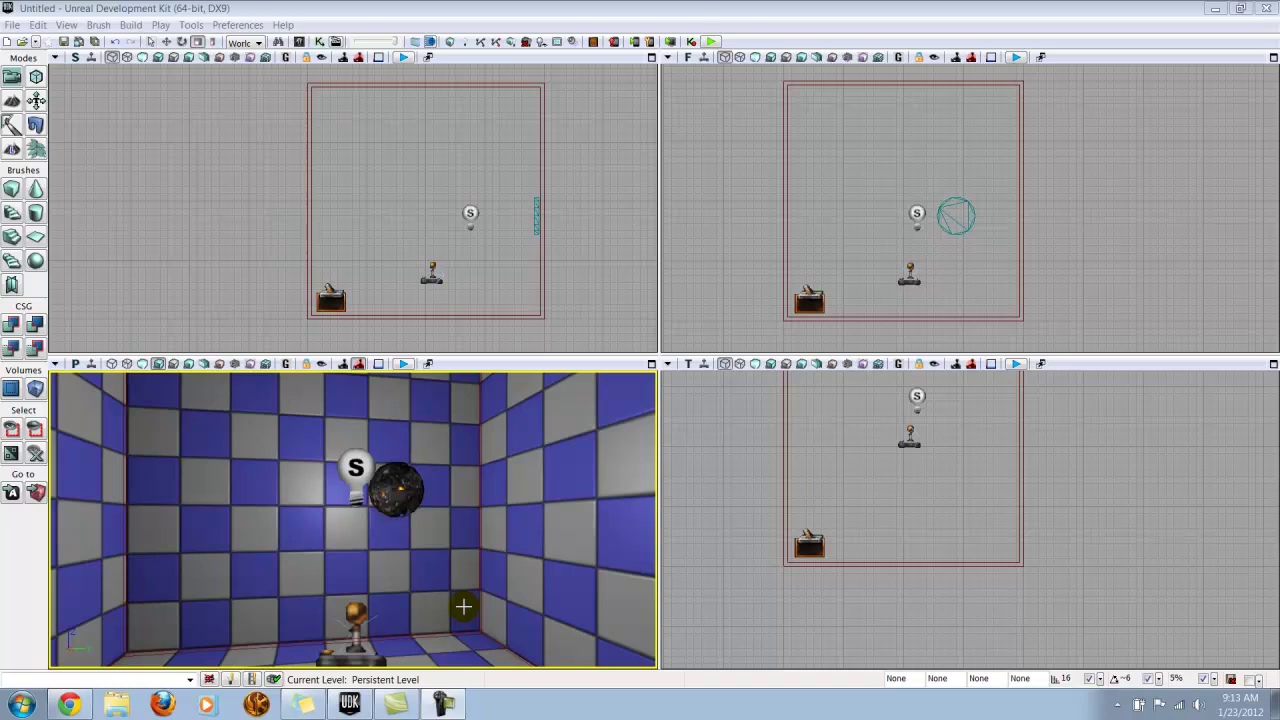
pyautogui.moveTo(468, 613); pyautogui.dragTo(565, 310)
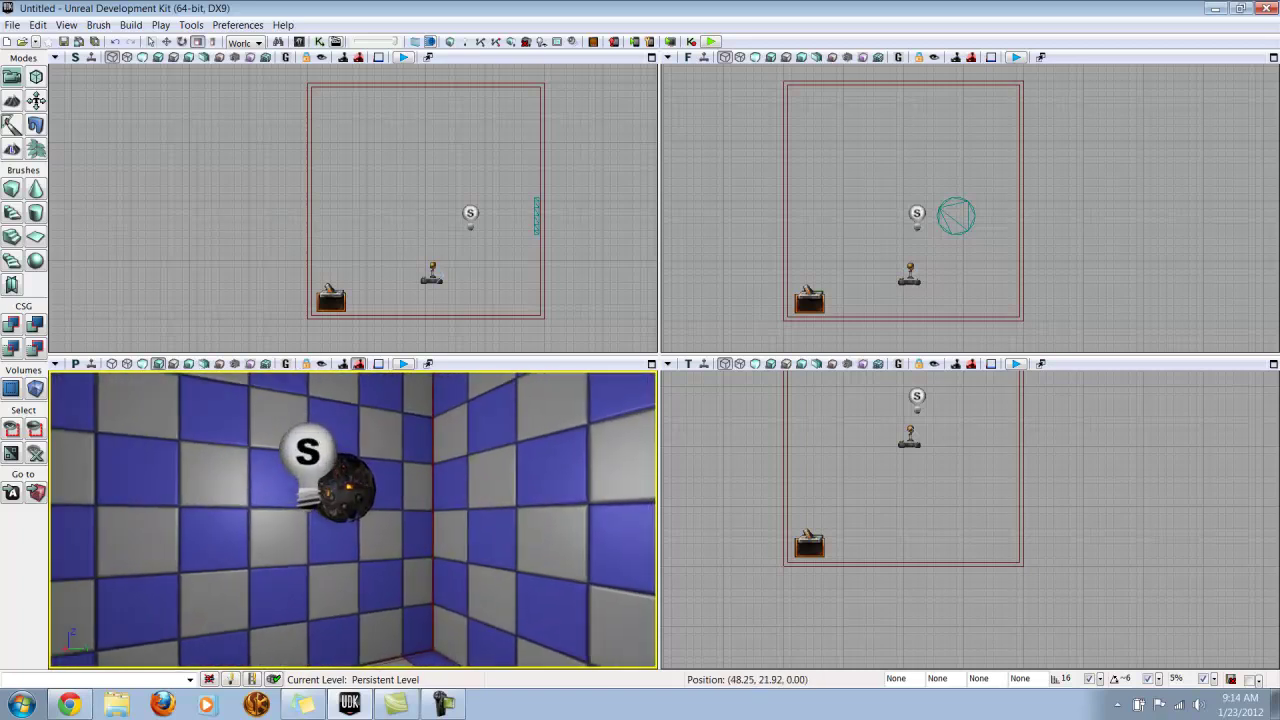
pyautogui.moveTo(352, 518); pyautogui.dragTo(310, 590)
pyautogui.moveTo(352, 518); pyautogui.dragTo(468, 612)
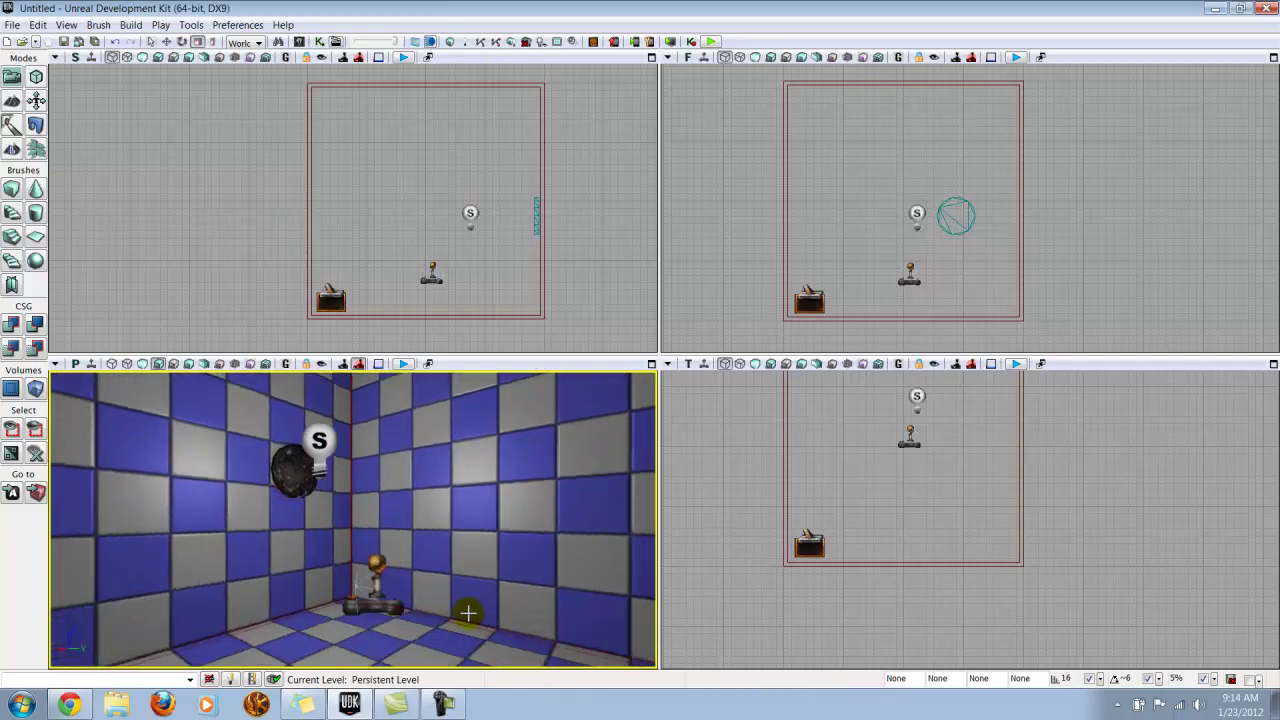
# Choose CameraActor in the Common category of the actor classes as the class to place, and close the browser
pyautogui.click(298, 42)
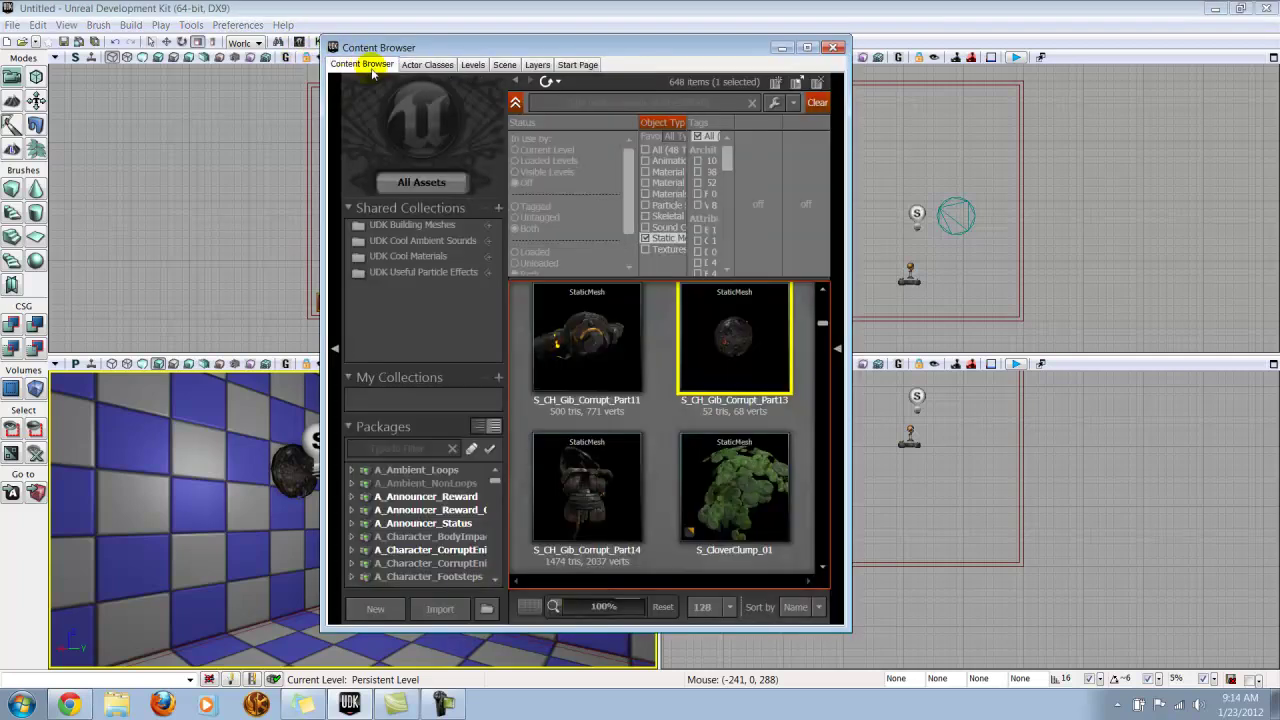
pyautogui.click(445, 66)
pyautogui.click(441, 72)
pyautogui.click(413, 176)
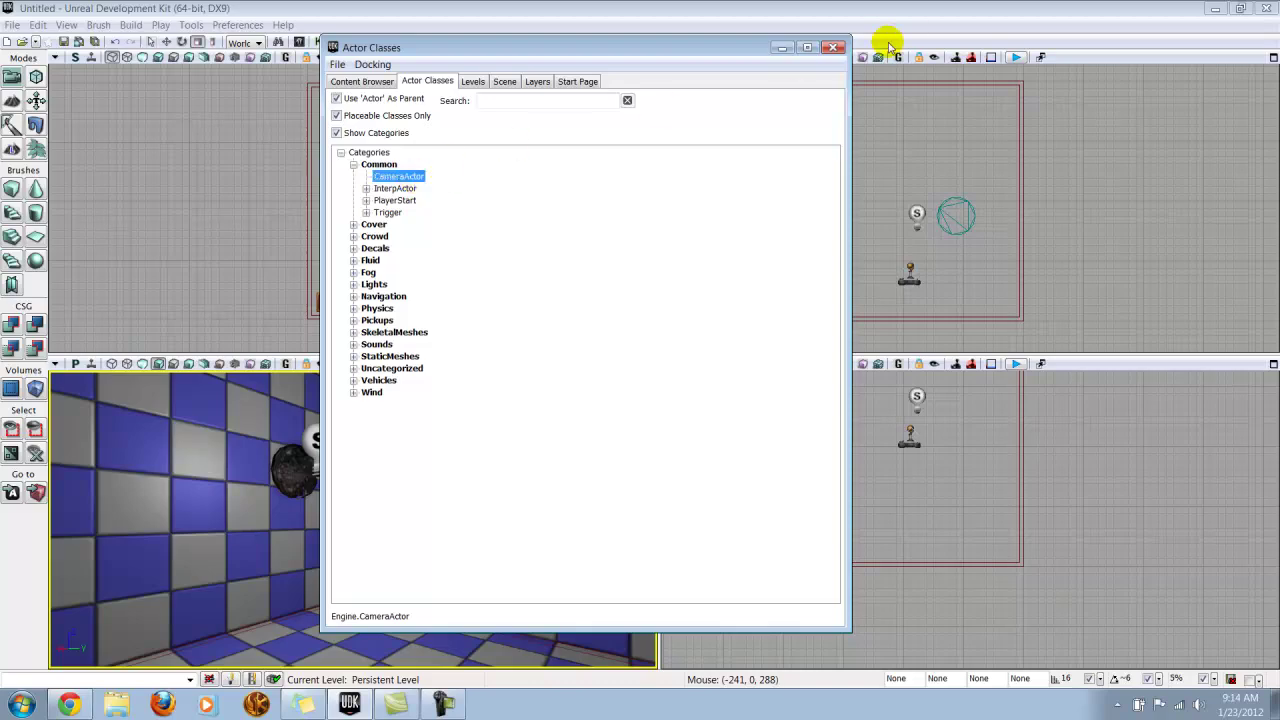
pyautogui.click(831, 48)
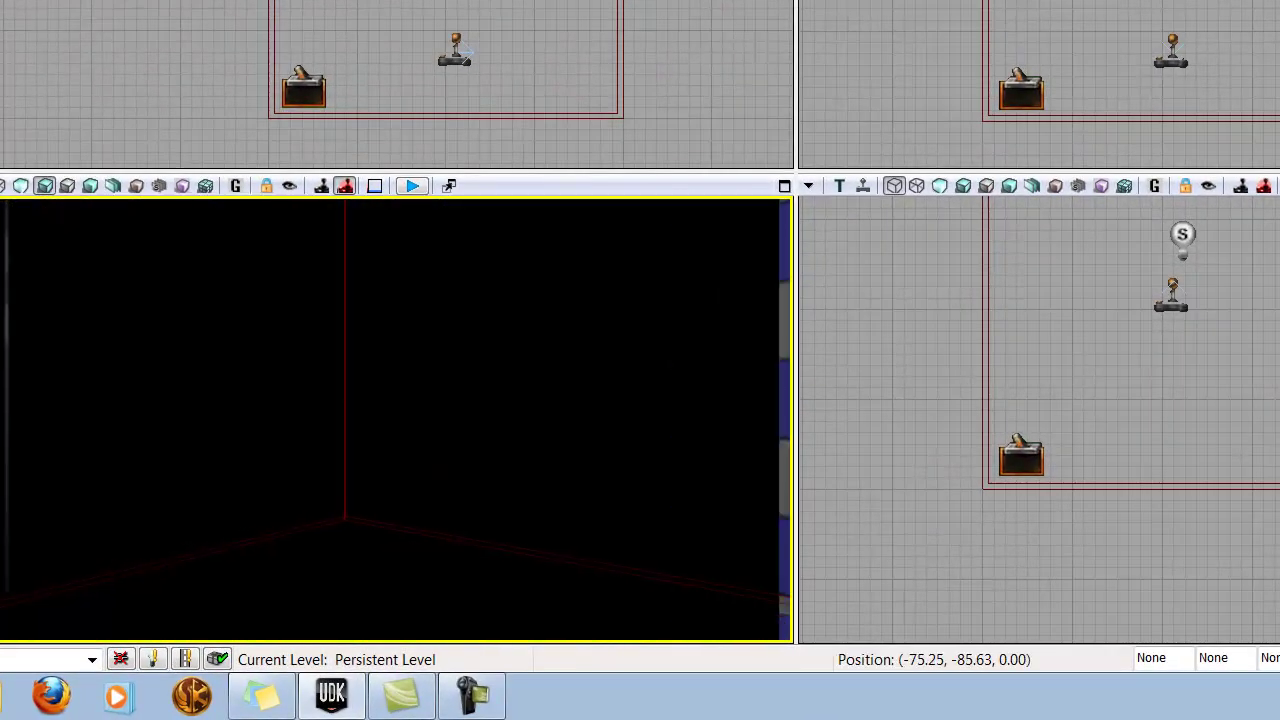
# Add a CameraActor on the room floor near the side wall and raise it to about mid-height
pyautogui.moveTo(395, 420); pyautogui.dragTo(434, 474)
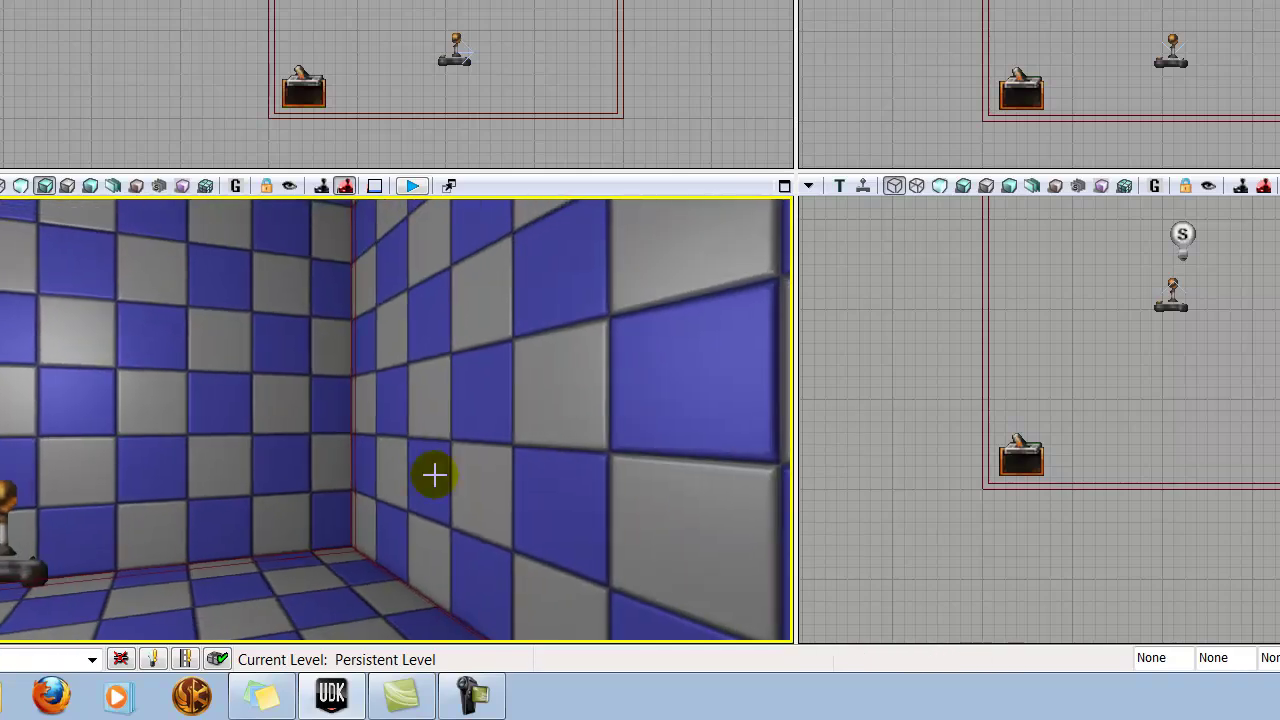
pyautogui.rightClick(364, 595)
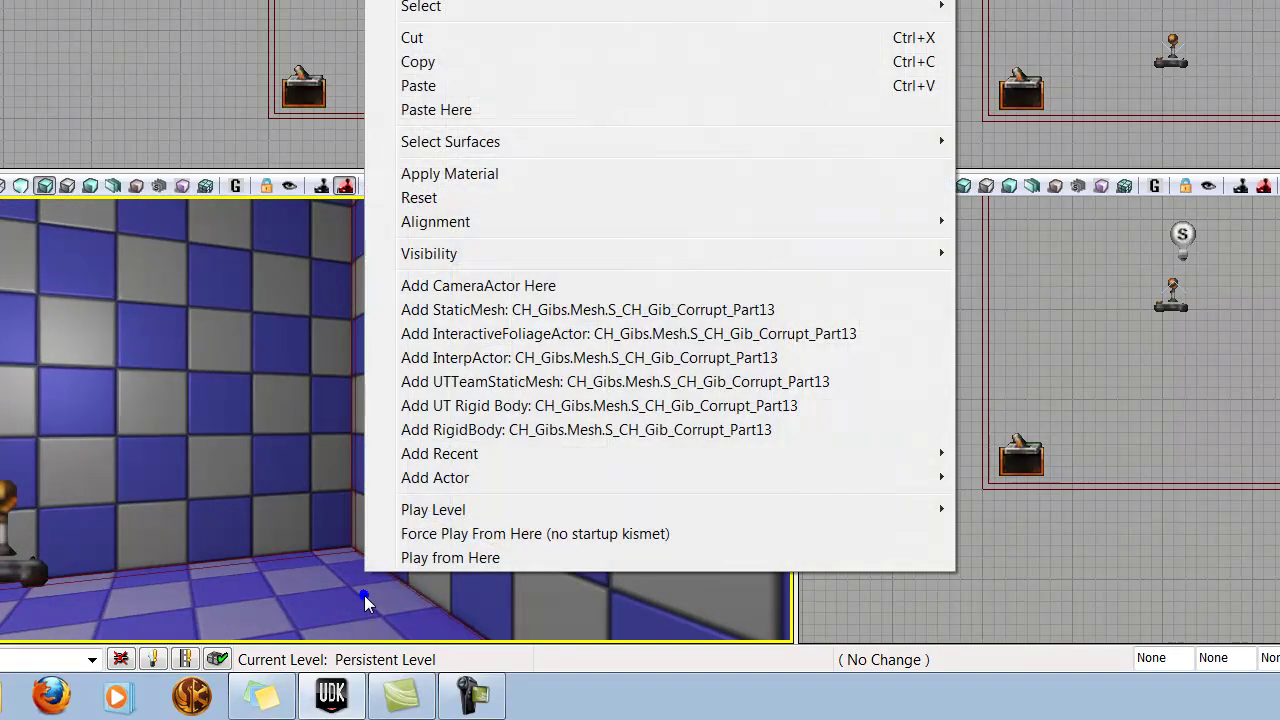
pyautogui.click(484, 287)
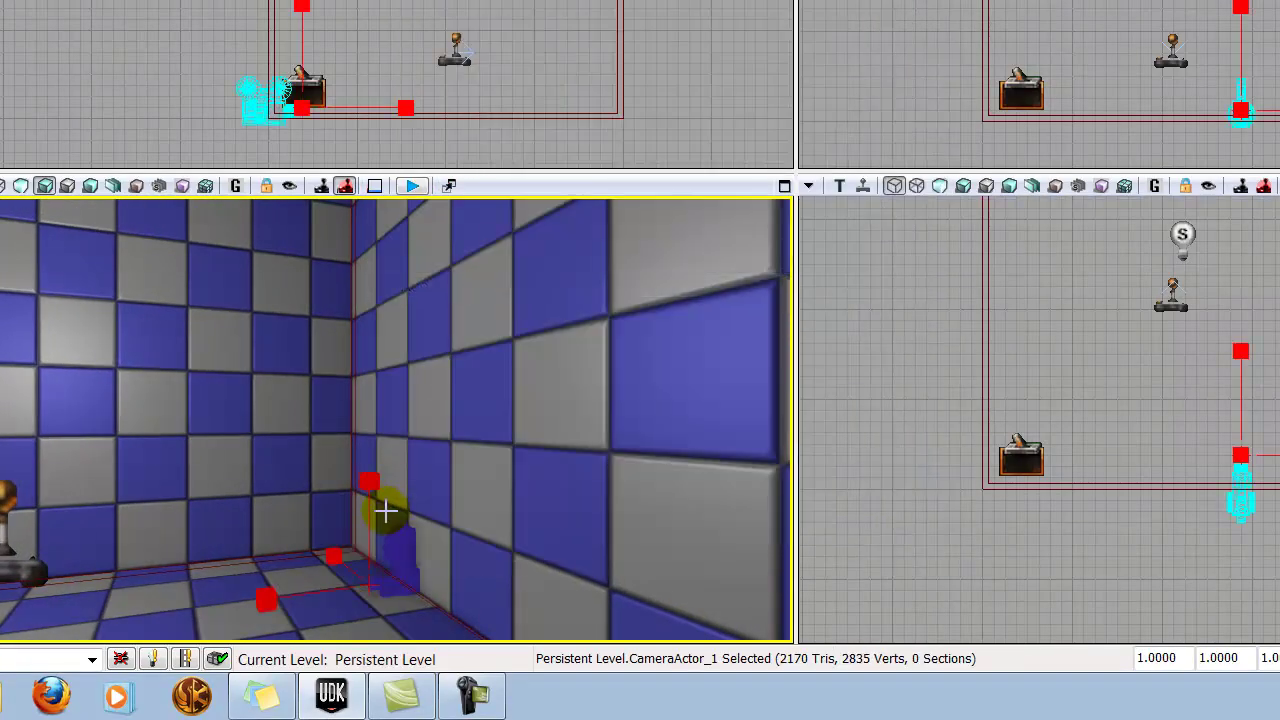
pyautogui.moveTo(371, 500); pyautogui.dragTo(353, 307)
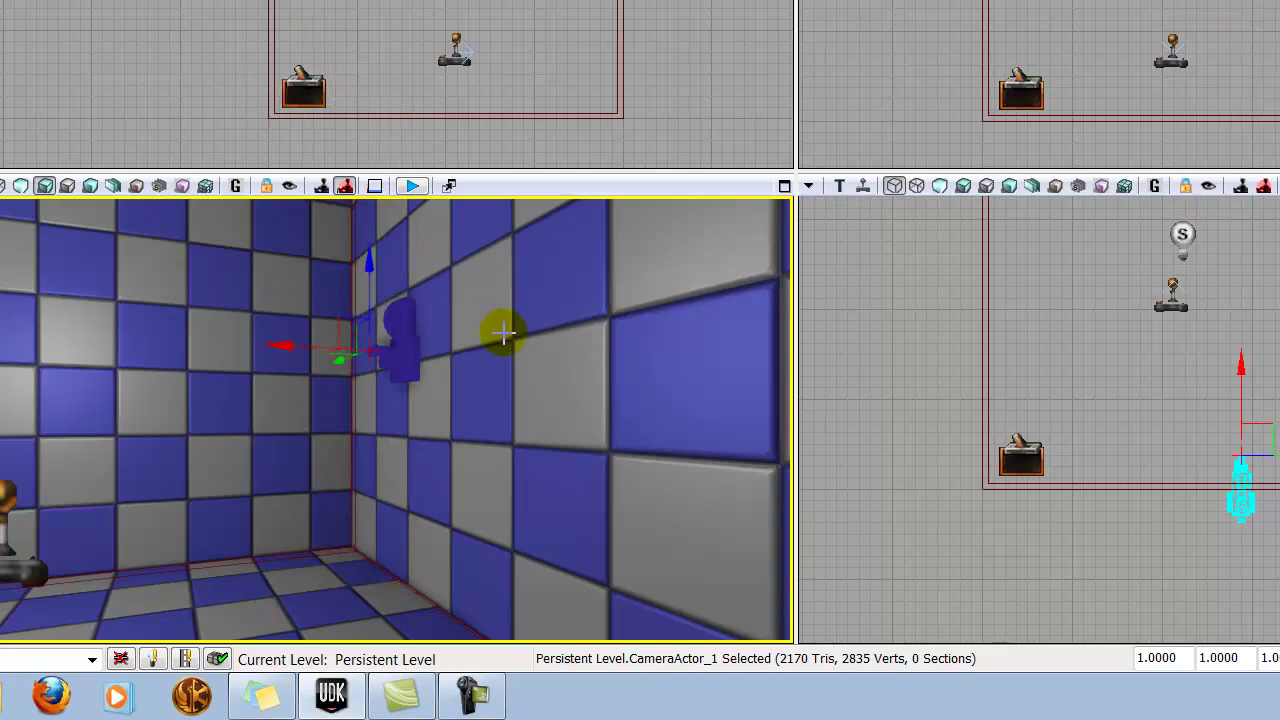
# Select the placed camera actor and lock selected actors to the perspective view's camera
pyautogui.moveTo(444, 508)
pyautogui.mouseDown()
pyautogui.moveTo(421, 513)
pyautogui.moveTo(460, 440)
pyautogui.moveTo(395, 540)
pyautogui.moveTo(435, 490)
pyautogui.moveTo(420, 511)
pyautogui.mouseUp()
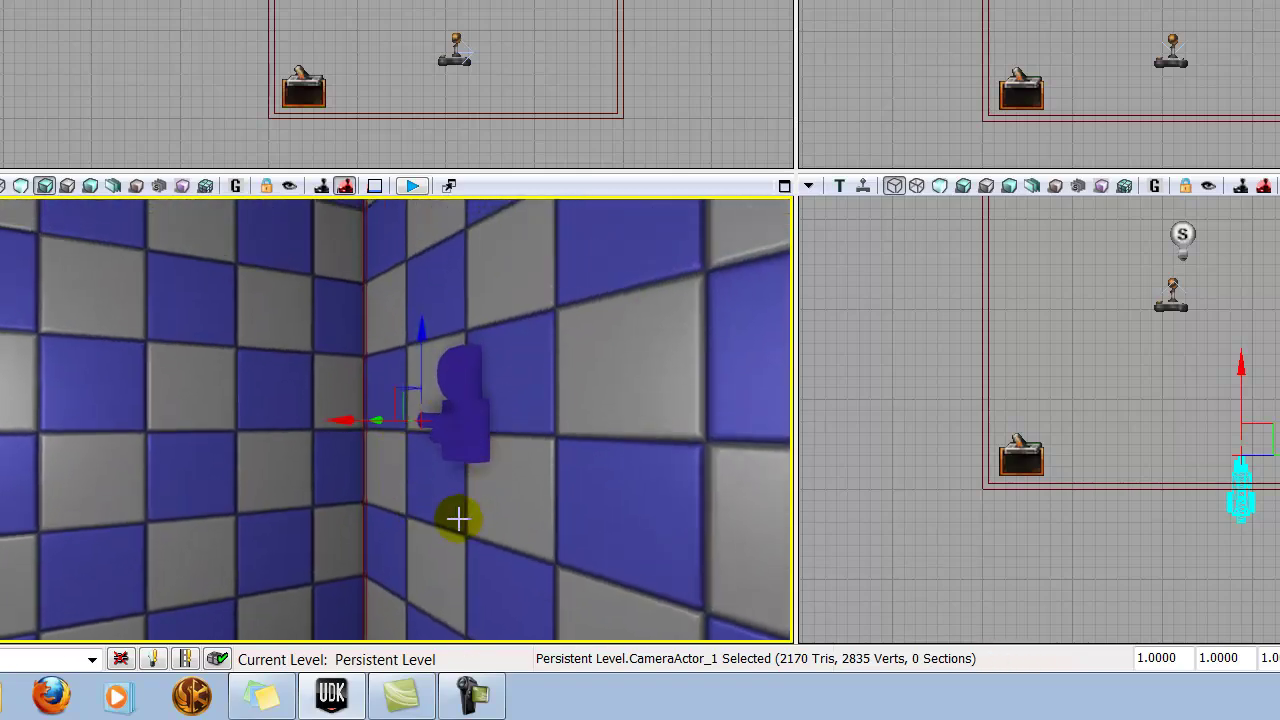
pyautogui.click(383, 569)
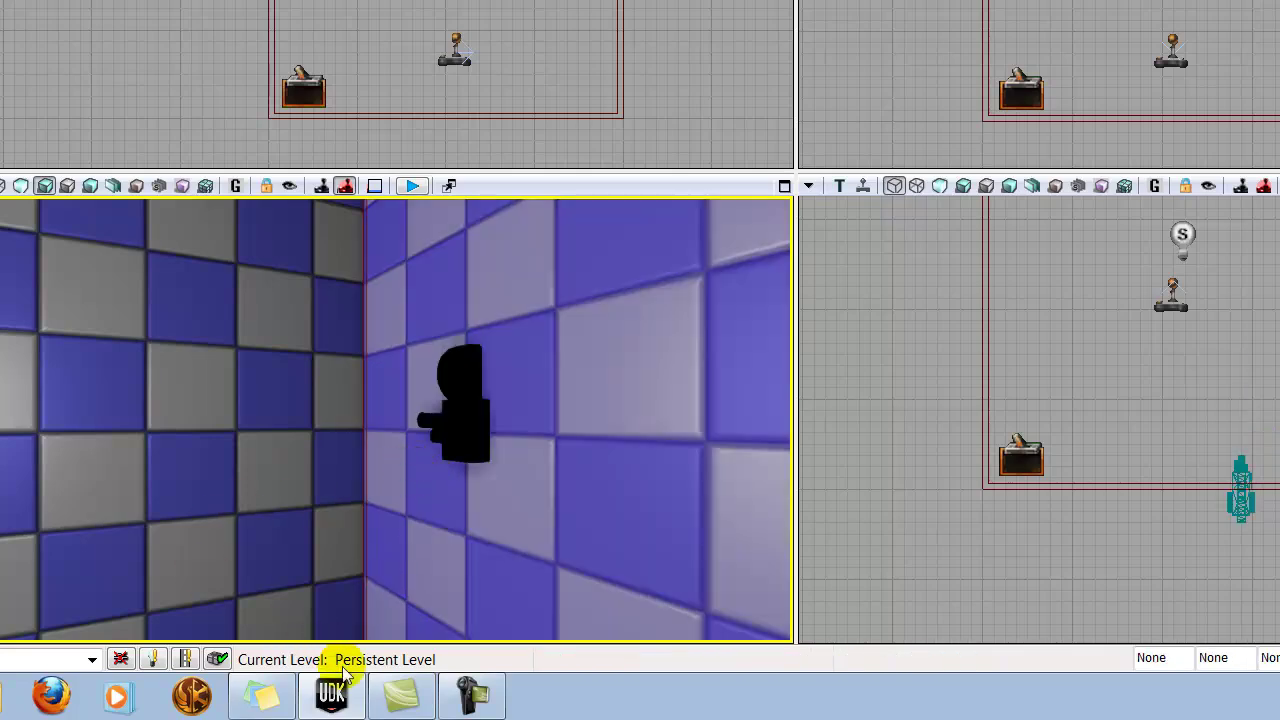
pyautogui.moveTo(378, 630); pyautogui.dragTo(378, 700)
pyautogui.moveTo(405, 523); pyautogui.dragTo(405, 540)
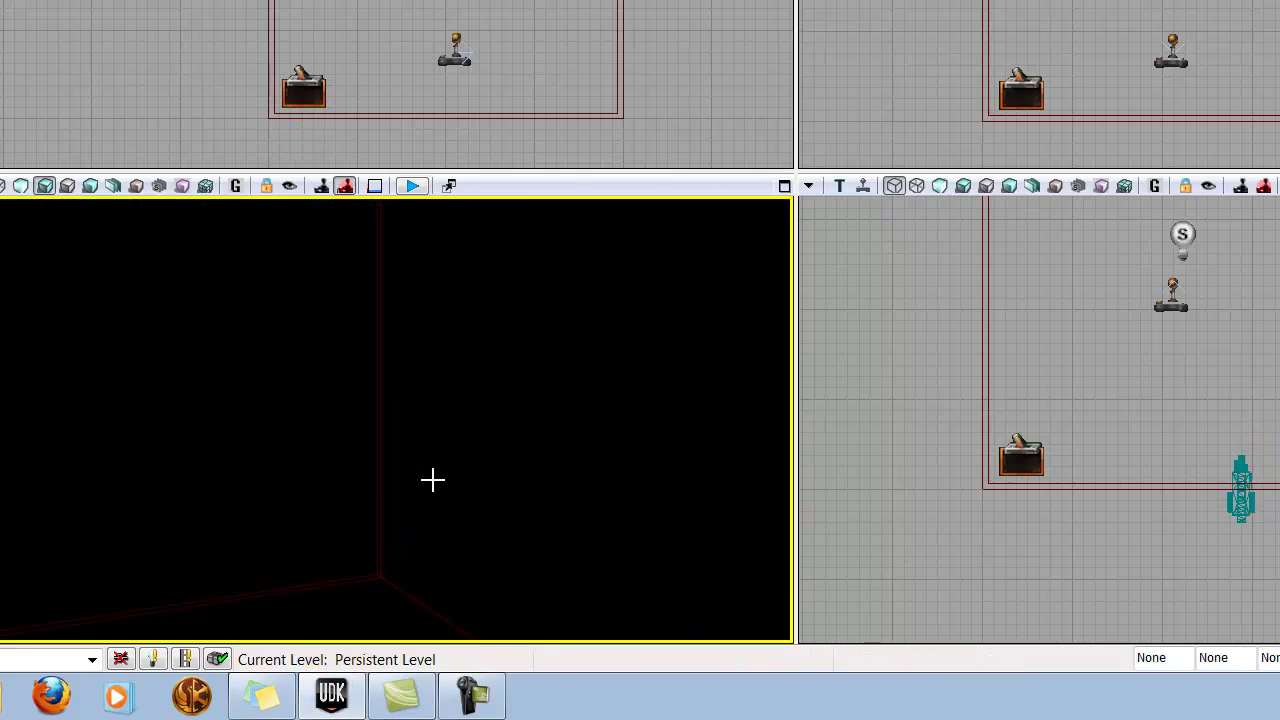
pyautogui.moveTo(431, 480); pyautogui.dragTo(440, 590)
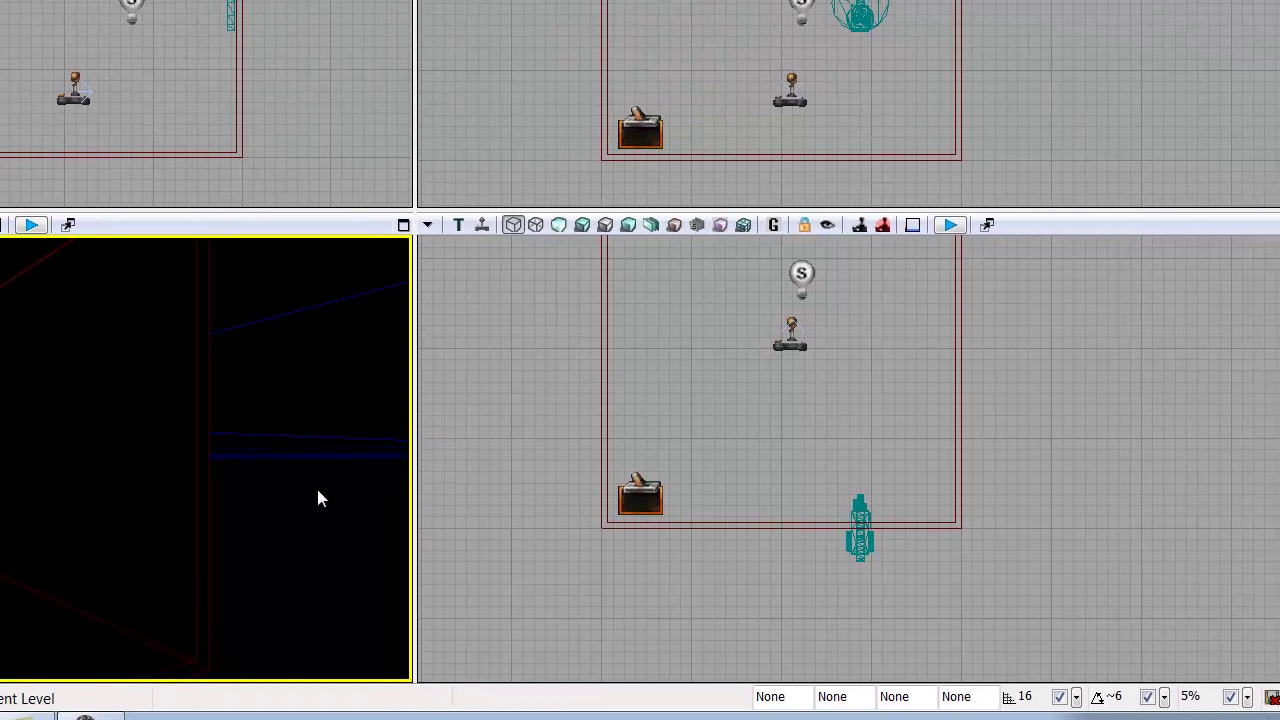
pyautogui.moveTo(174, 520); pyautogui.dragTo(185, 410)
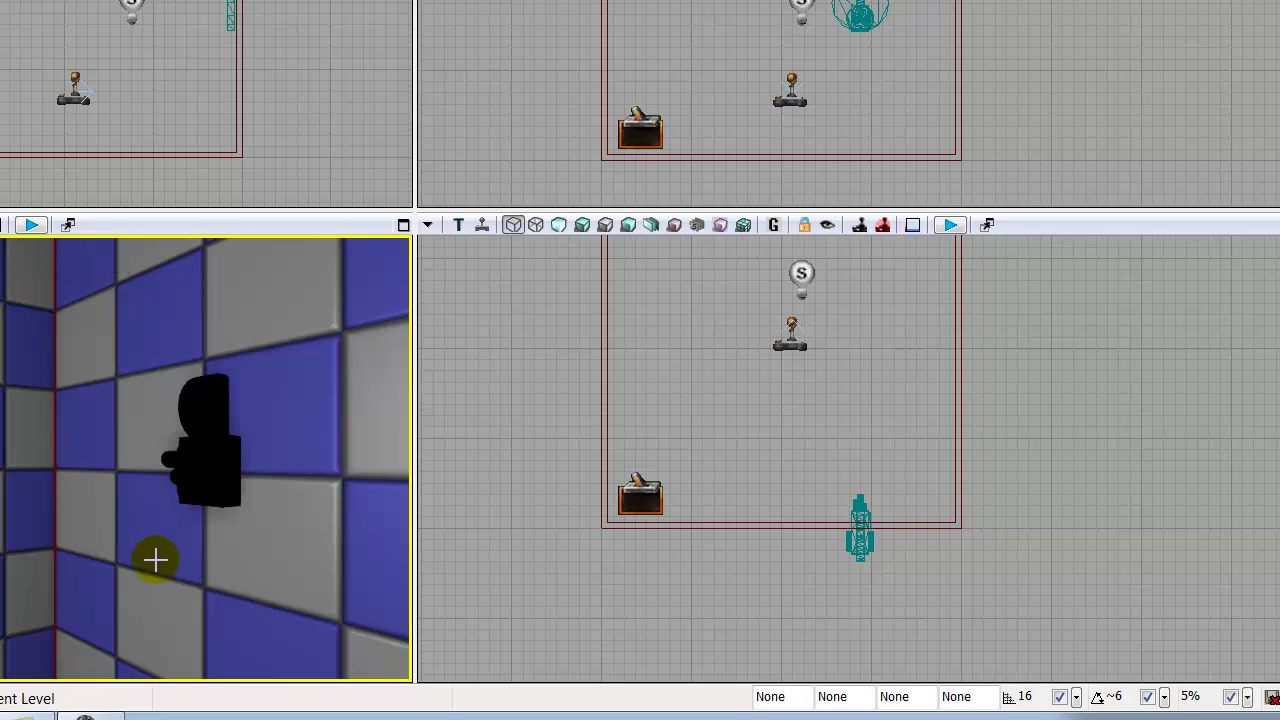
pyautogui.click(195, 468)
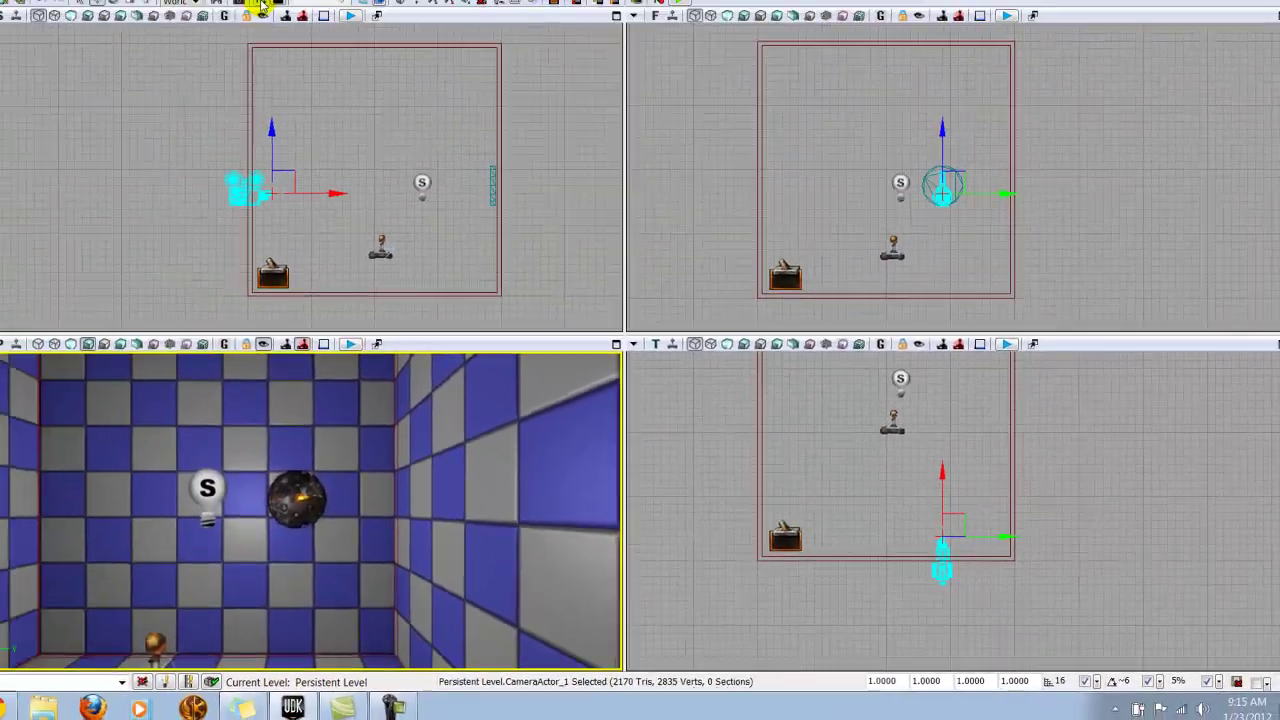
# Open Kismet and add a new Matinee to the main sequence
pyautogui.click(260, 8)
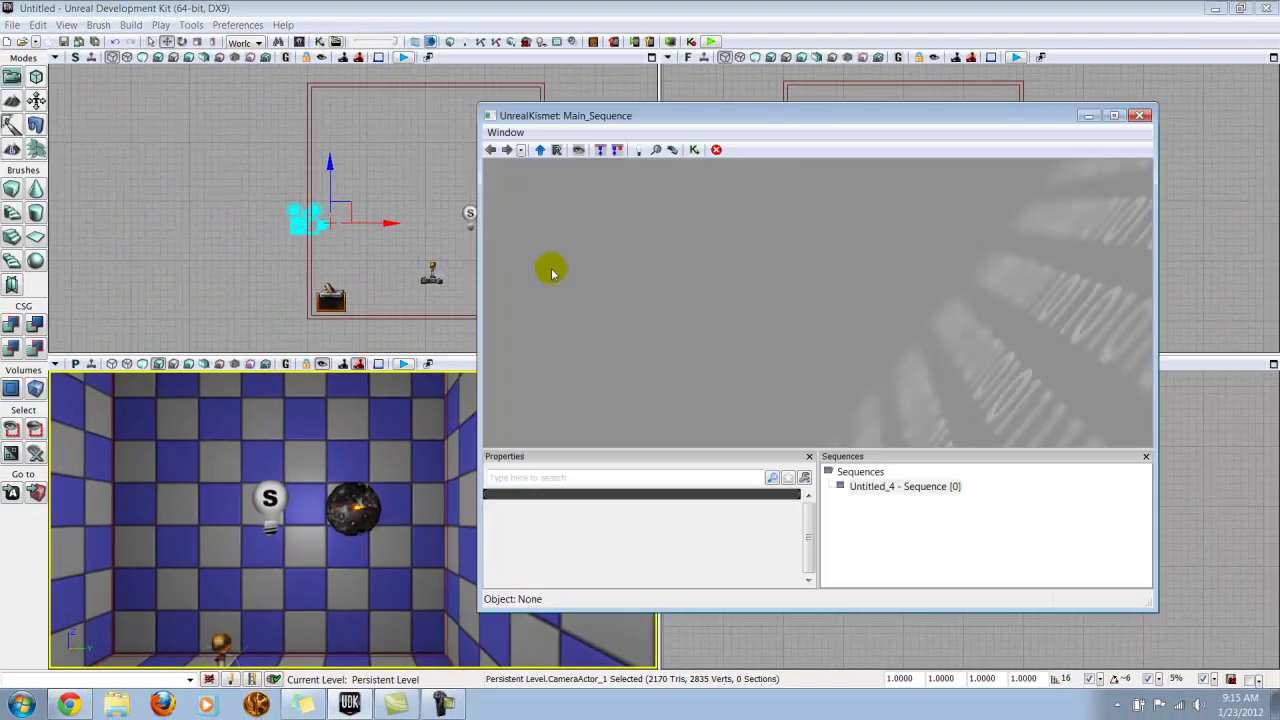
pyautogui.rightClick(565, 244)
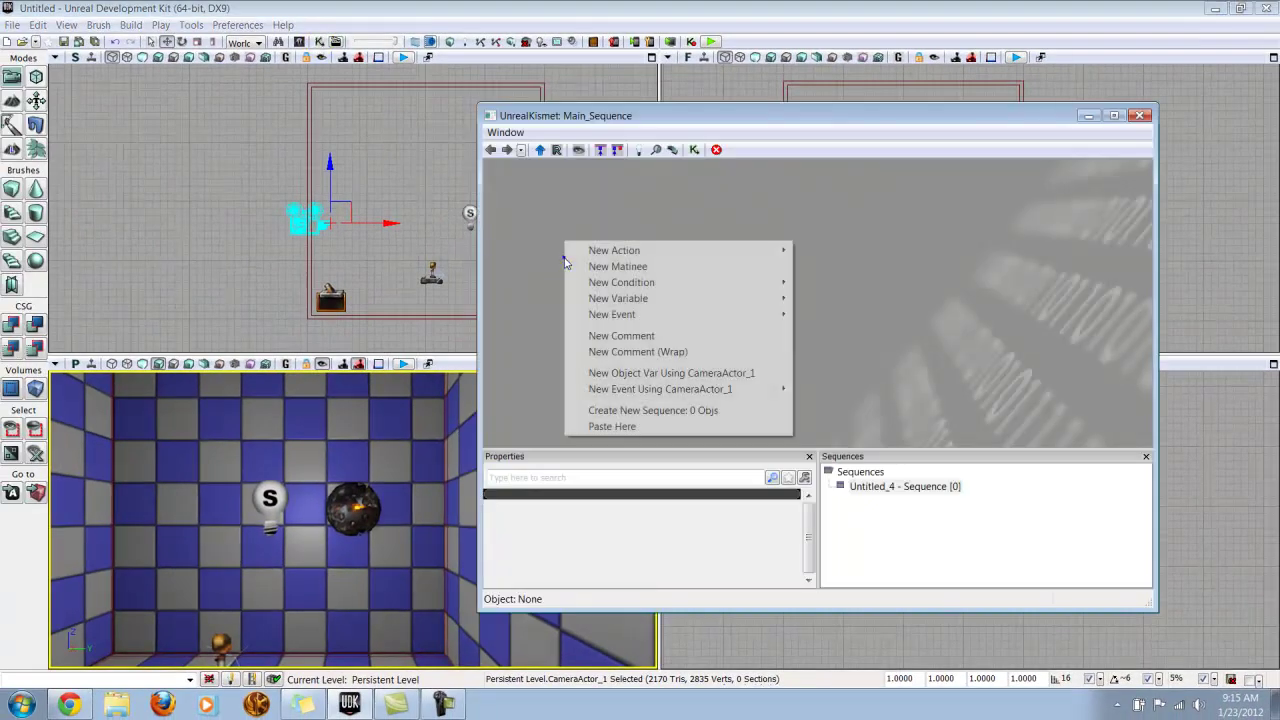
pyautogui.click(619, 265)
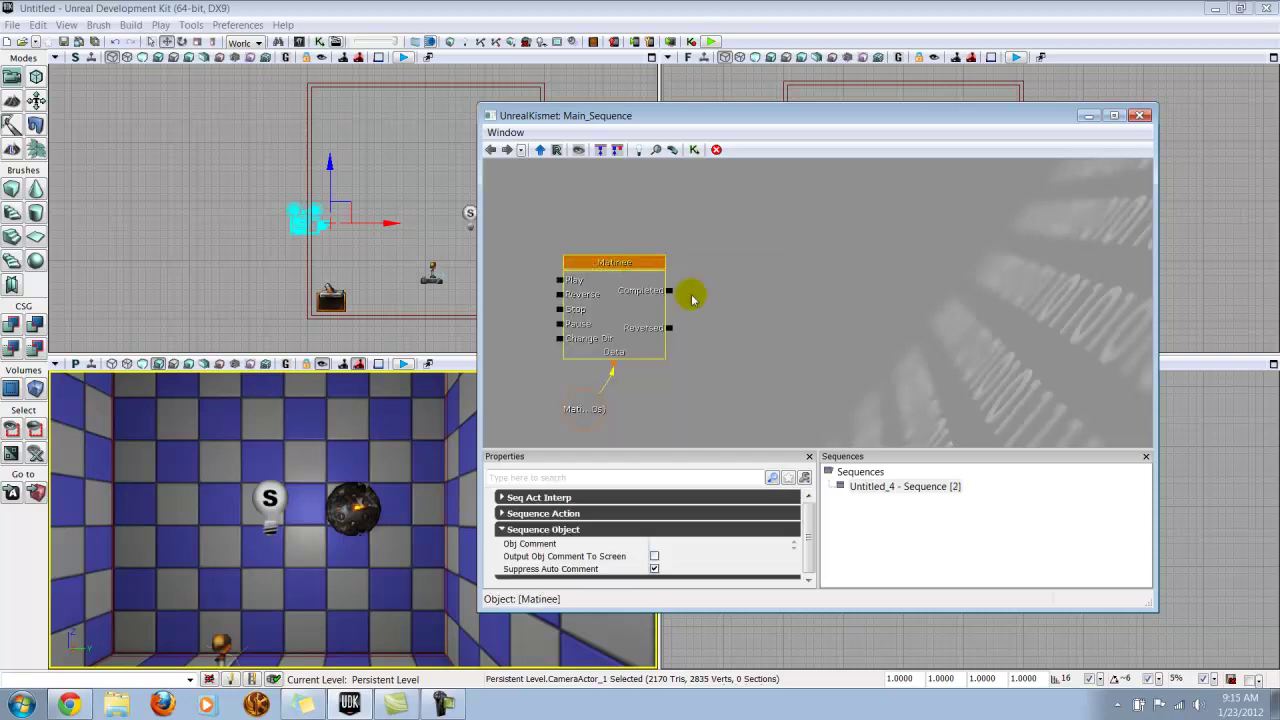
# Minimize Kismet and steer the locked camera actor to a spot inside the room, turned diagonally
pyautogui.click(1090, 117)
pyautogui.moveTo(563, 560); pyautogui.dragTo(495, 596)
# Select the trigger in the room's corner and turn off locking of selected actors to the perspective camera
pyautogui.click(320, 302)
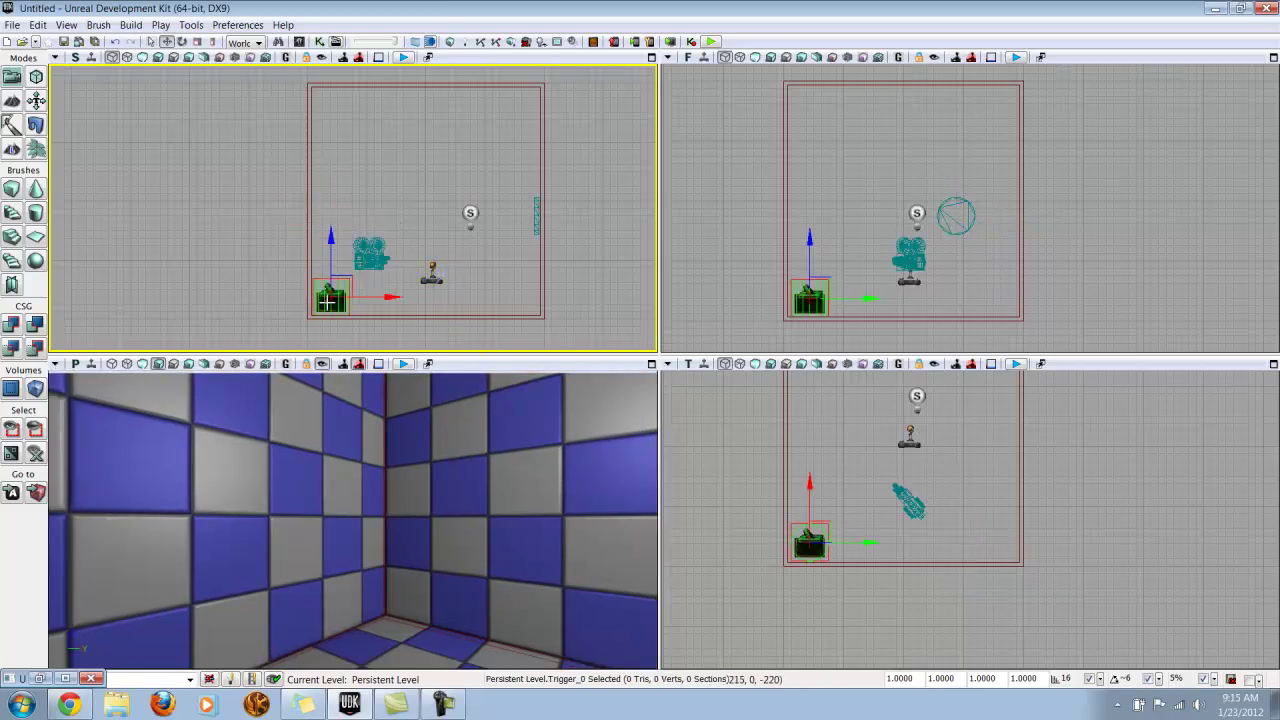
pyautogui.moveTo(350, 480); pyautogui.dragTo(398, 590)
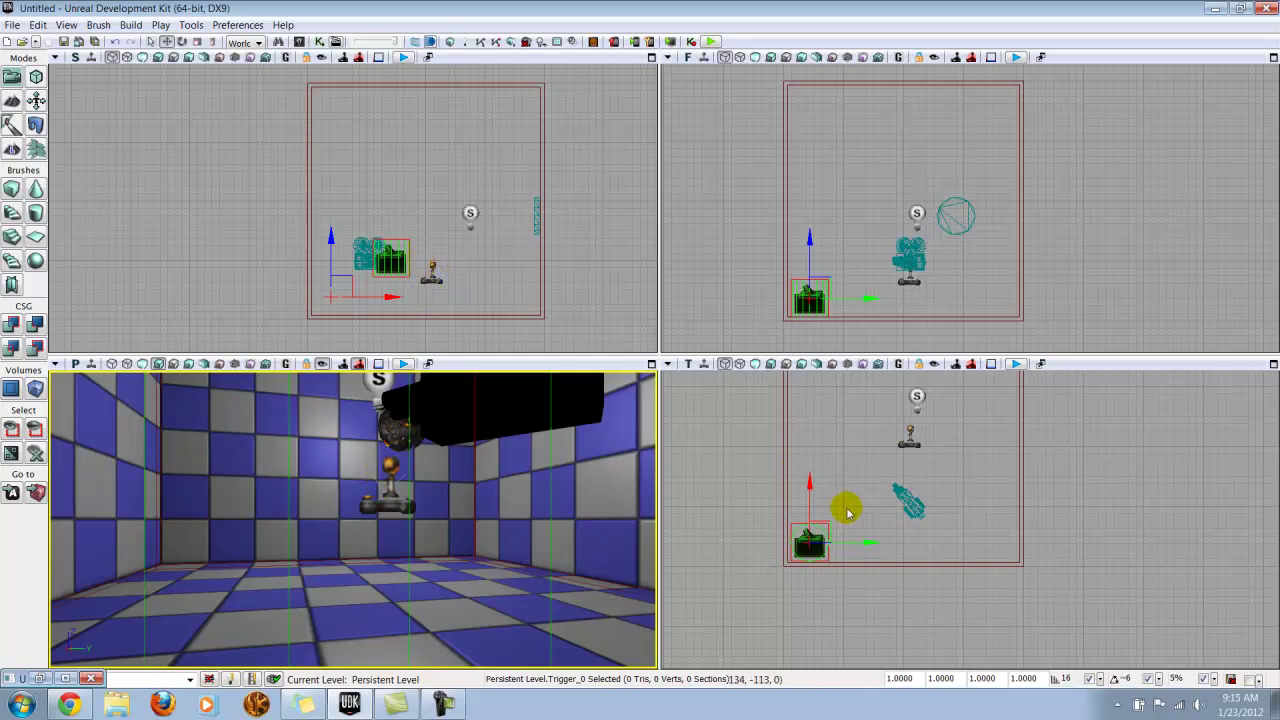
pyautogui.moveTo(378, 548); pyautogui.dragTo(386, 574)
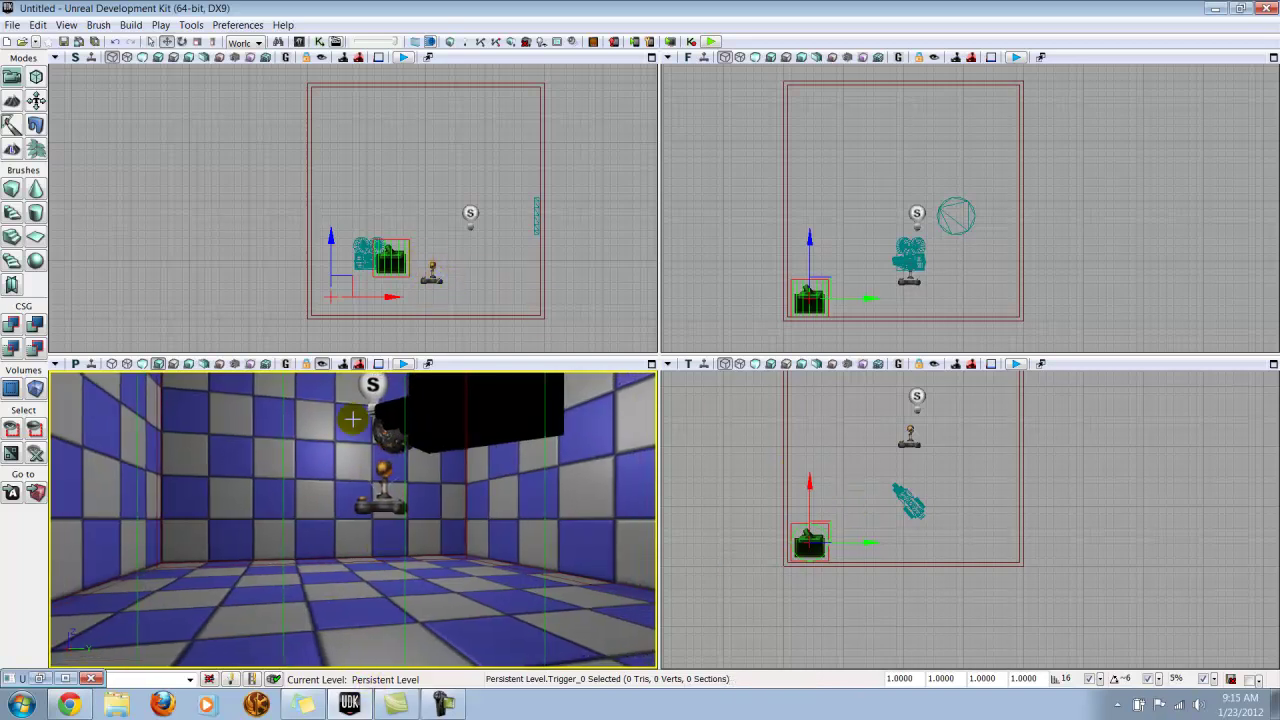
pyautogui.click(322, 364)
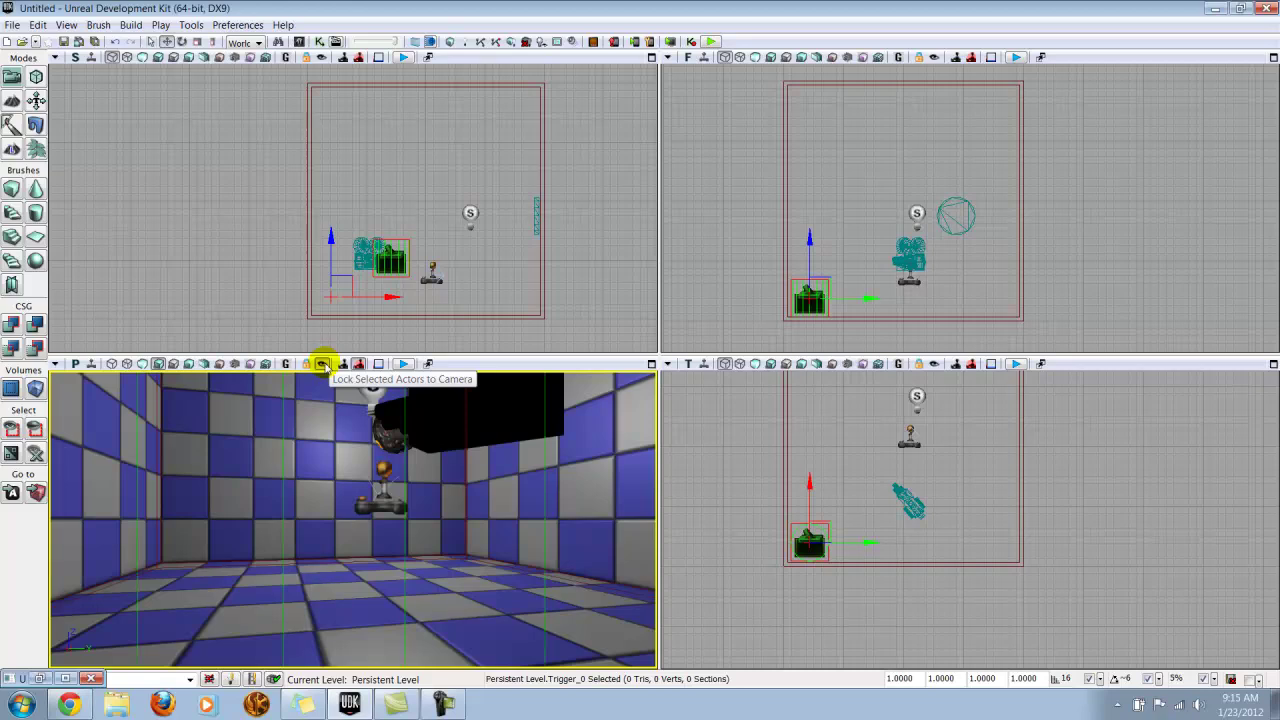
# Move the trigger back beside the wall near the room's corner and keep it selected
pyautogui.moveTo(340, 530); pyautogui.dragTo(465, 546)
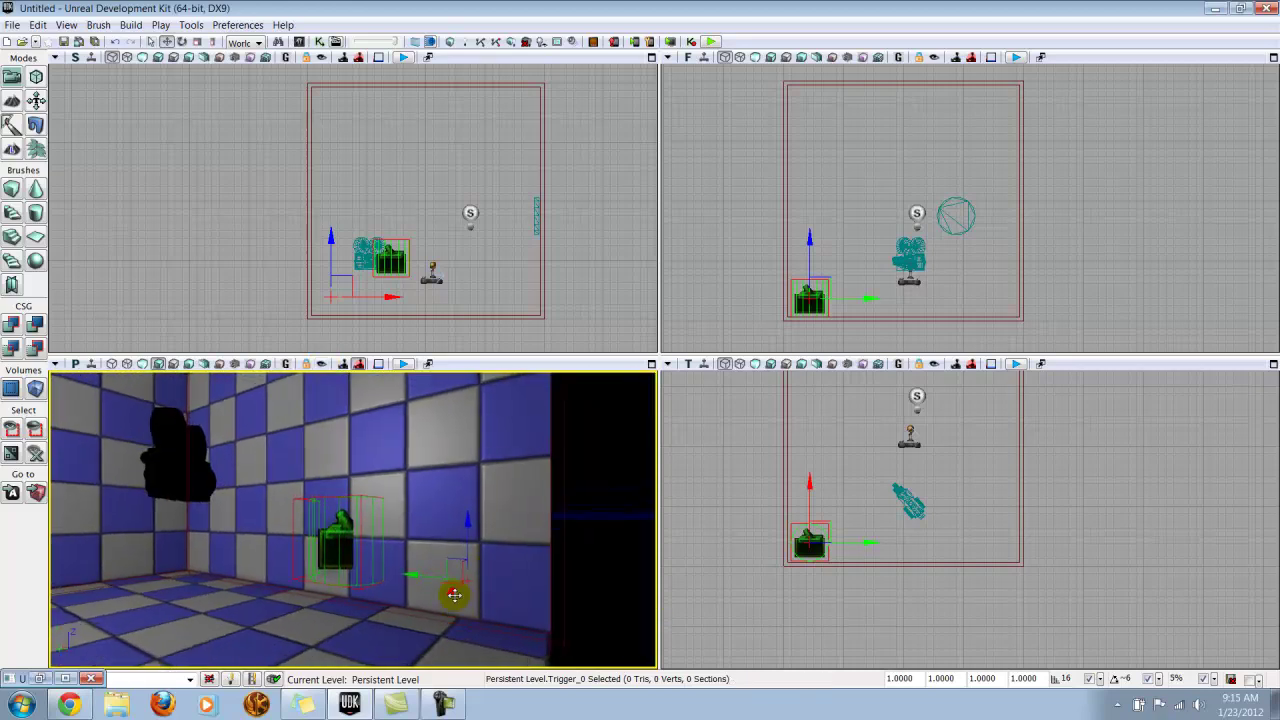
pyautogui.moveTo(454, 590); pyautogui.dragTo(662, 660)
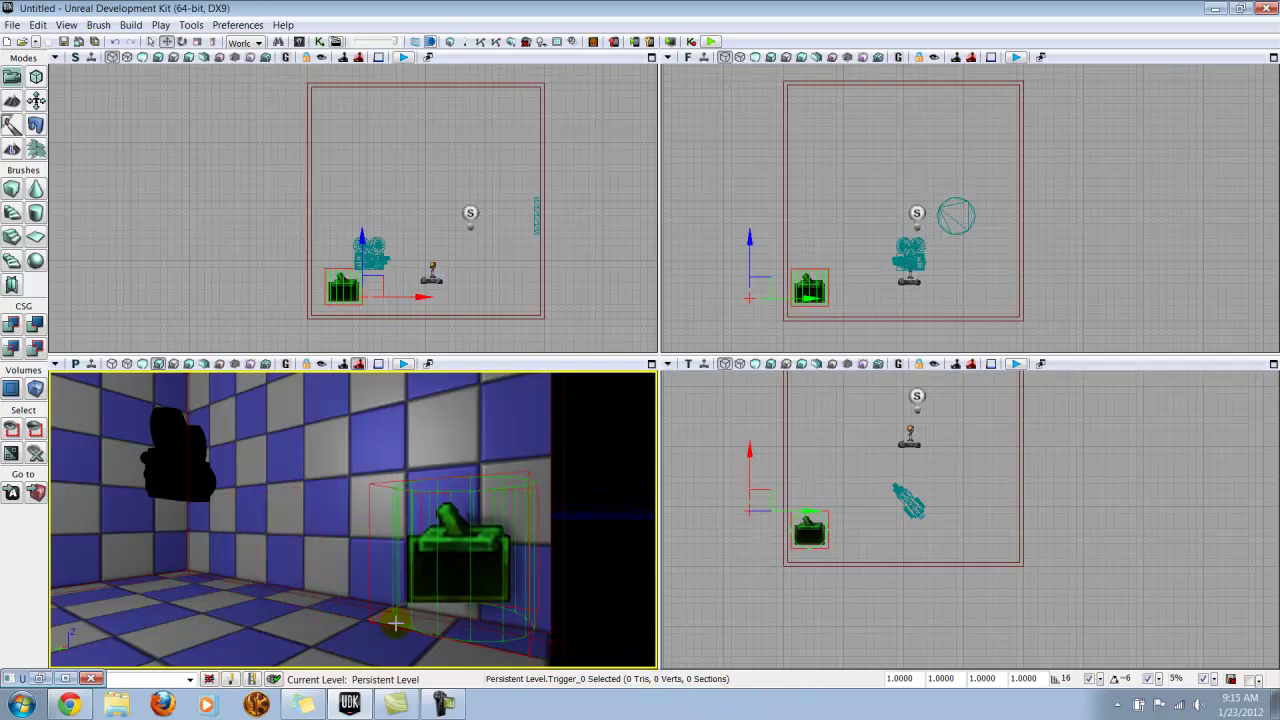
pyautogui.moveTo(394, 622); pyautogui.dragTo(357, 602)
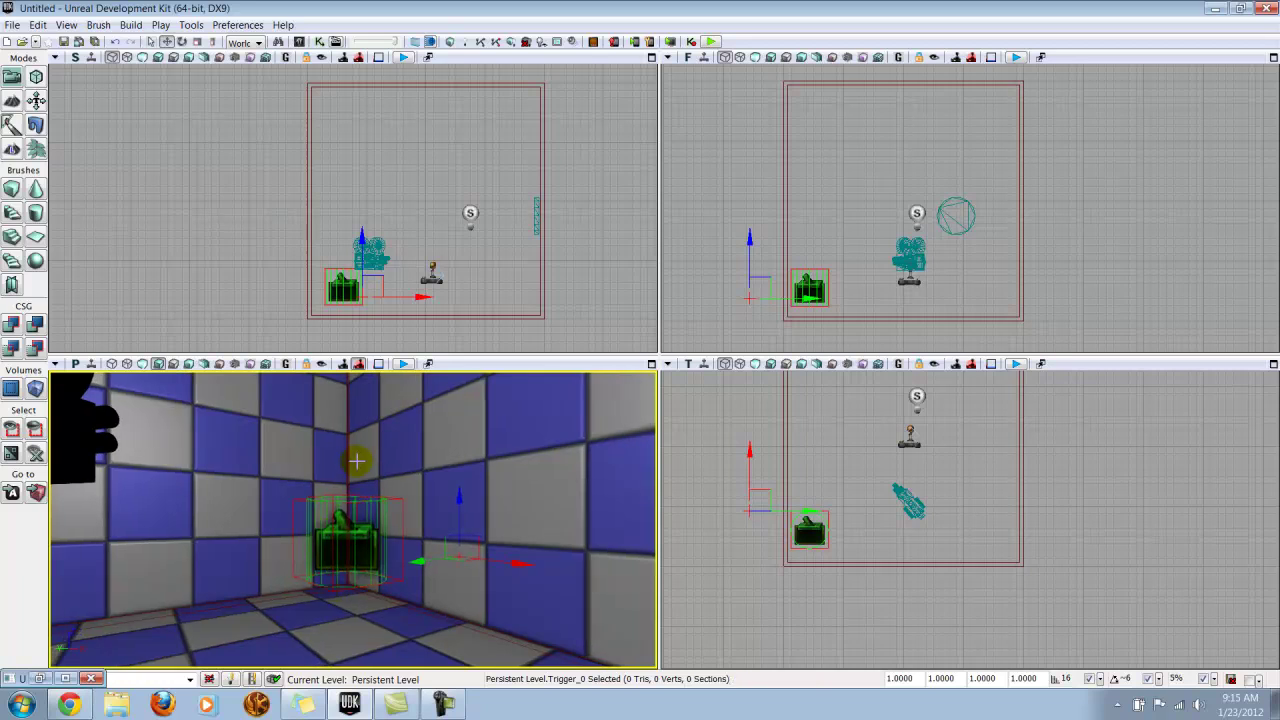
pyautogui.click(359, 535)
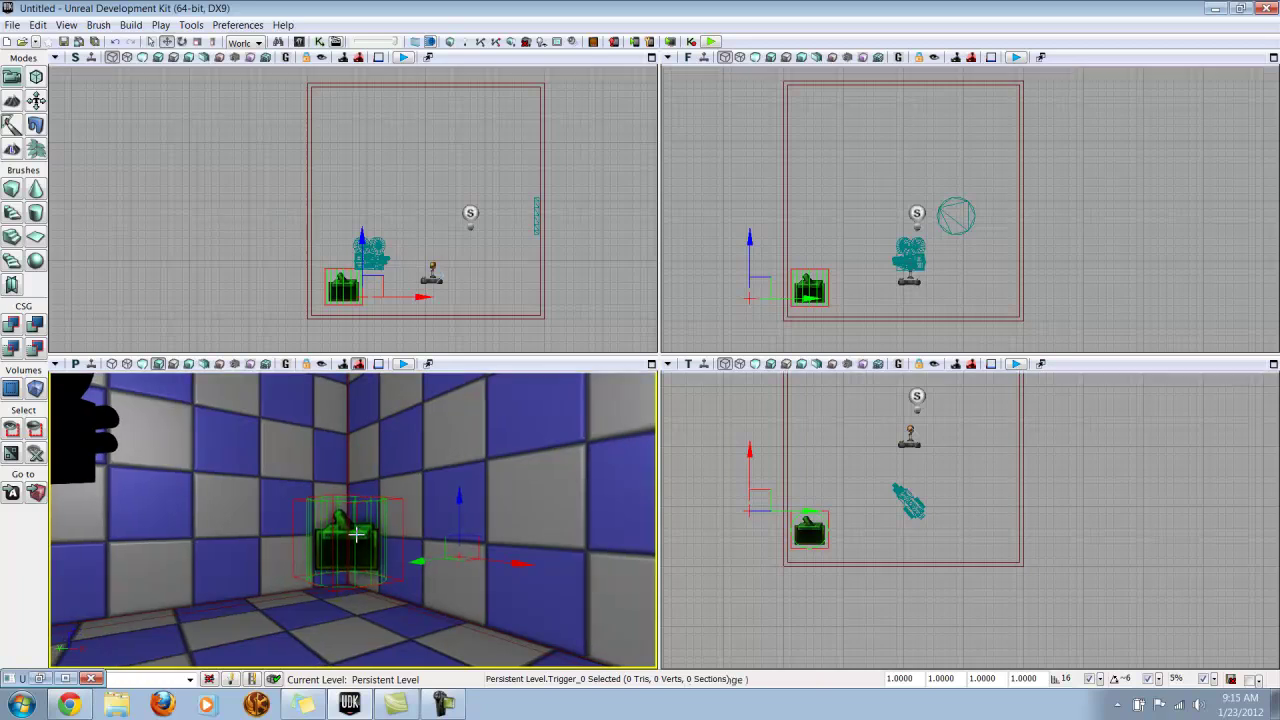
# Create a Touch event from the selected trigger in Kismet and connect its Touched output to the Matinee's Play input
pyautogui.click(320, 41)
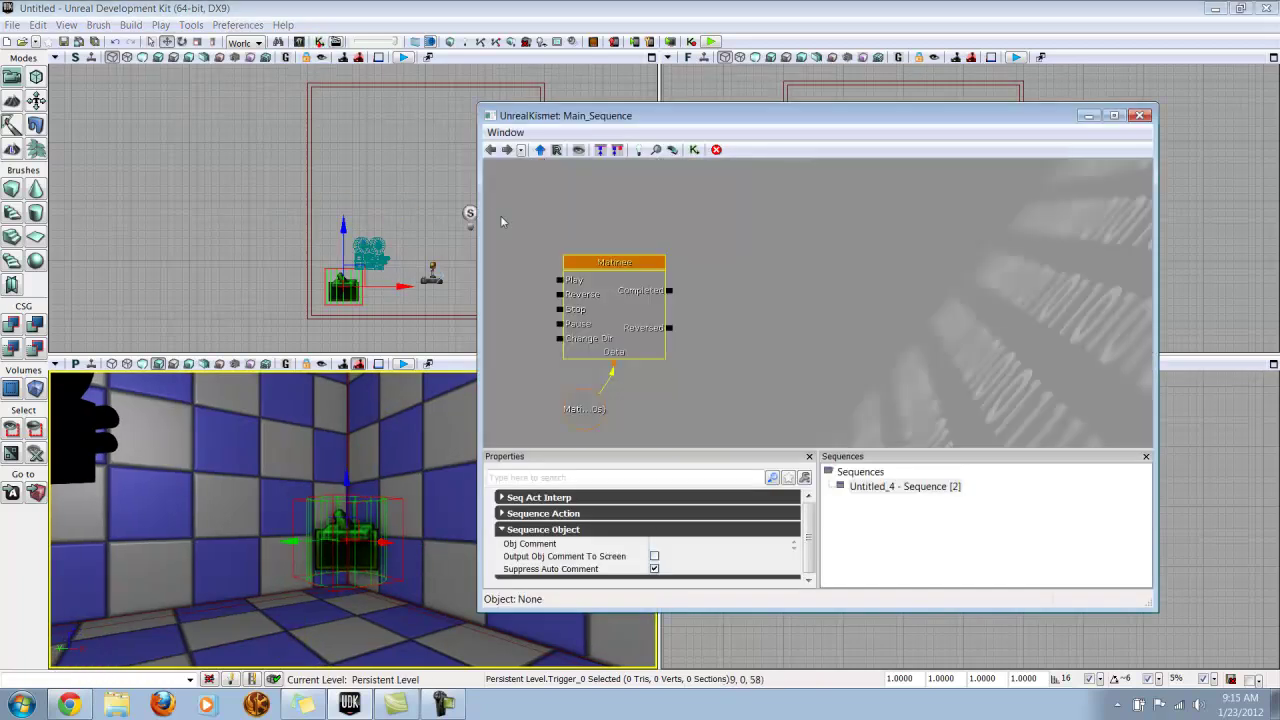
pyautogui.rightClick(838, 250)
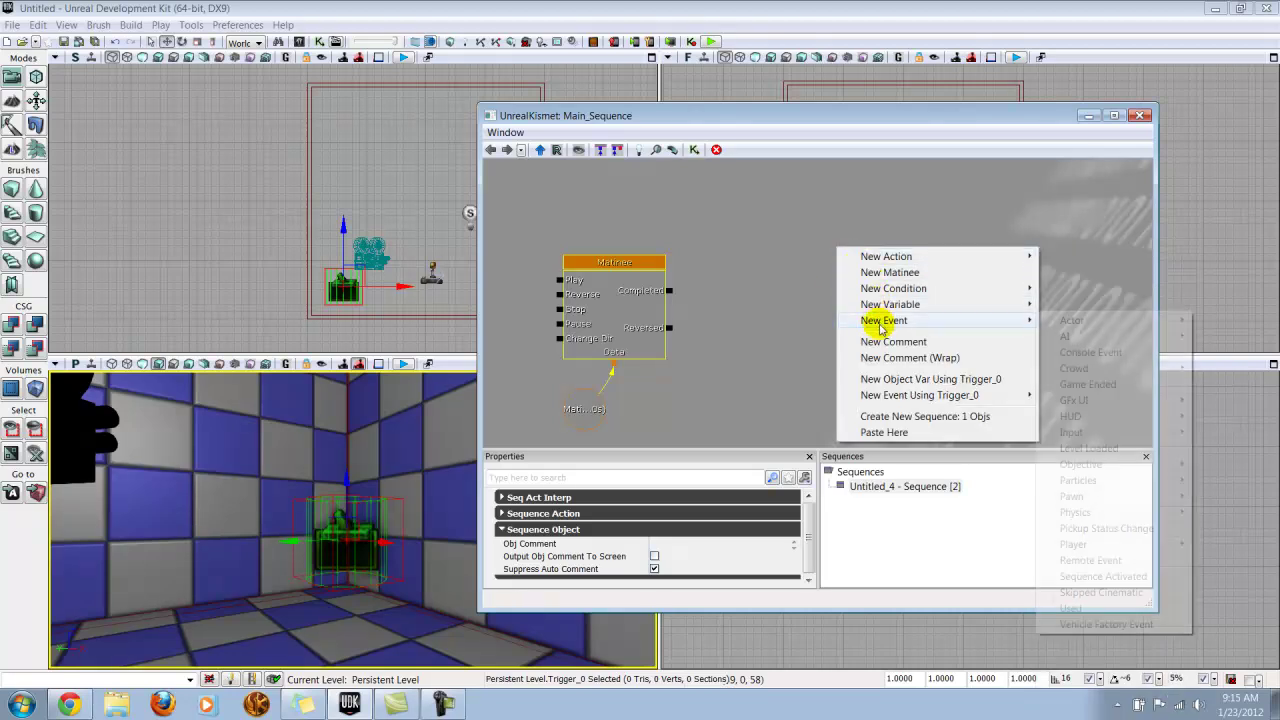
pyautogui.moveTo(925, 395)
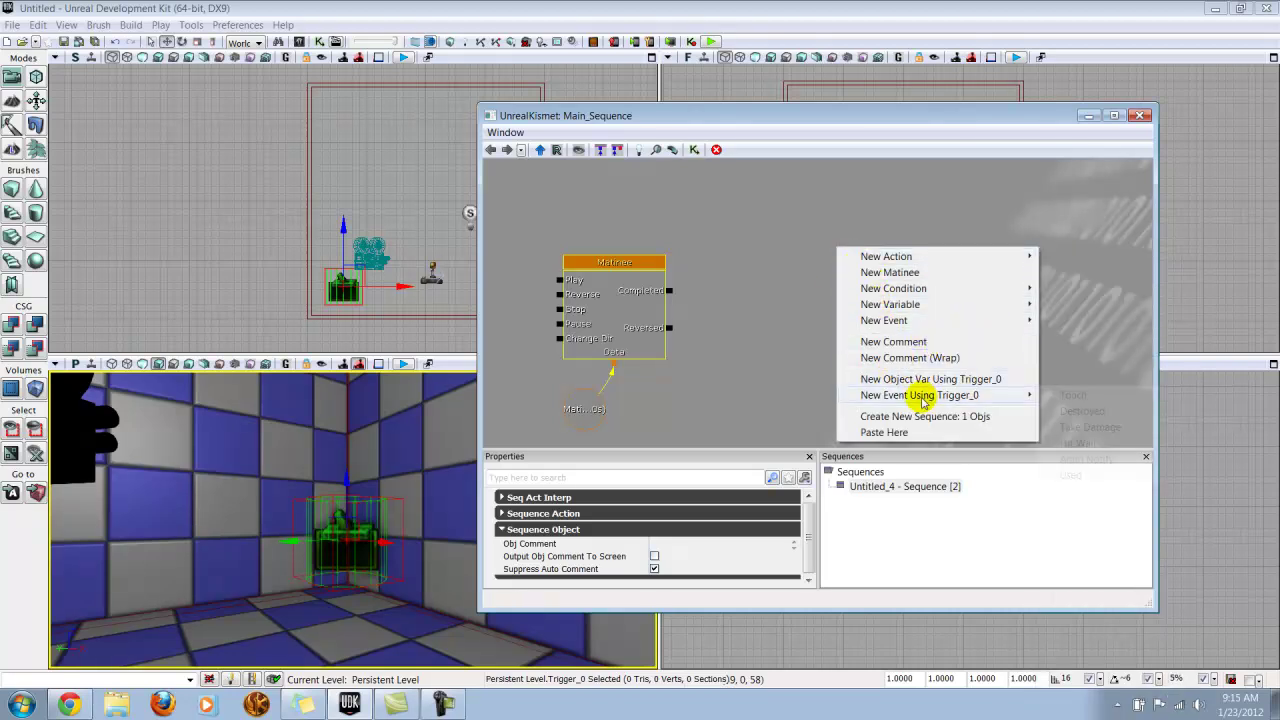
pyautogui.click(1072, 395)
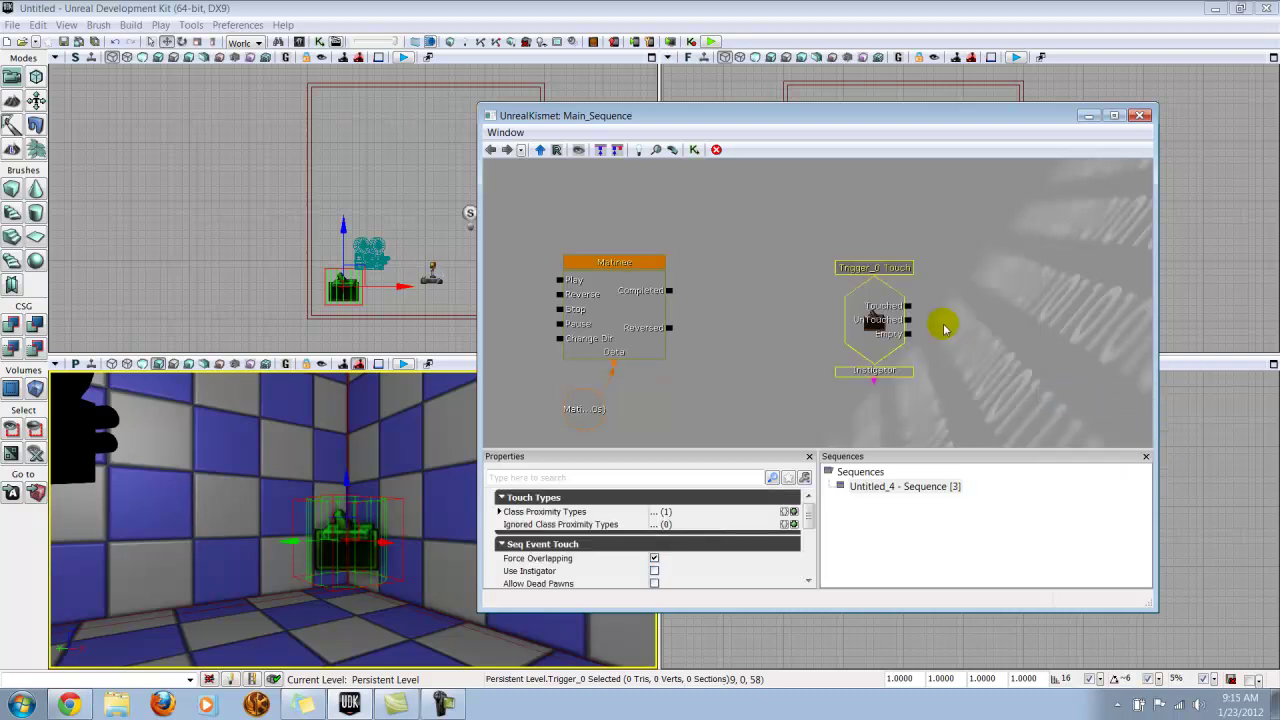
pyautogui.moveTo(906, 312); pyautogui.dragTo(560, 298)
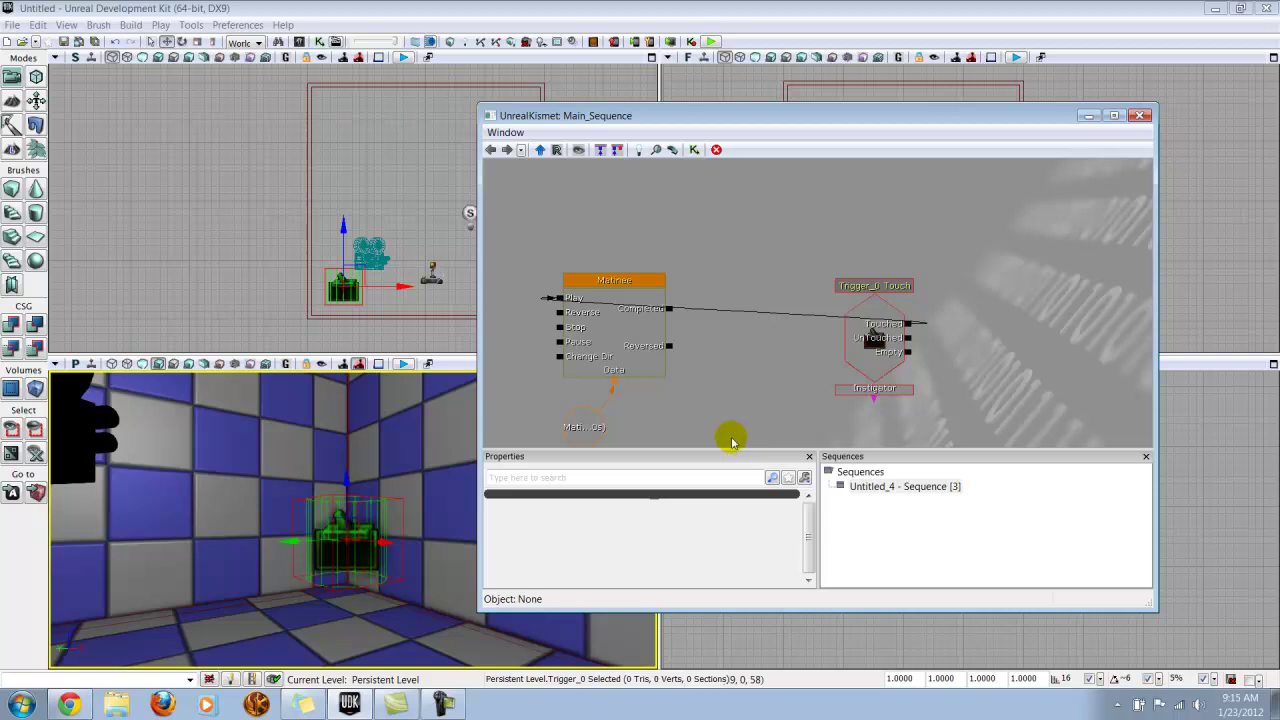
# Select the camera actor in the room and open the Matinee for editing
pyautogui.moveTo(412, 570); pyautogui.dragTo(391, 563)
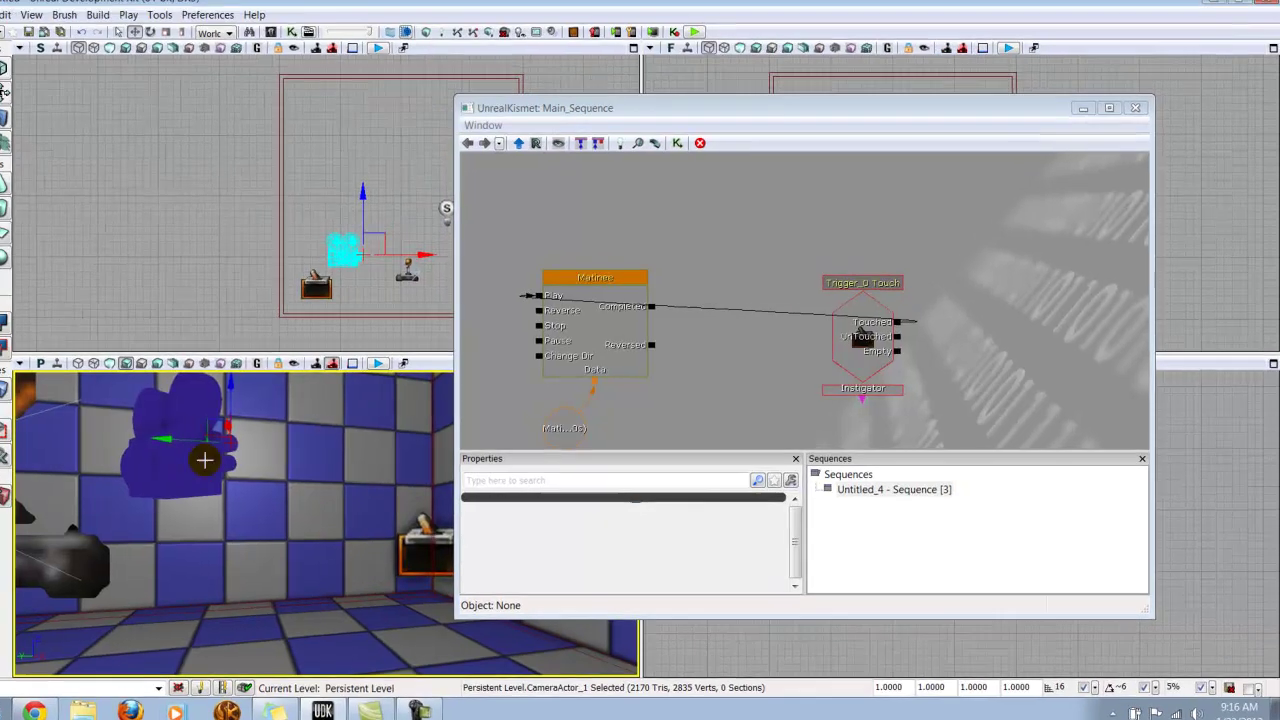
pyautogui.click(605, 315)
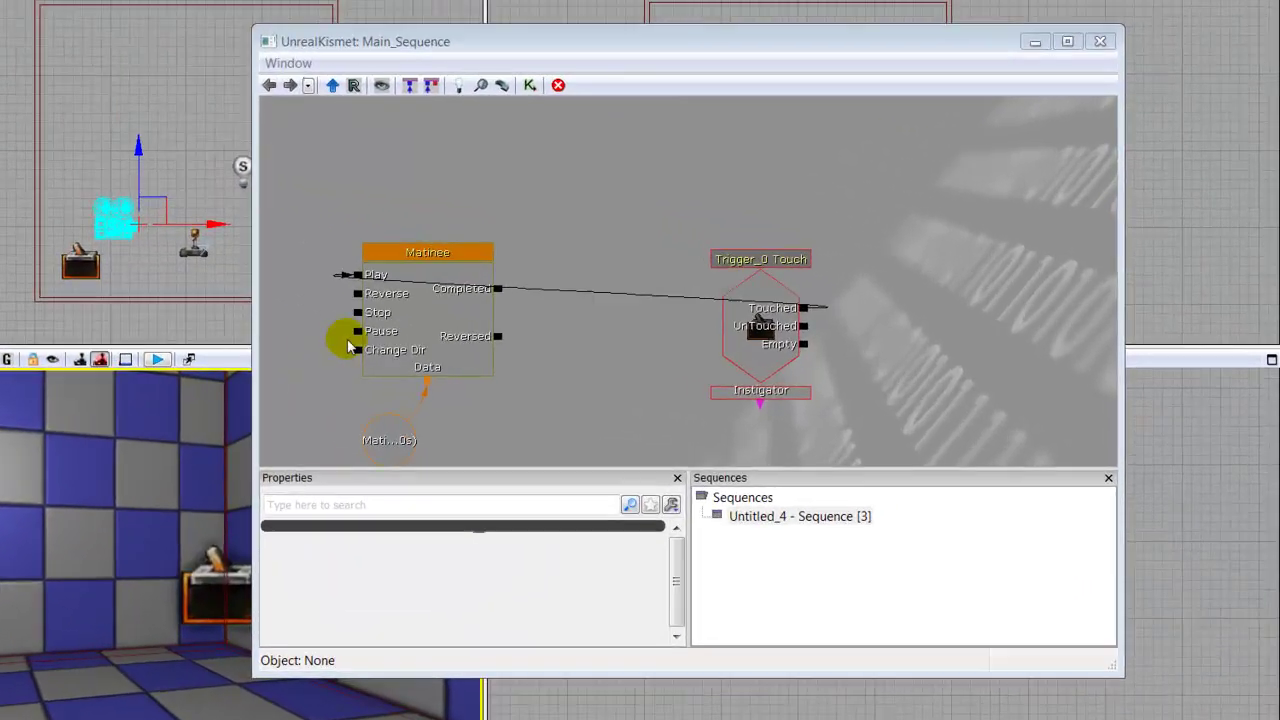
pyautogui.doubleClick(381, 298)
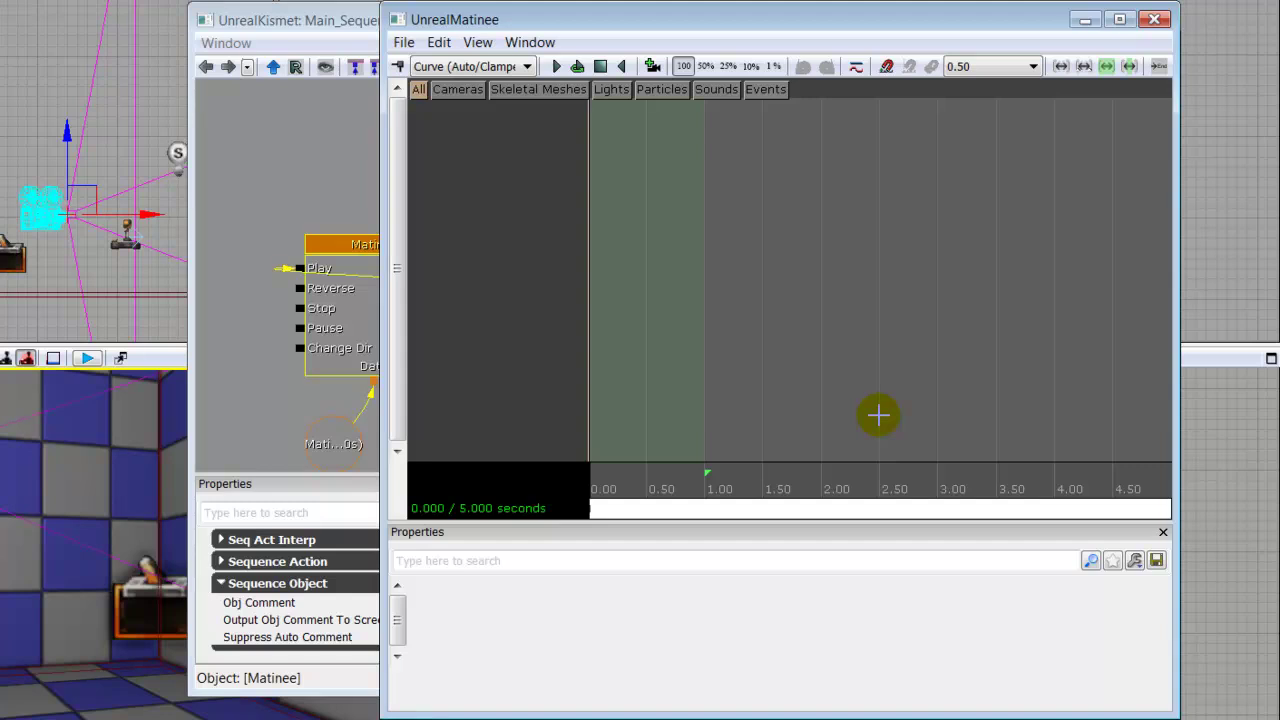
# Add a new camera group named zoomAndMove to the Matinee
pyautogui.rightClick(467, 130)
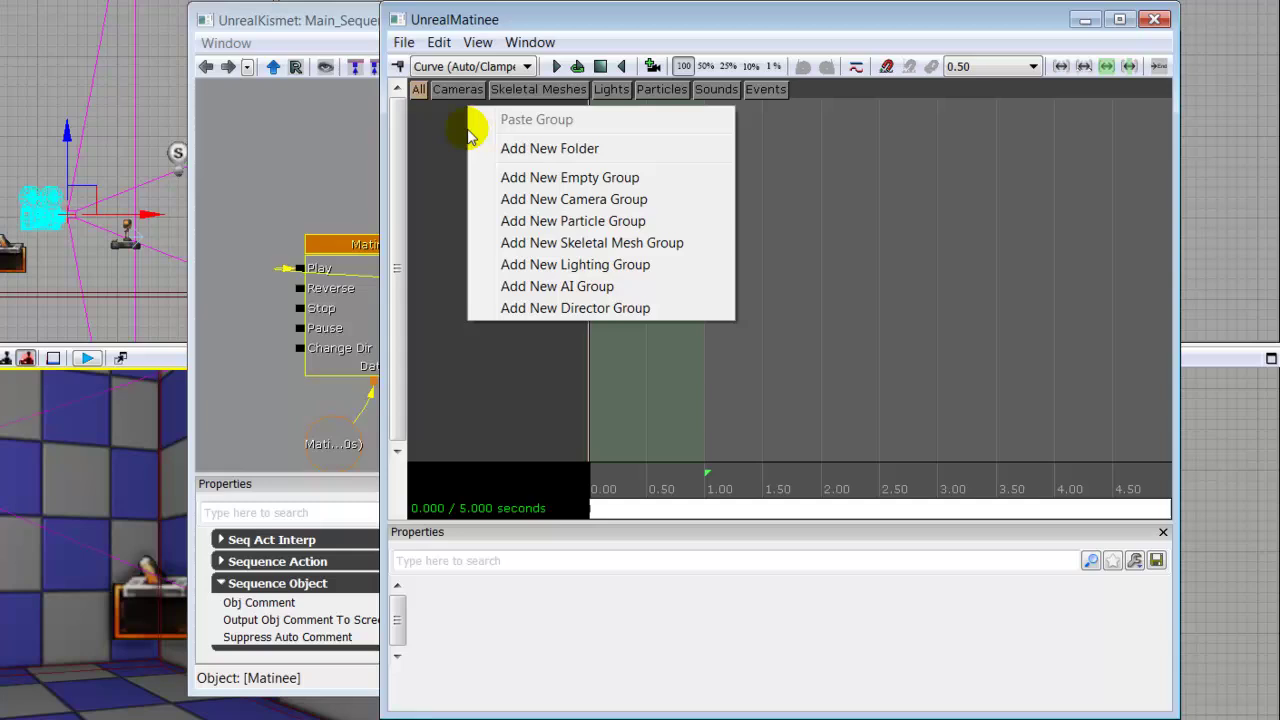
pyautogui.click(540, 199)
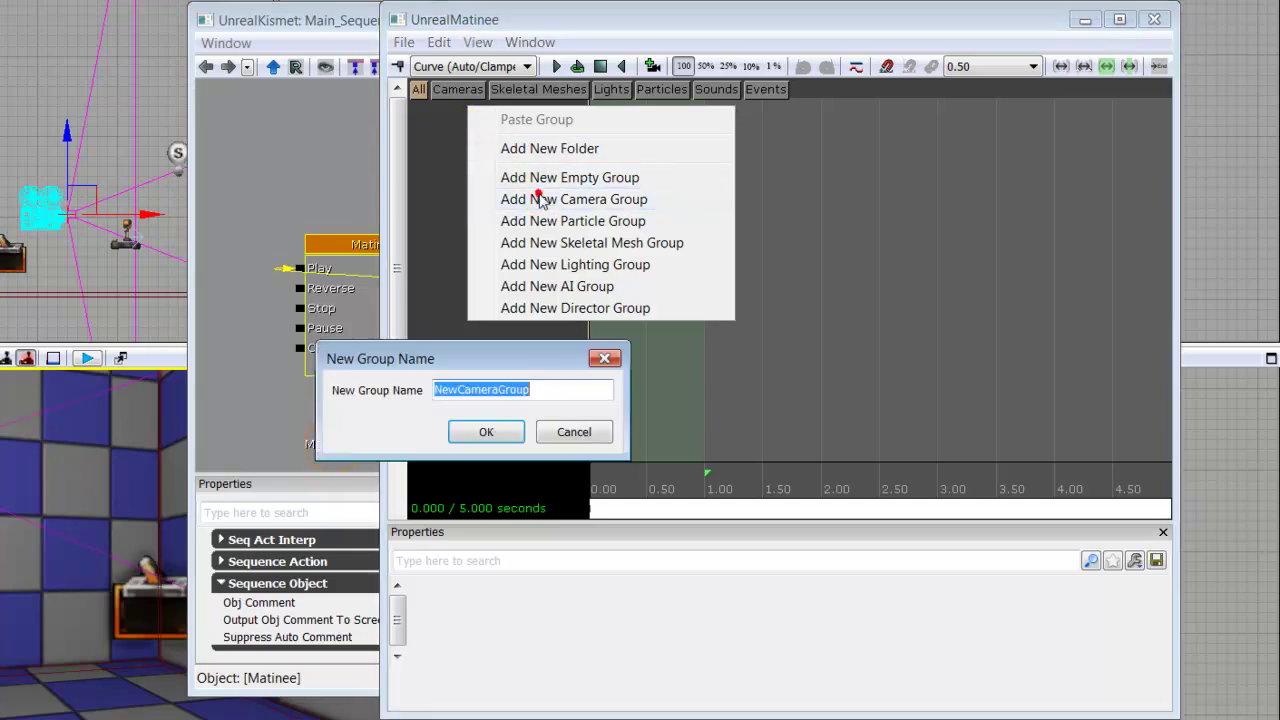
pyautogui.press('BackSpace')
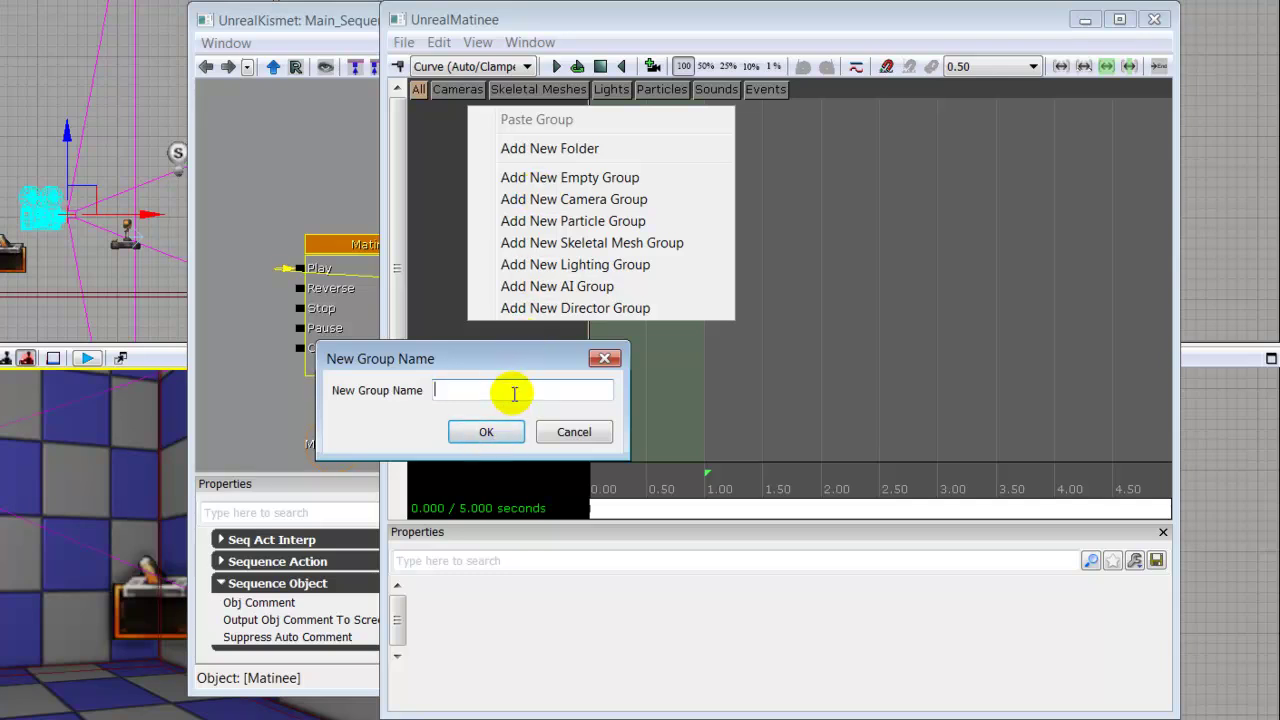
pyautogui.write('zoomA')
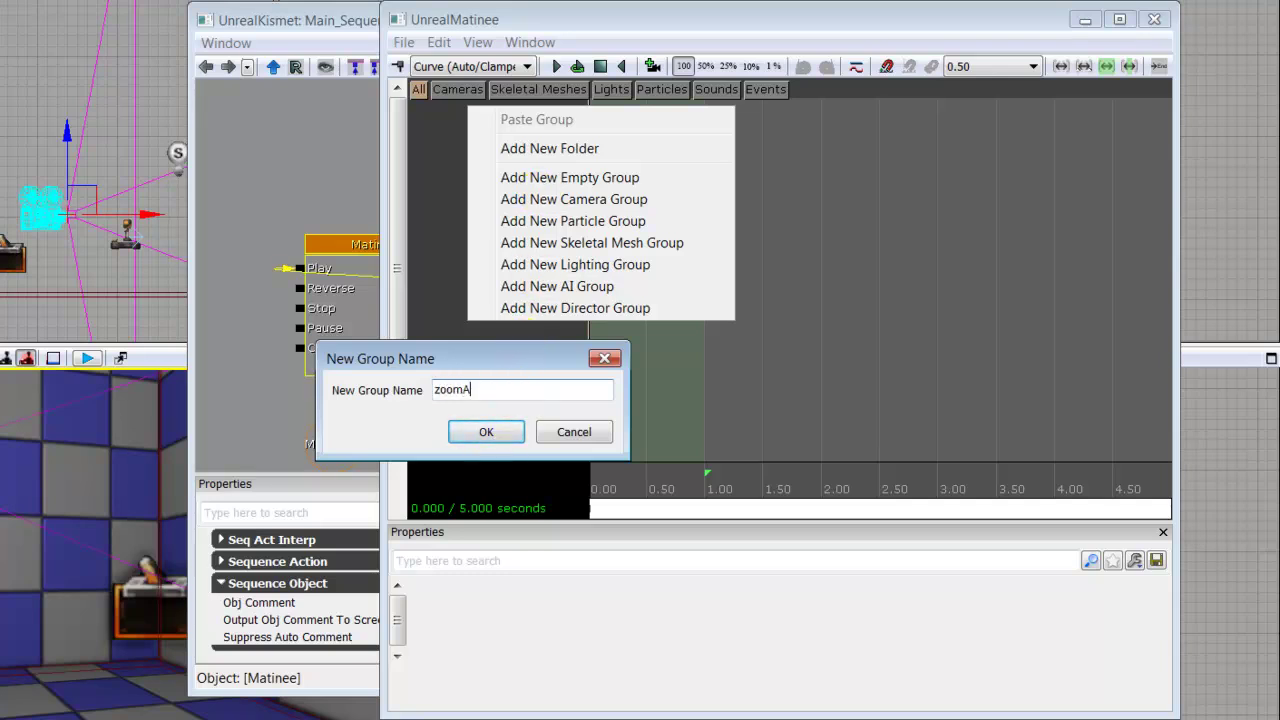
pyautogui.write('ndMove')
pyautogui.click(474, 440)
pyautogui.click(484, 437)
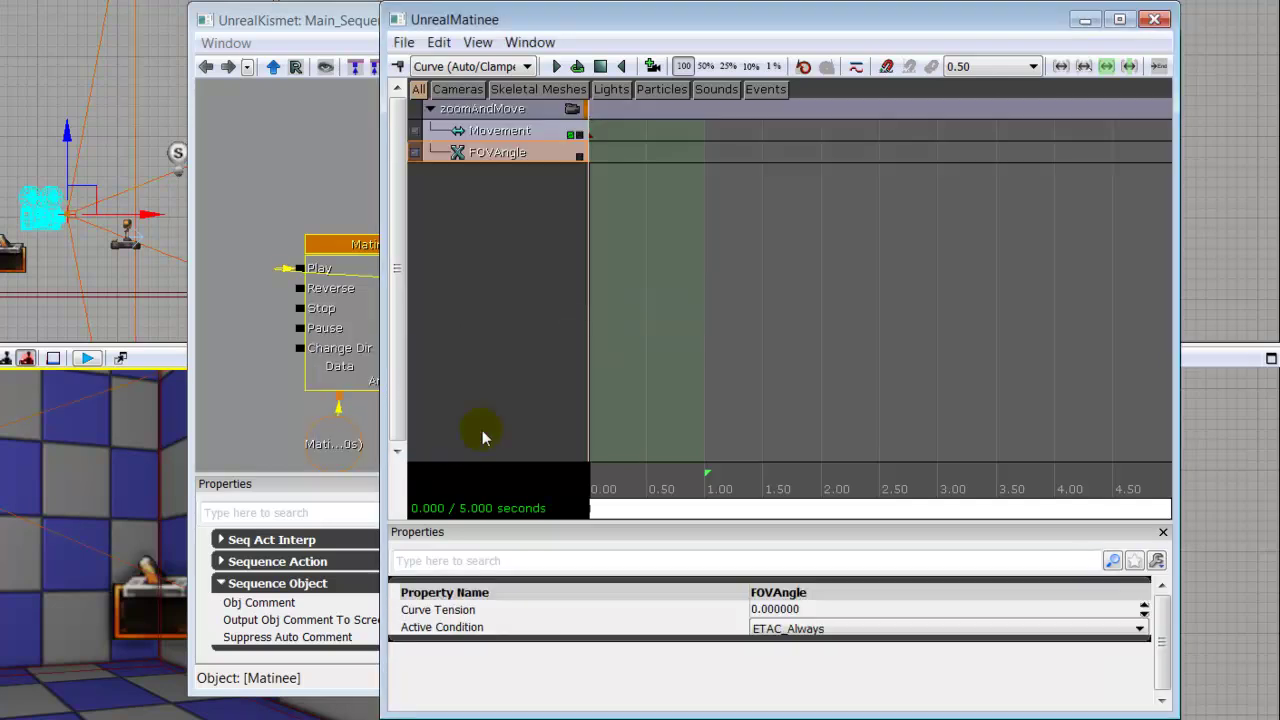
# Review the properties of the Movement and FOVAngle tracks and look around the camera actor in the perspective viewport
pyautogui.click(522, 131)
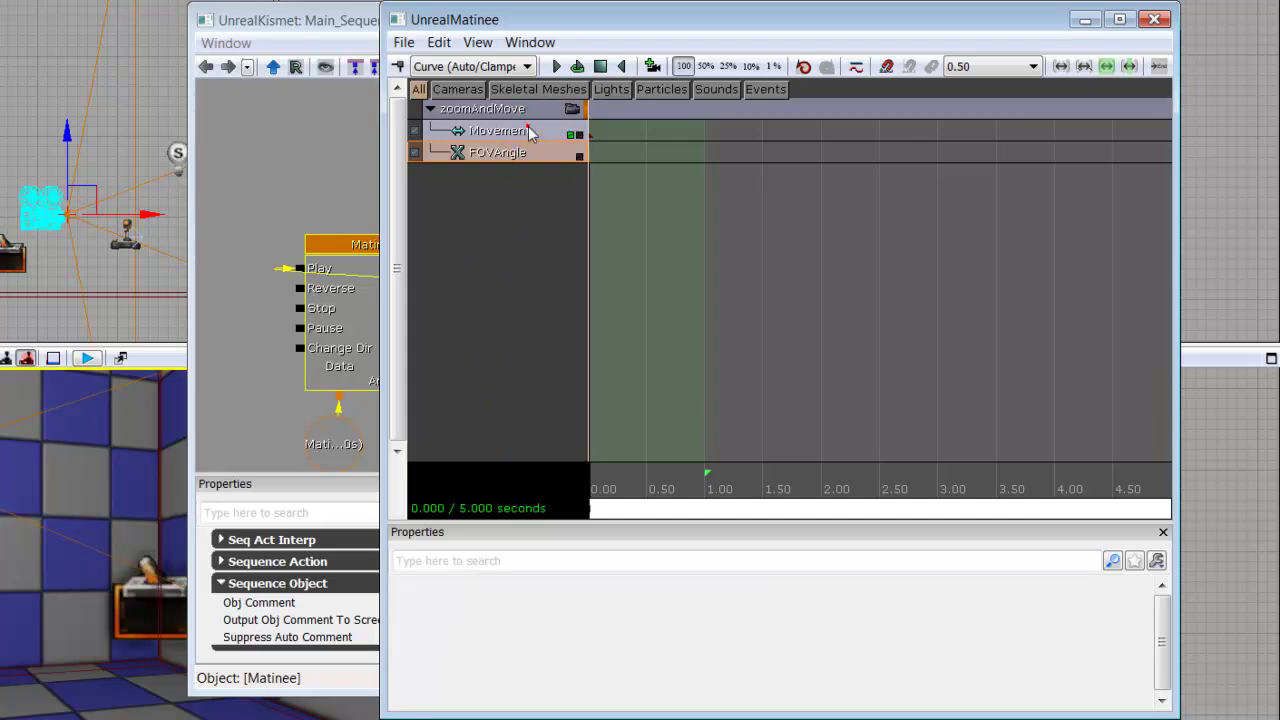
pyautogui.click(525, 154)
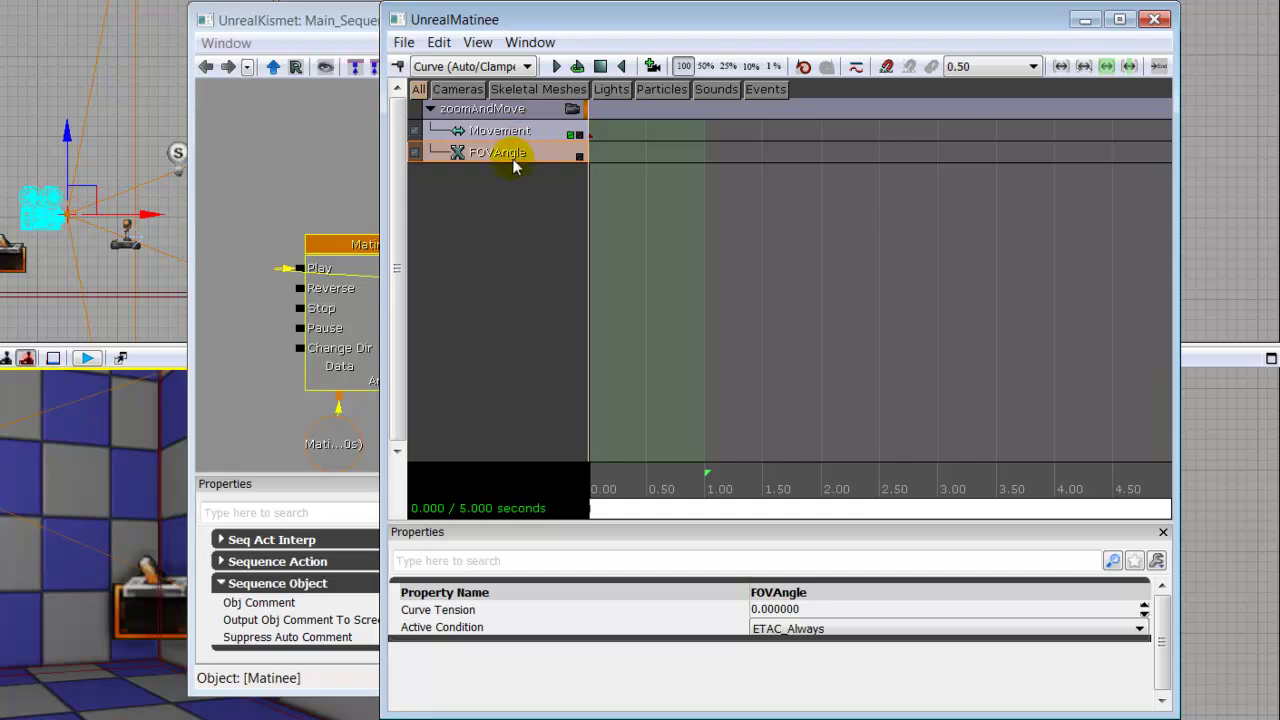
pyautogui.click(515, 131)
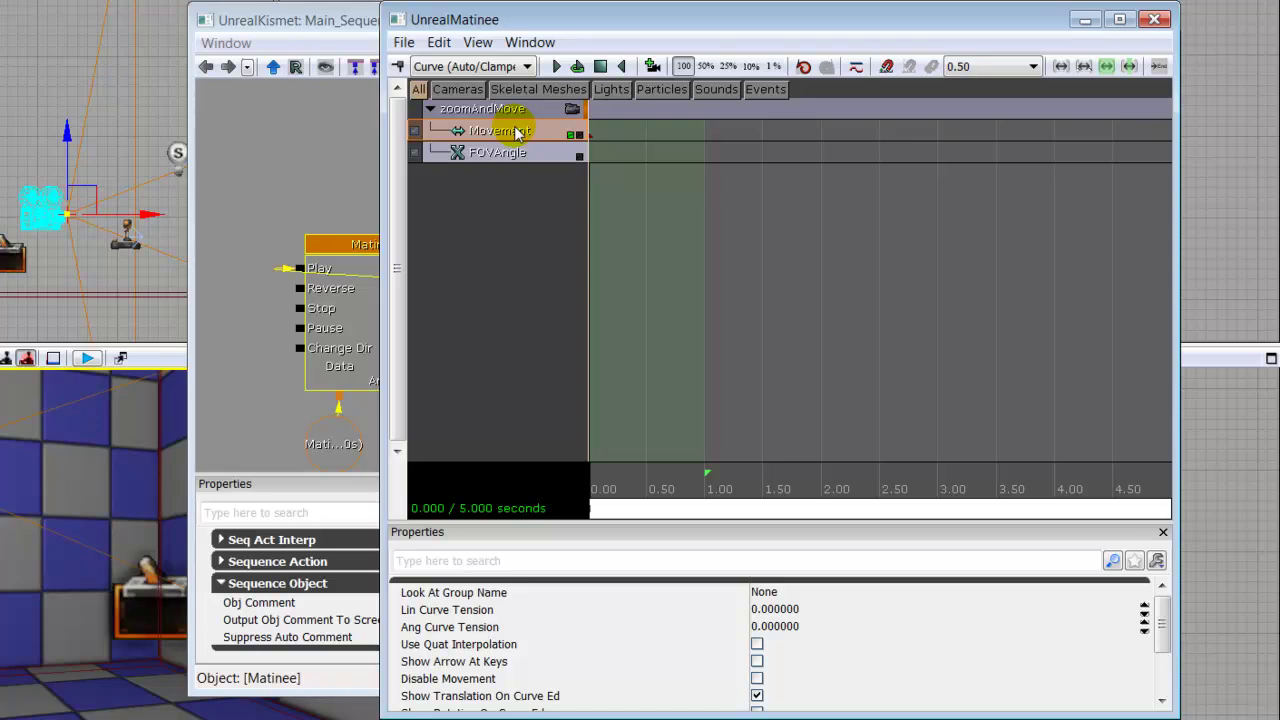
pyautogui.click(505, 153)
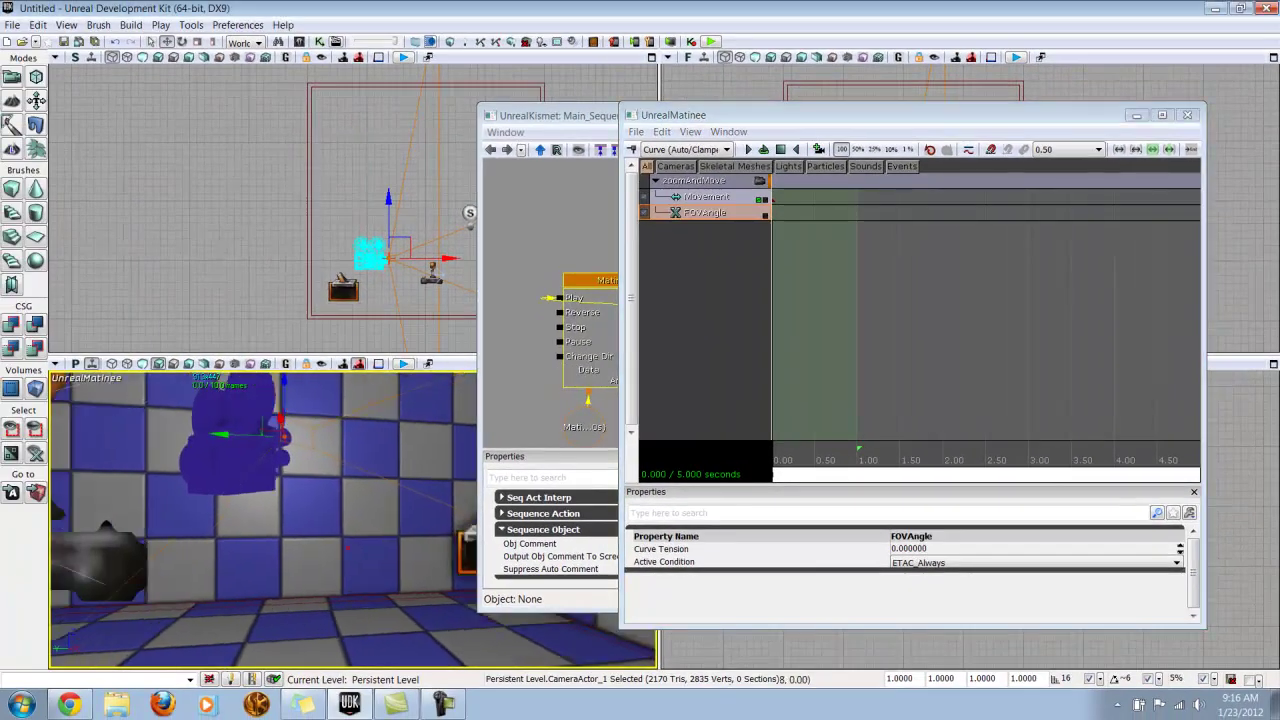
pyautogui.moveTo(389, 500); pyautogui.dragTo(330, 500)
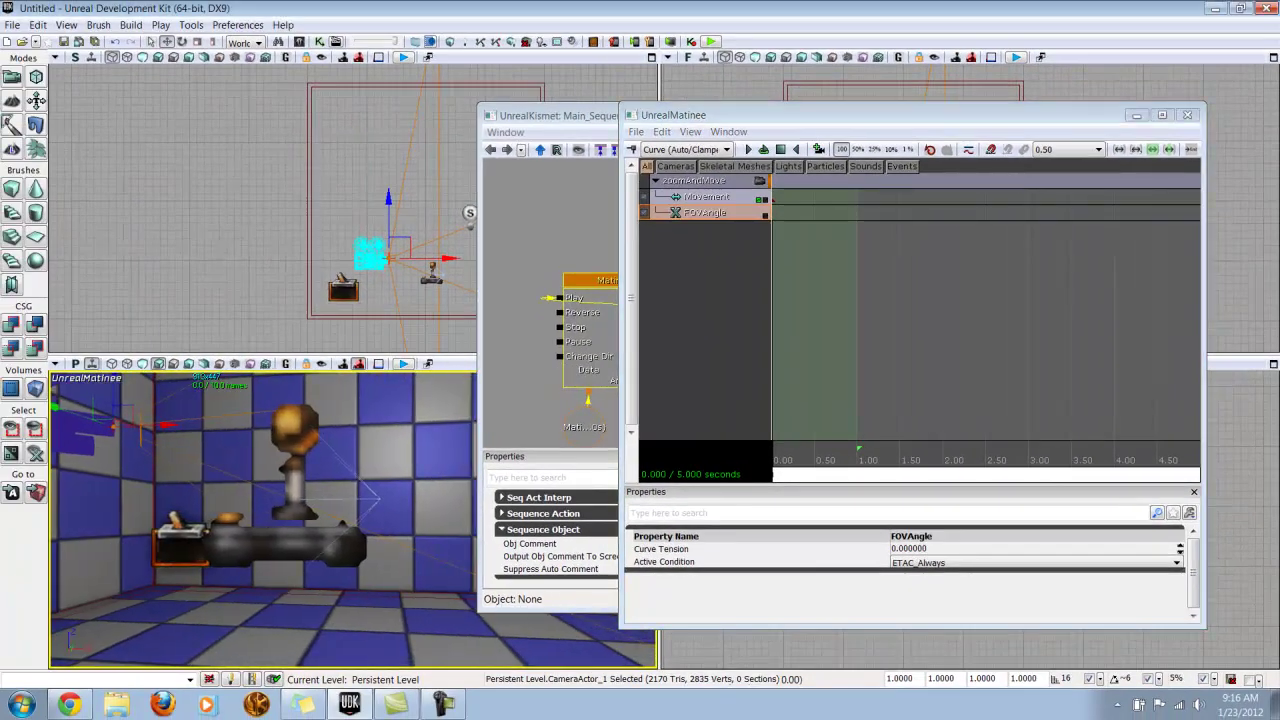
pyautogui.moveTo(316, 492)
pyautogui.mouseDown()
pyautogui.moveTo(216, 462)
pyautogui.moveTo(316, 472)
pyautogui.moveTo(316, 492)
pyautogui.mouseUp()
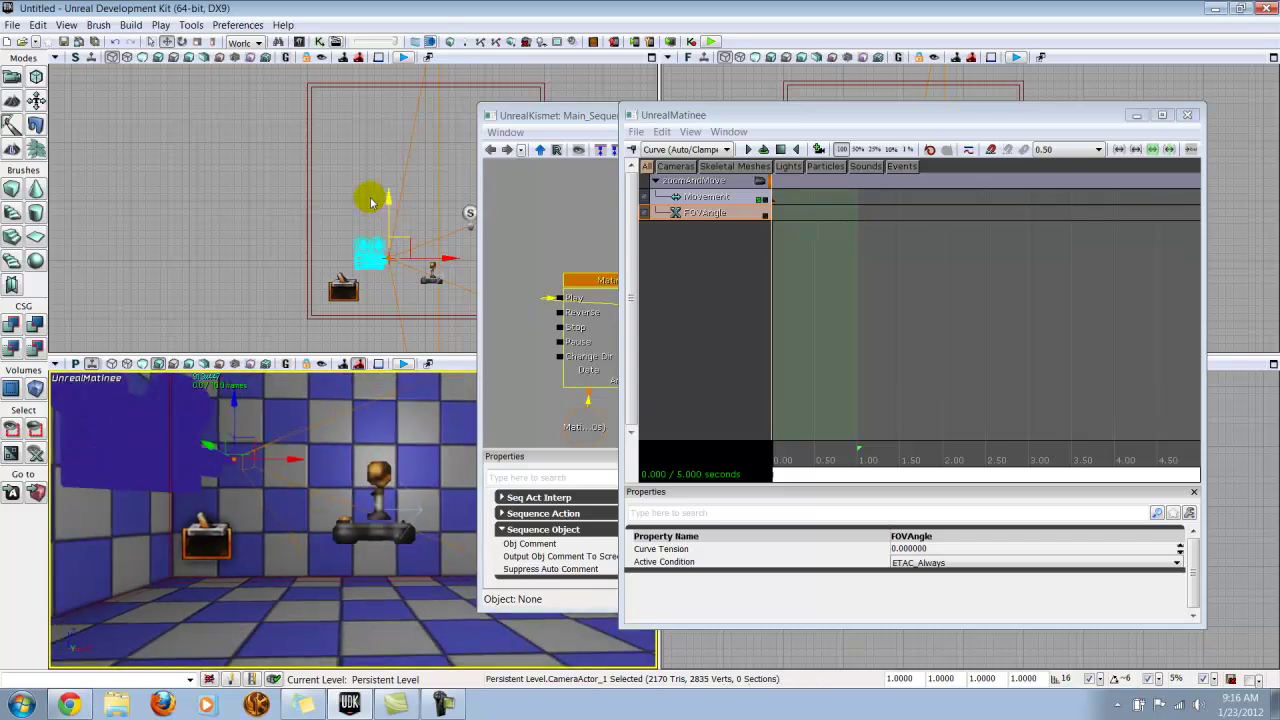
pyautogui.click(700, 213)
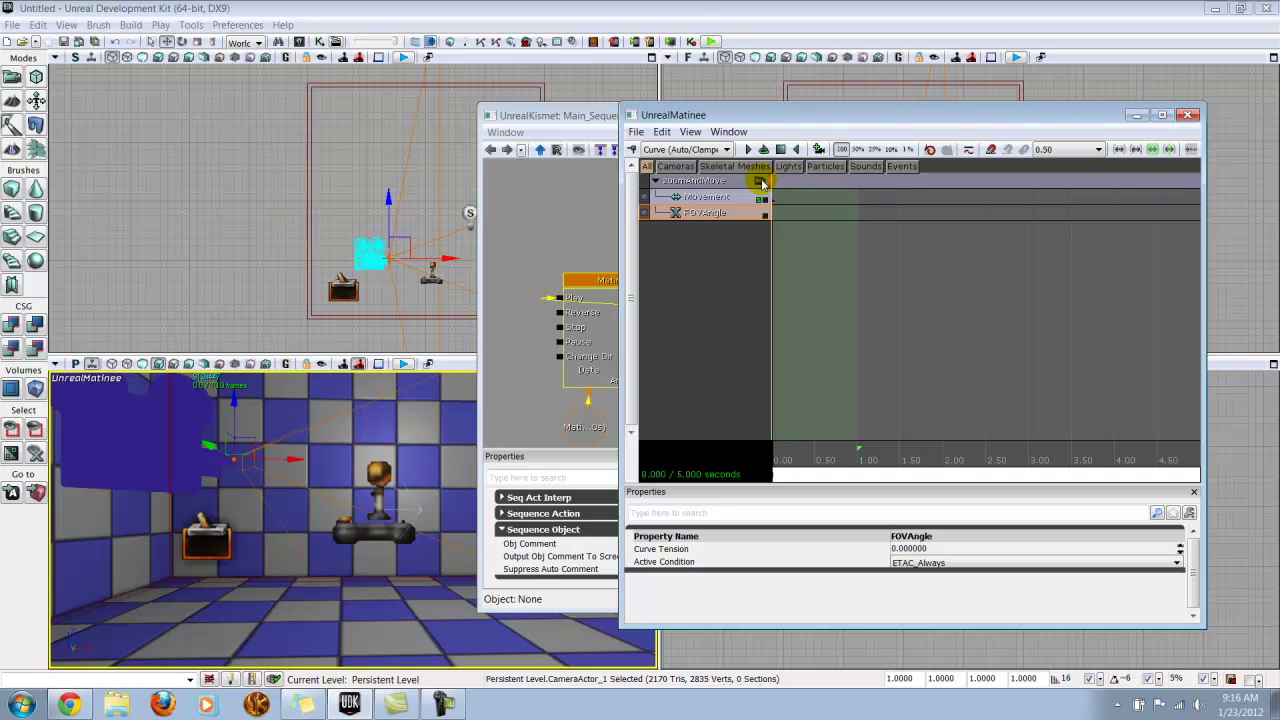
# Look through the zoomAndMove group's camera and move the Matinee and Kismet windows clear of the perspective viewport
pyautogui.click(760, 181)
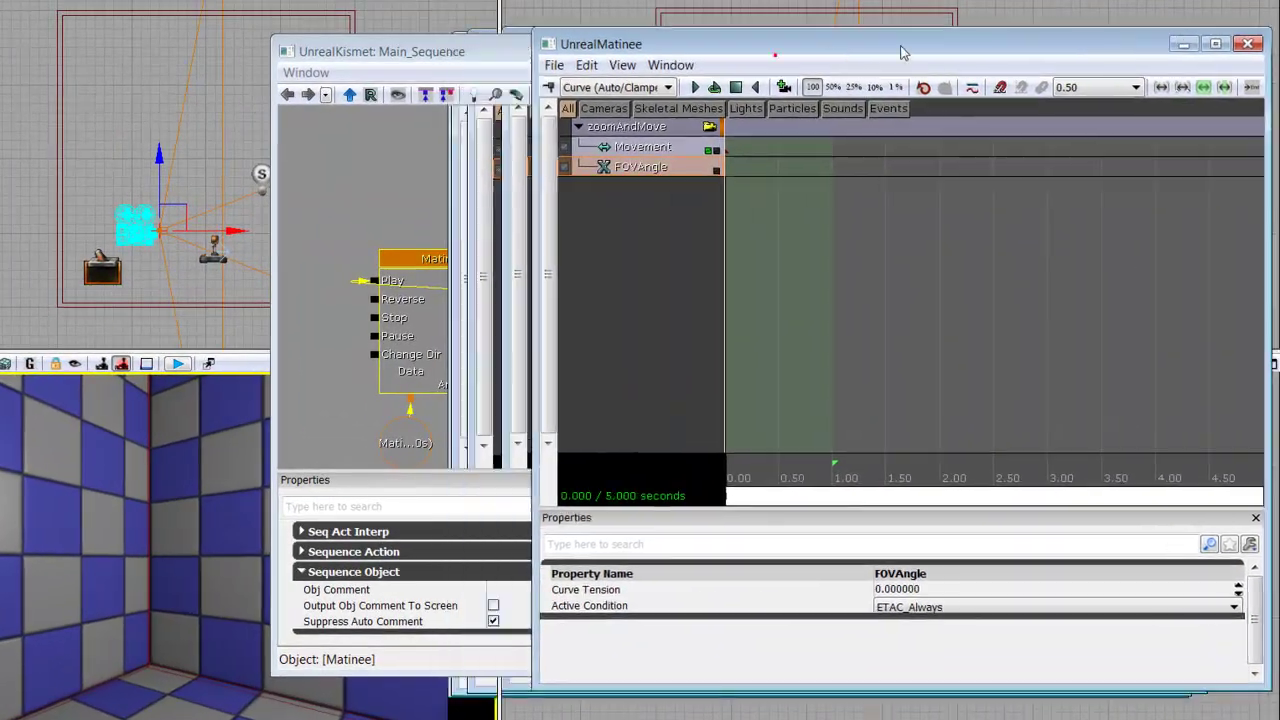
pyautogui.moveTo(900, 52); pyautogui.dragTo(1060, 80)
pyautogui.click(308, 382)
pyautogui.moveTo(550, 57); pyautogui.dragTo(701, 35)
pyautogui.click(780, 679)
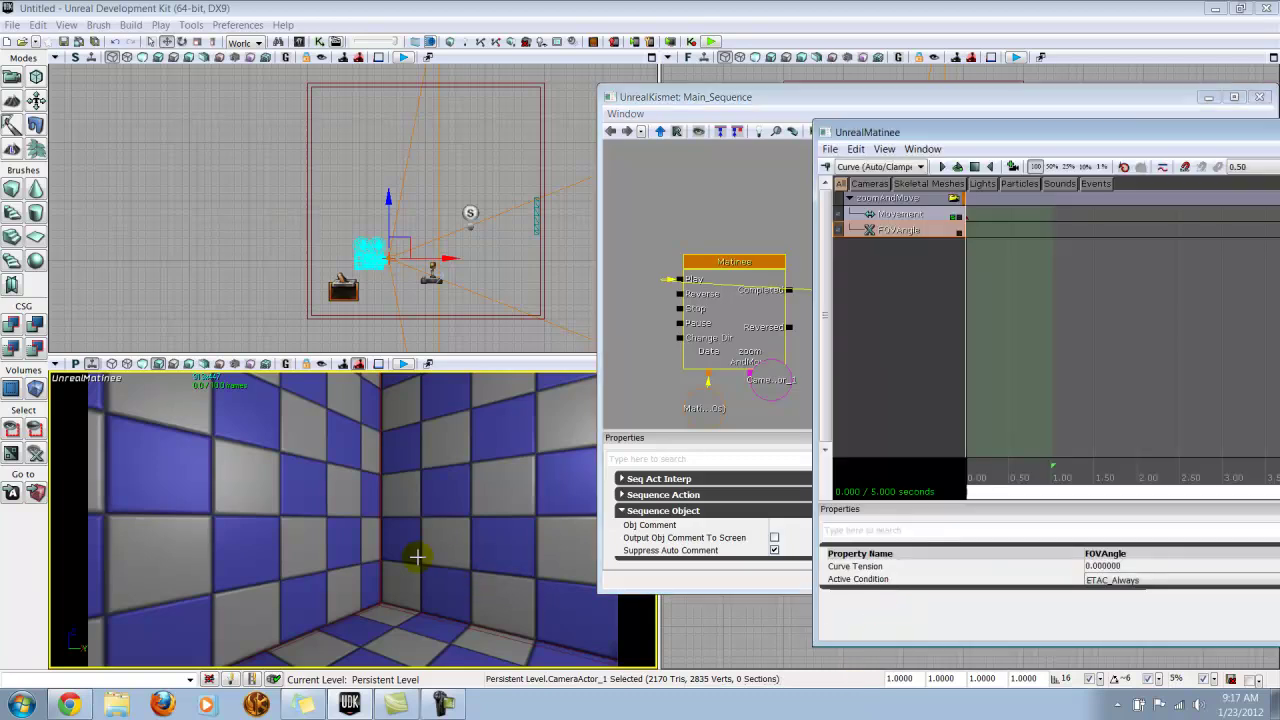
# Try turning the camera toward the floating sphere, and compare the perspective view with the group's camera view off and on
pyautogui.moveTo(397, 540); pyautogui.dragTo(410, 486)
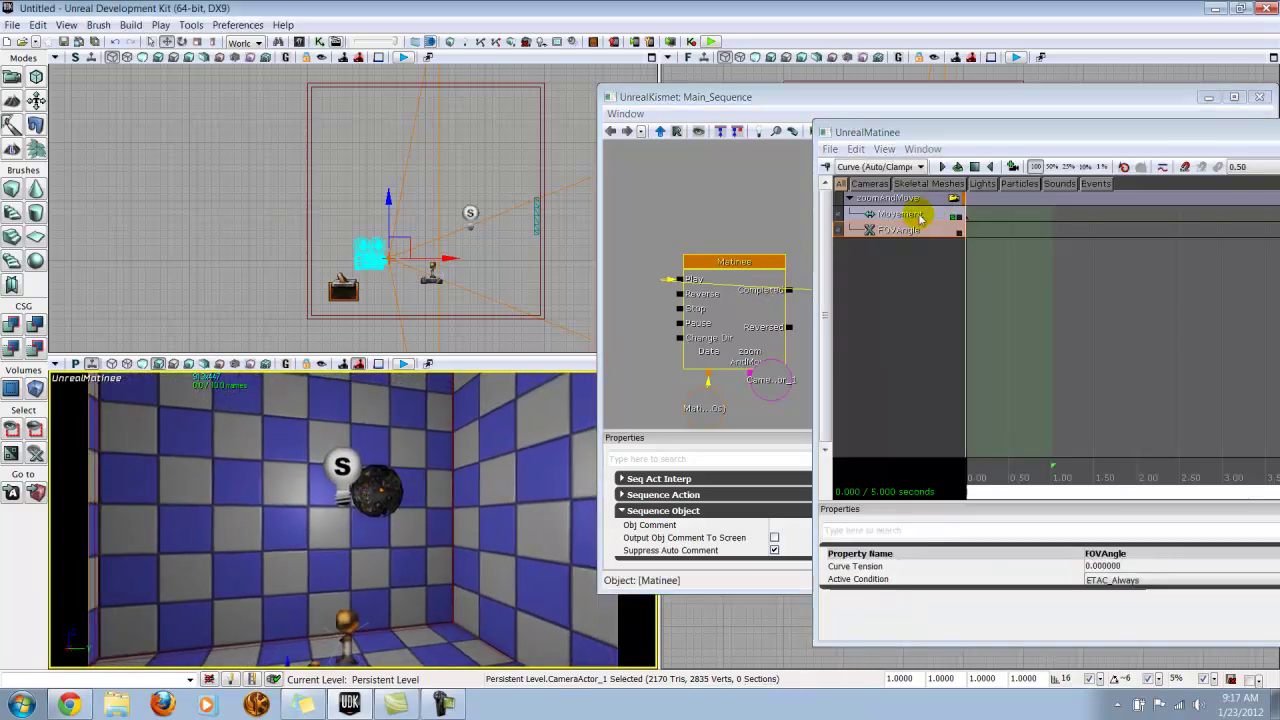
pyautogui.click(953, 200)
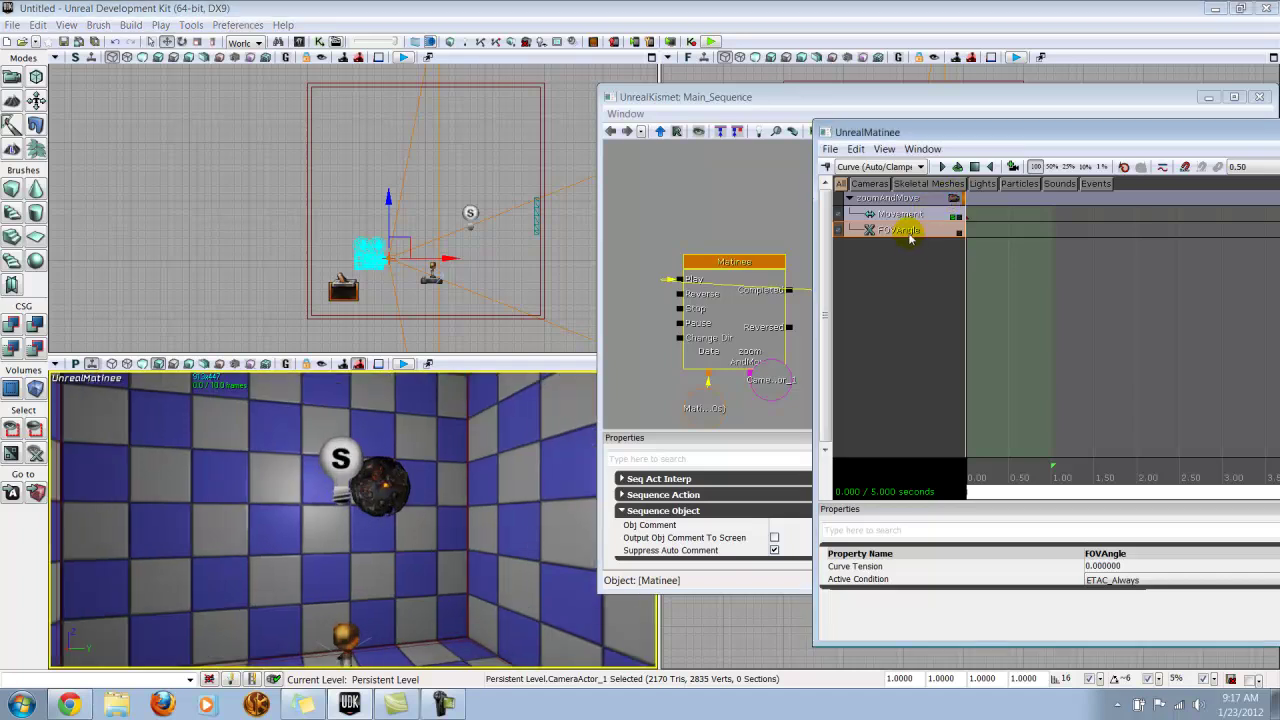
pyautogui.click(955, 199)
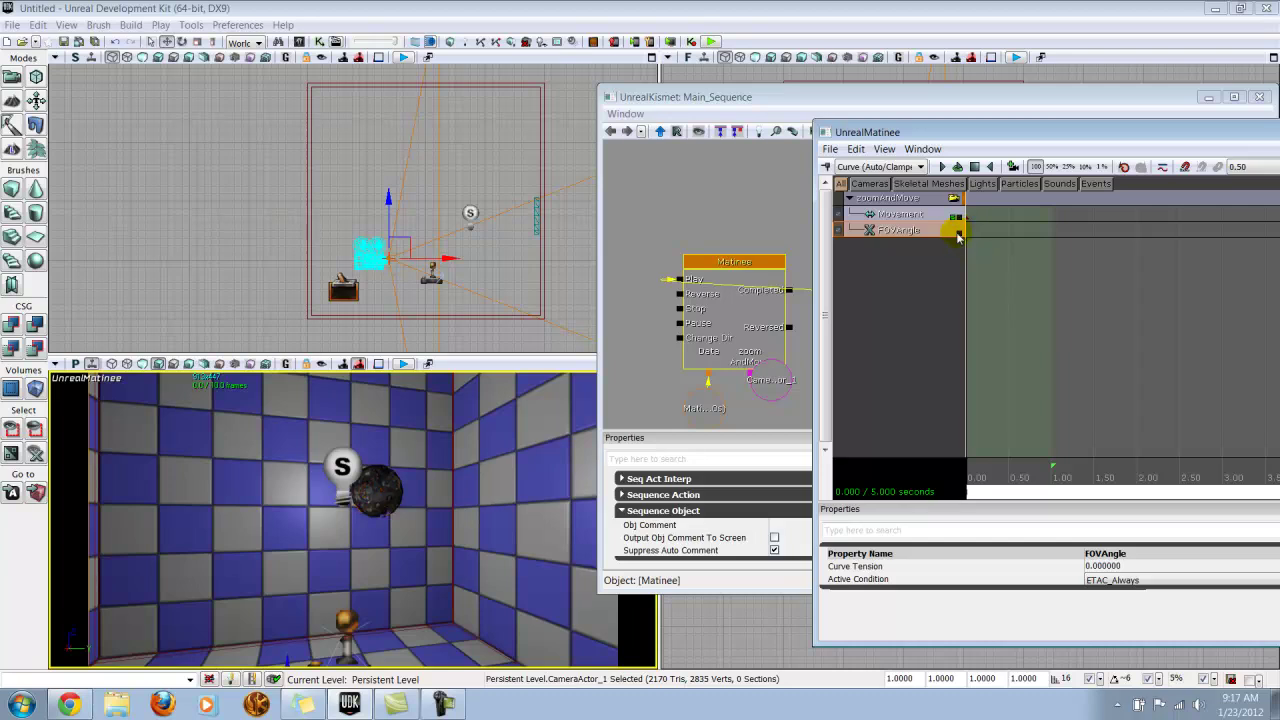
# Select the FOVAngle track and add a key to it at 0.00 seconds
pyautogui.click(966, 421)
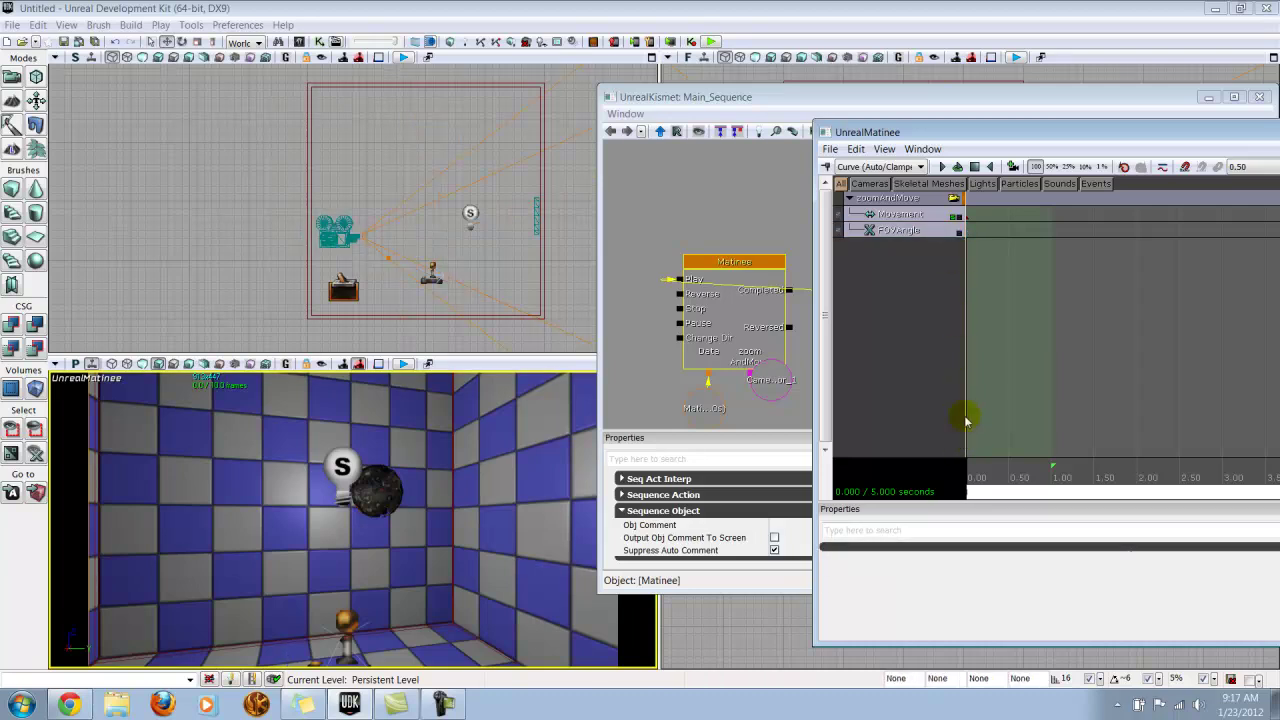
pyautogui.press('Return')
pyautogui.click(774, 380)
pyautogui.click(893, 230)
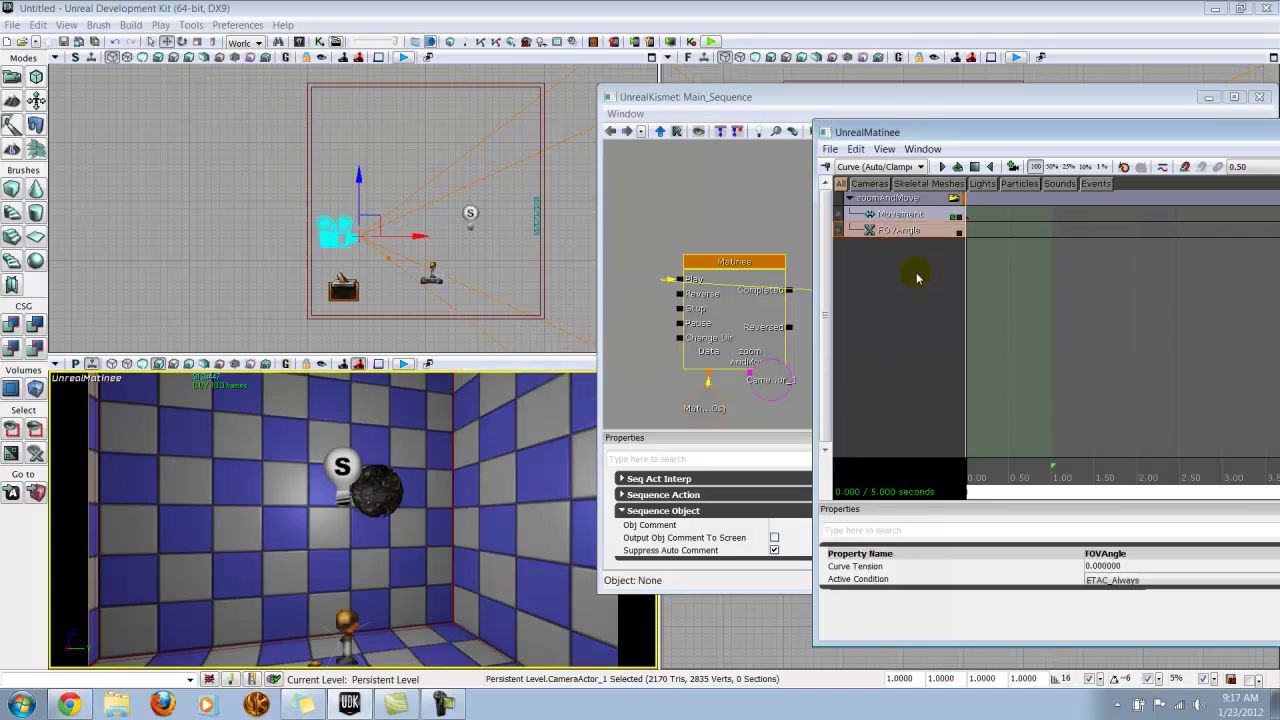
pyautogui.press('Return')
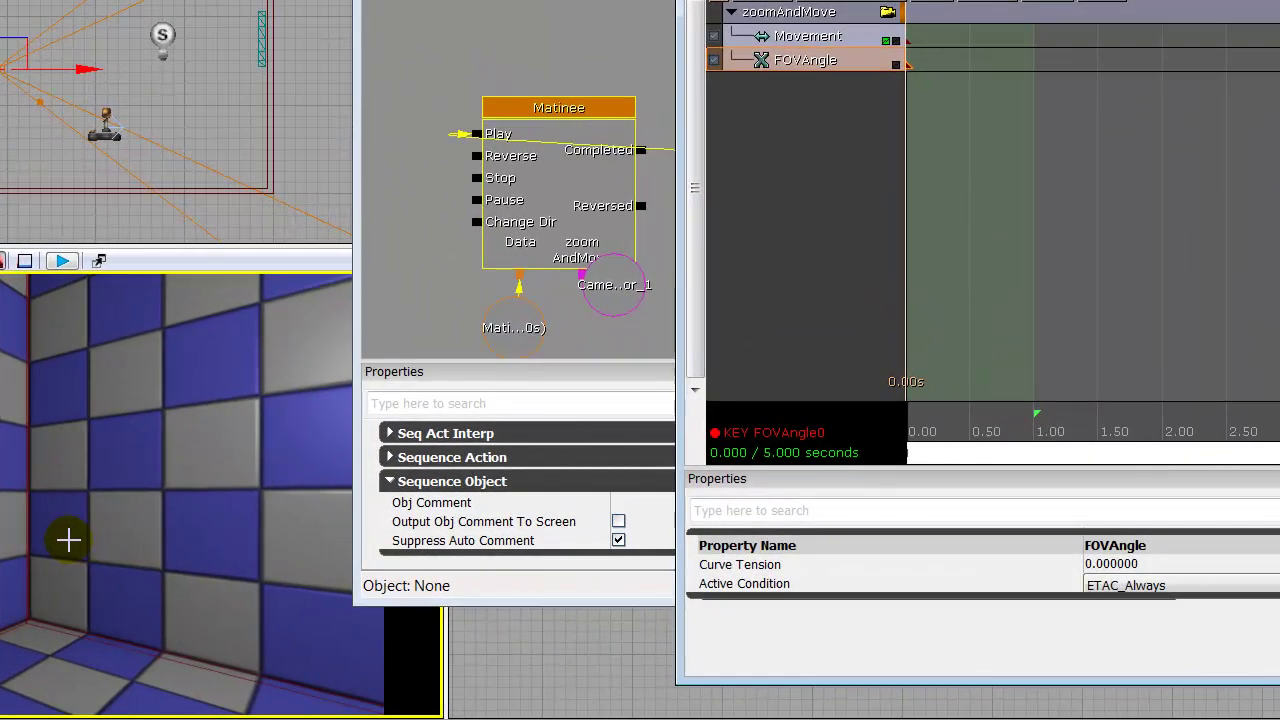
pyautogui.moveTo(199, 541); pyautogui.dragTo(380, 541)
pyautogui.moveTo(74, 537); pyautogui.dragTo(310, 537)
pyautogui.moveTo(74, 537); pyautogui.dragTo(84, 537, button='right')
pyautogui.moveTo(73, 536); pyautogui.dragTo(73, 536)
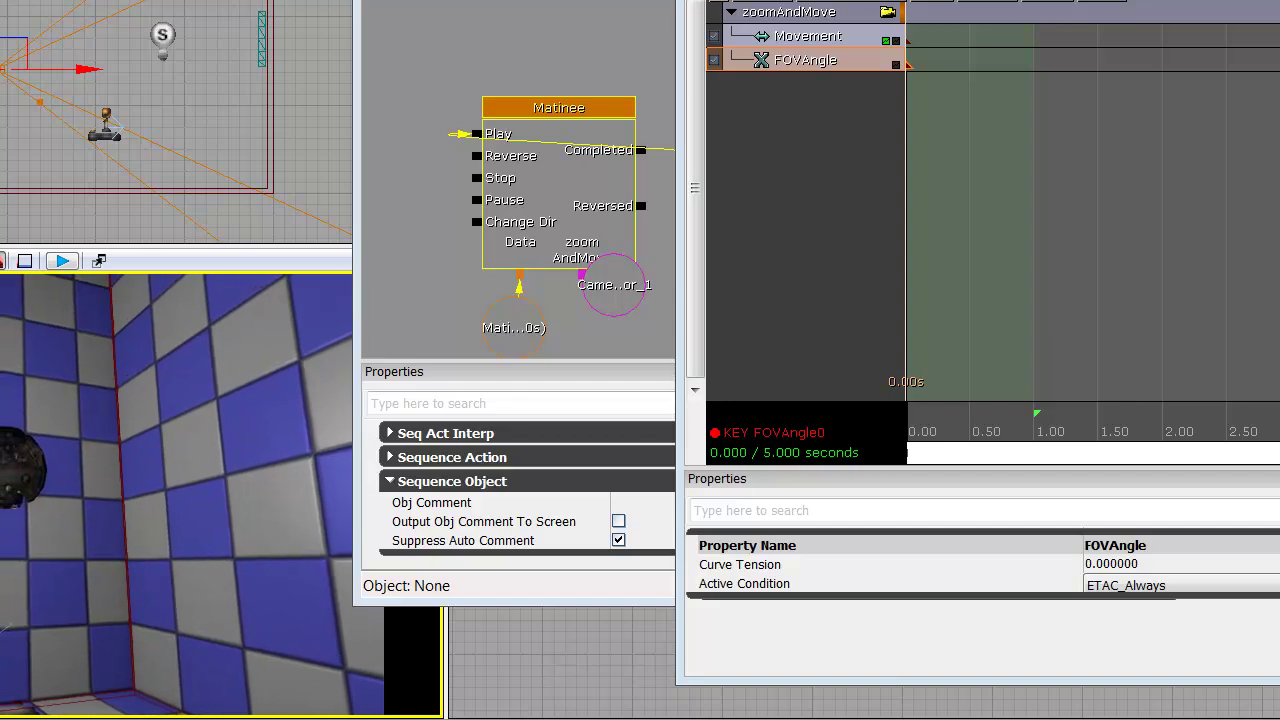
pyautogui.rightClick(873, 70)
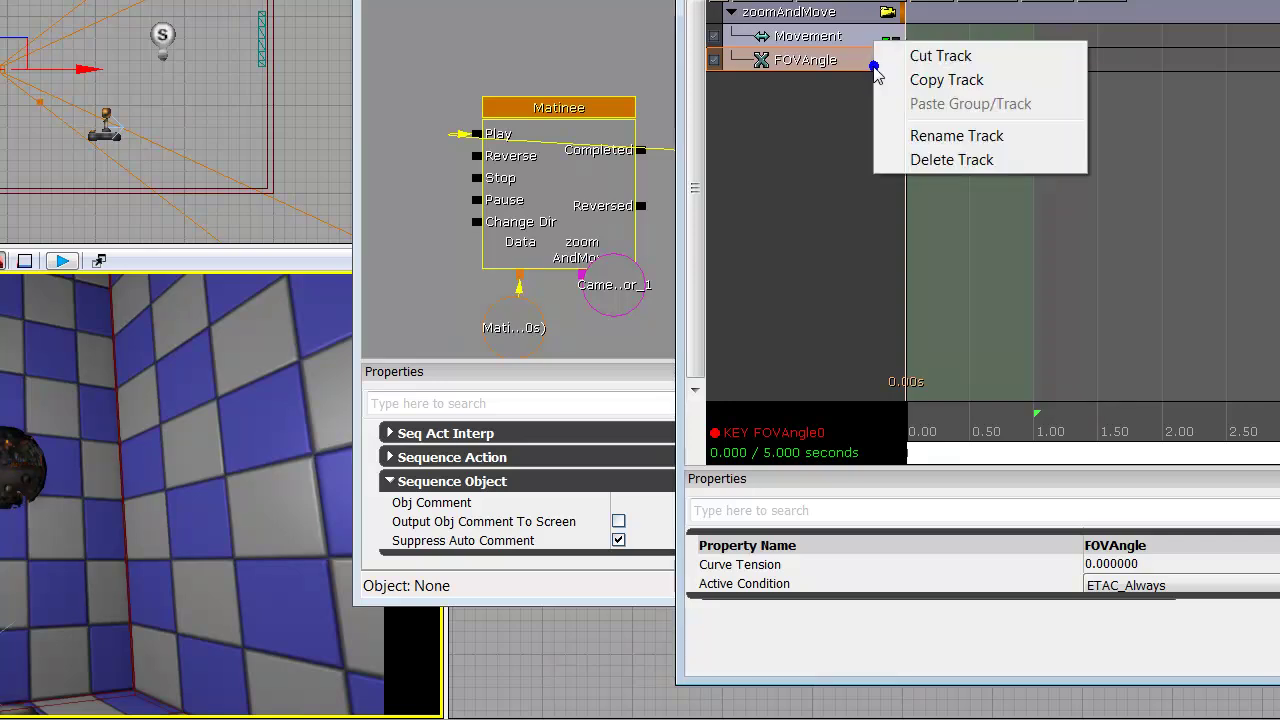
pyautogui.click(848, 68)
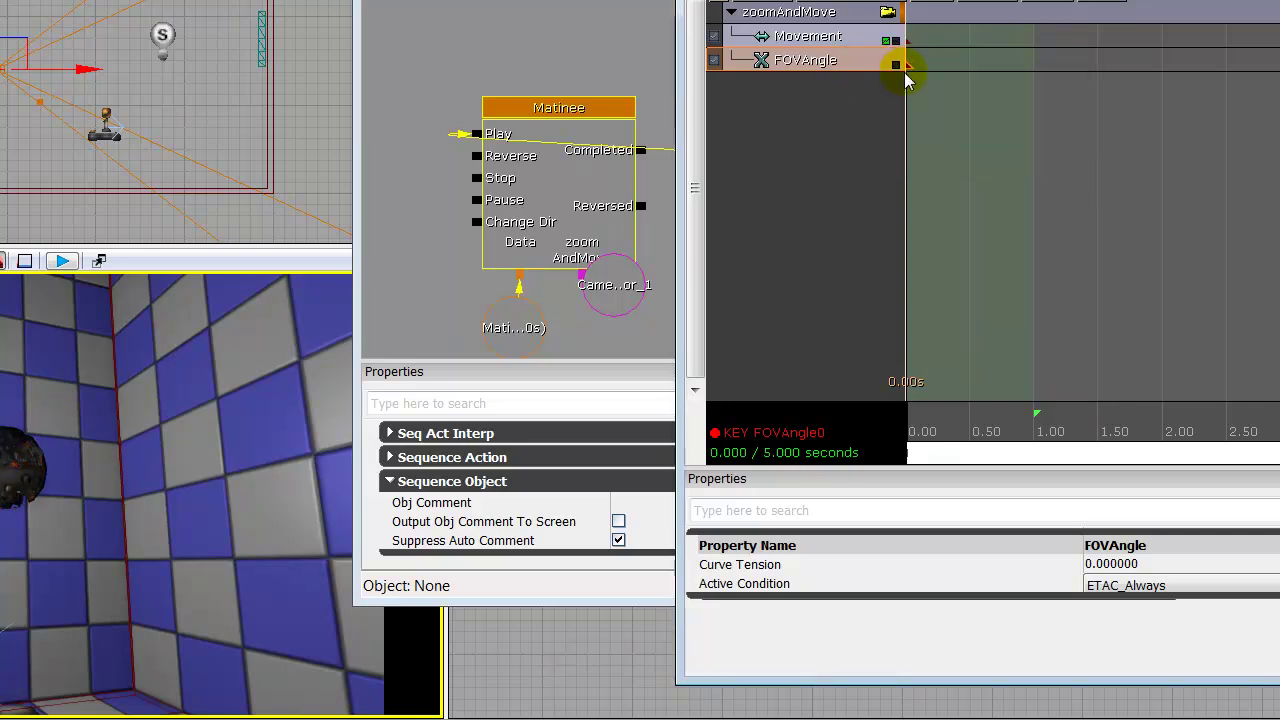
pyautogui.click(909, 65)
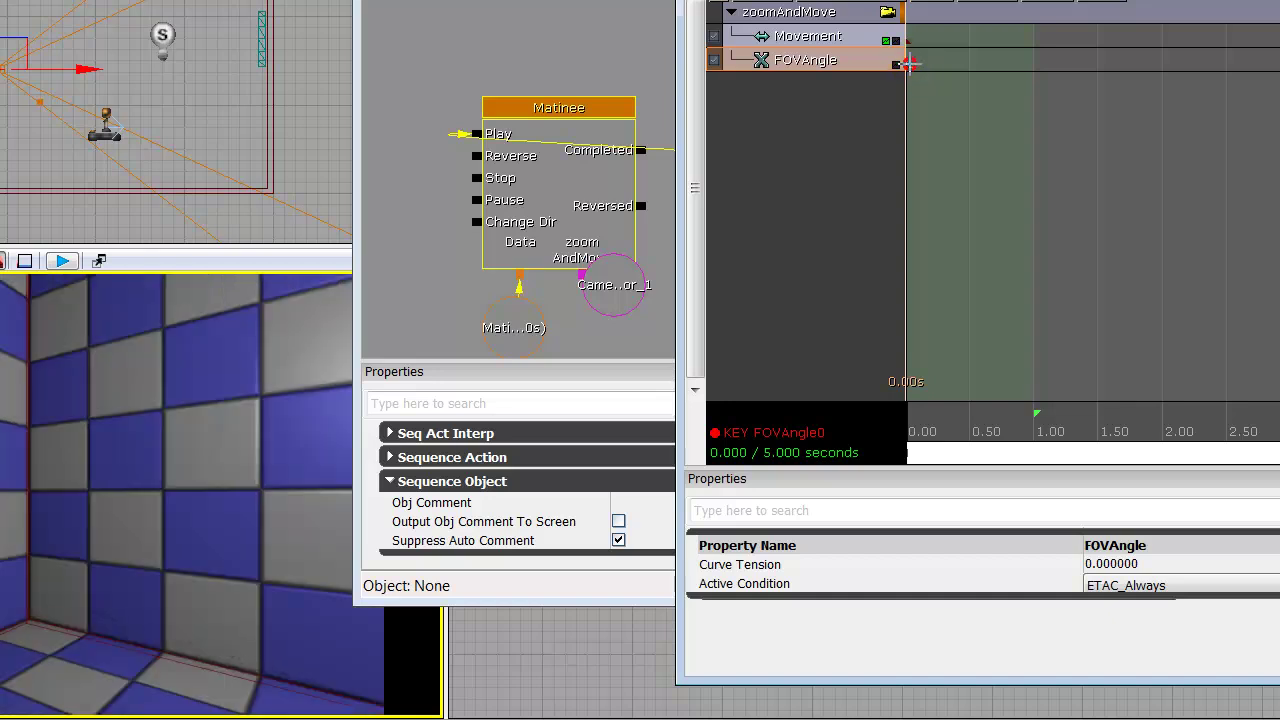
pyautogui.rightClick(909, 63)
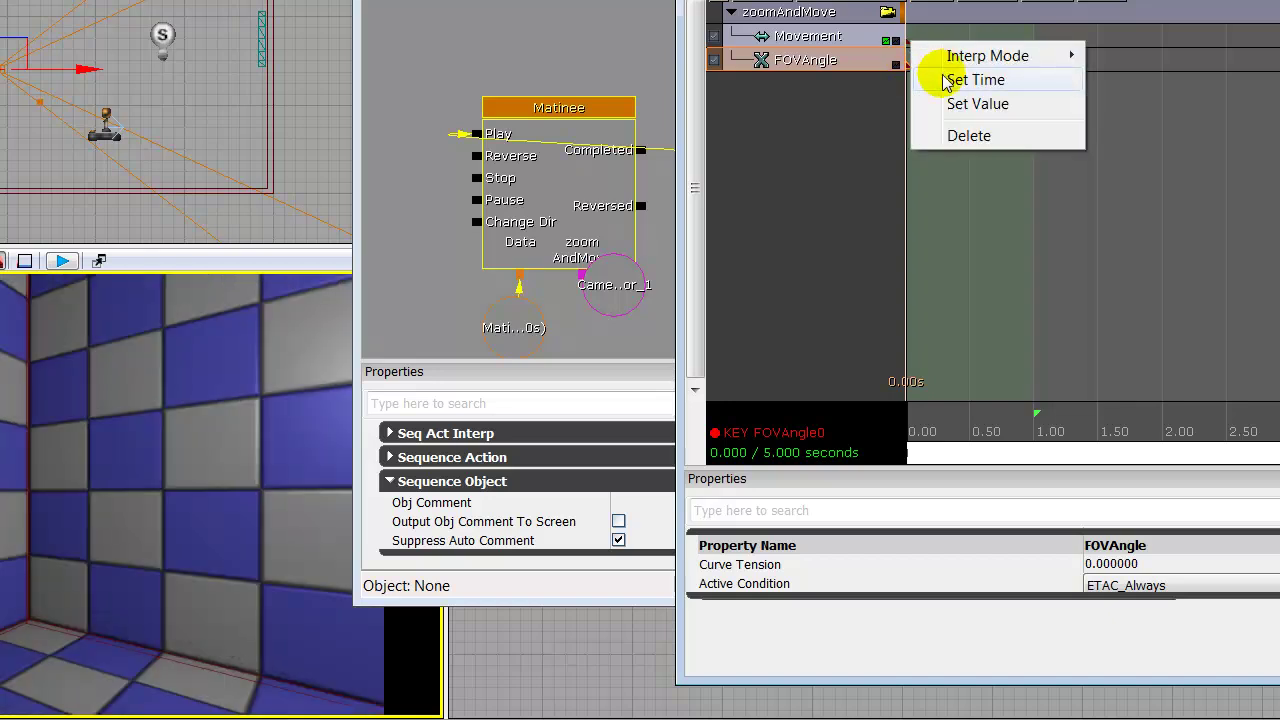
pyautogui.click(958, 104)
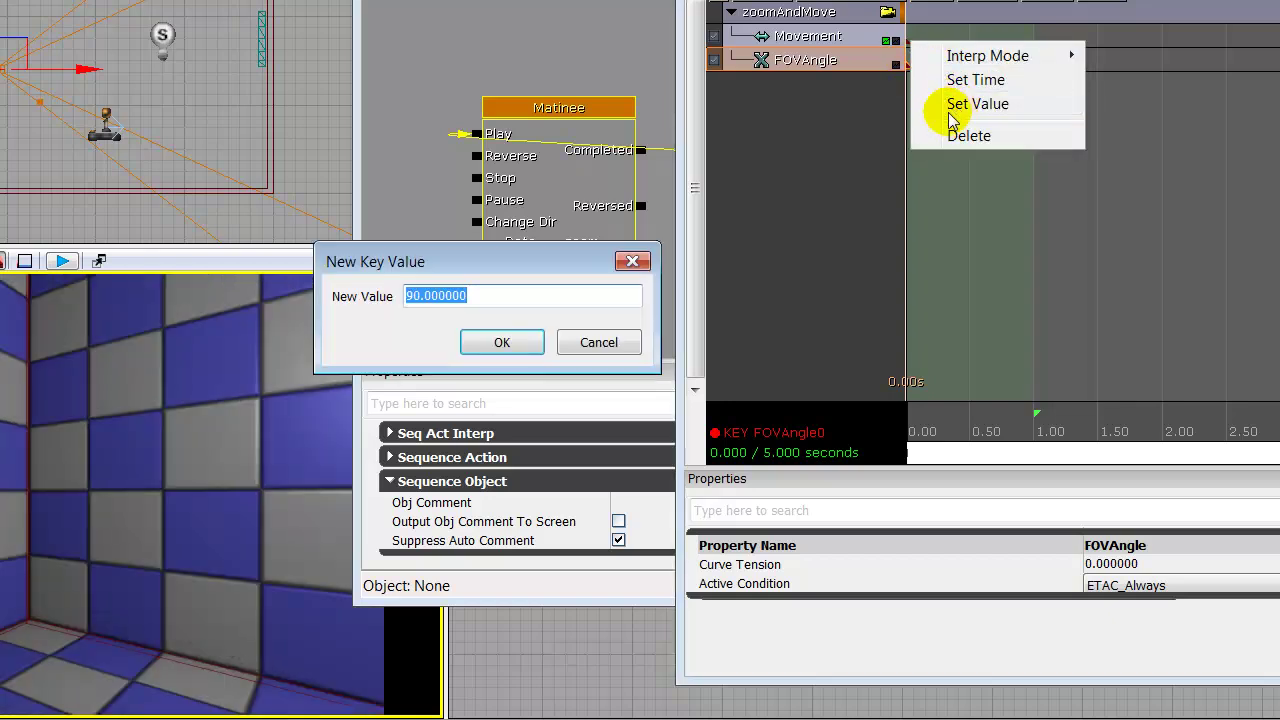
pyautogui.click(599, 342)
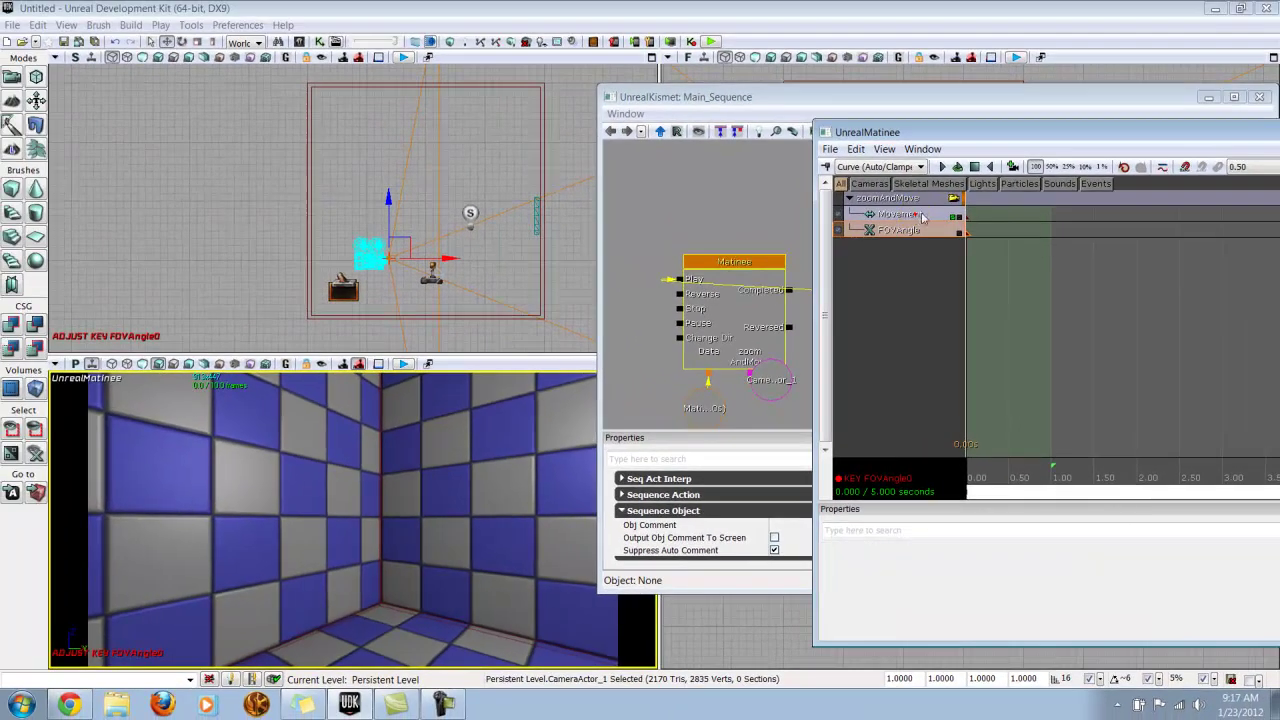
# Select the Movement track's key at 0.00 seconds and turn the camera so the floating sphere and light bulb are in view
pyautogui.click(922, 217)
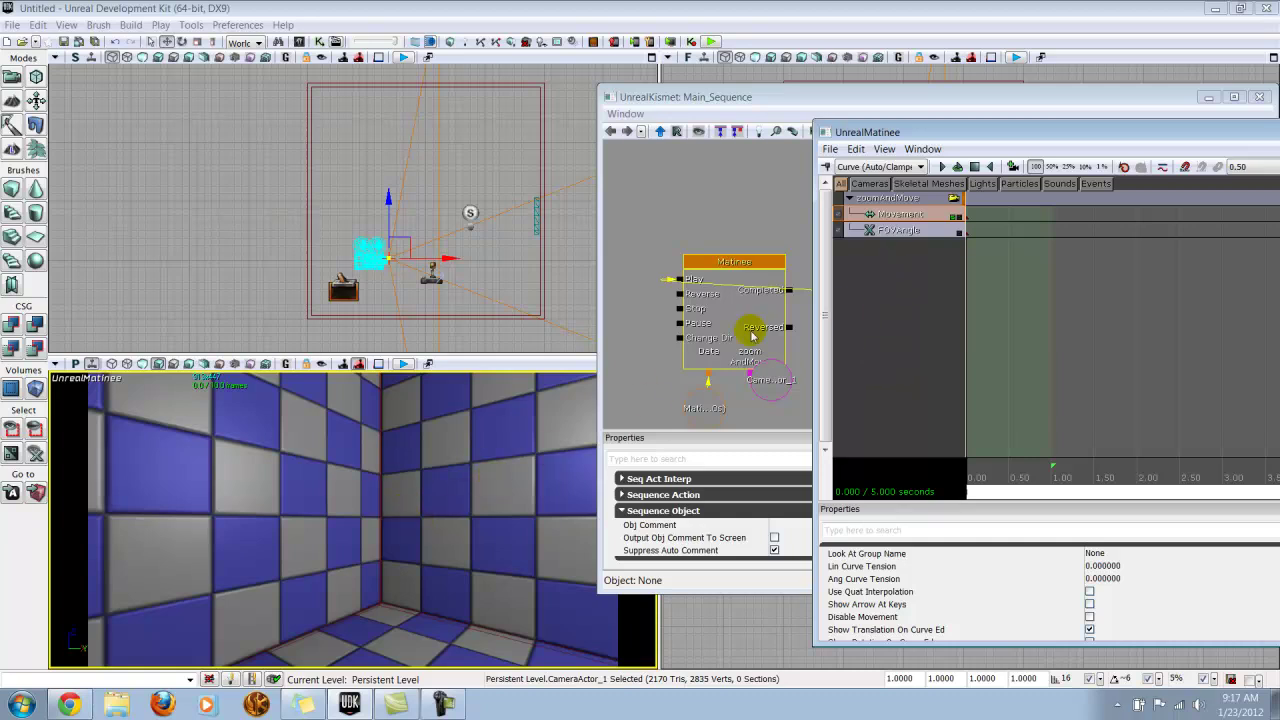
pyautogui.click(968, 217)
pyautogui.rightClick(968, 217)
pyautogui.press('Escape')
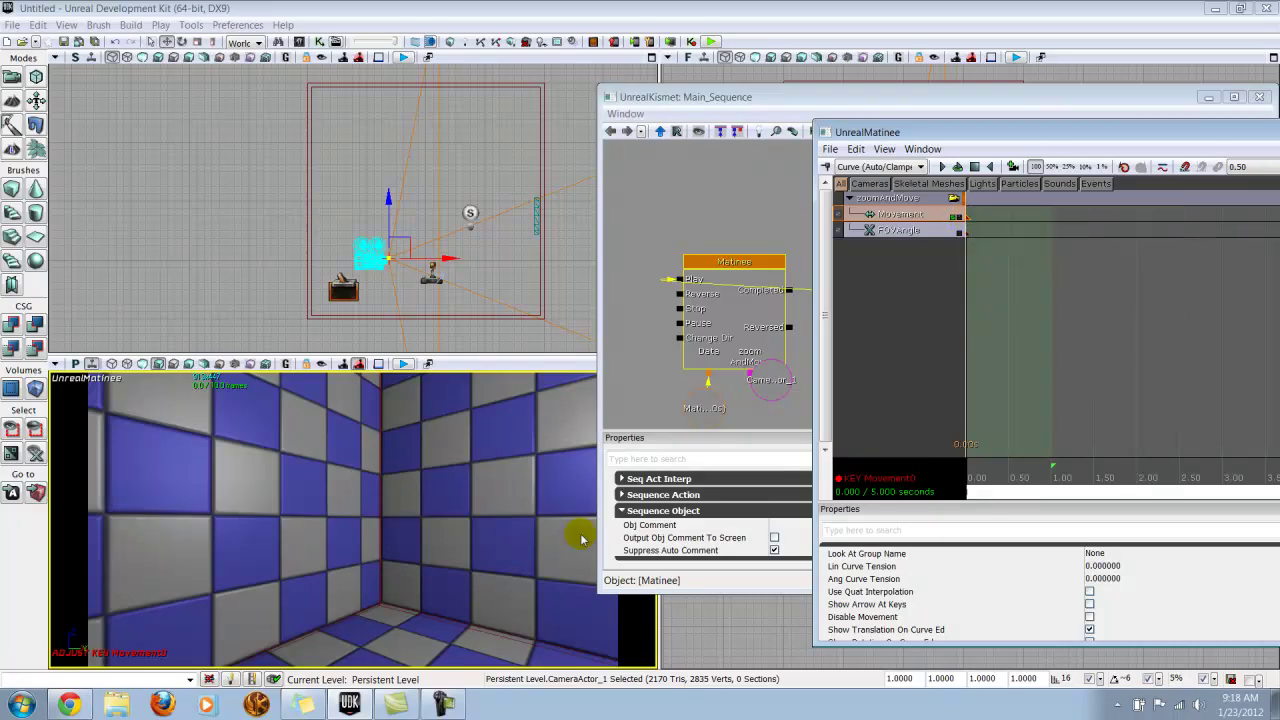
pyautogui.moveTo(341, 594); pyautogui.dragTo(553, 594)
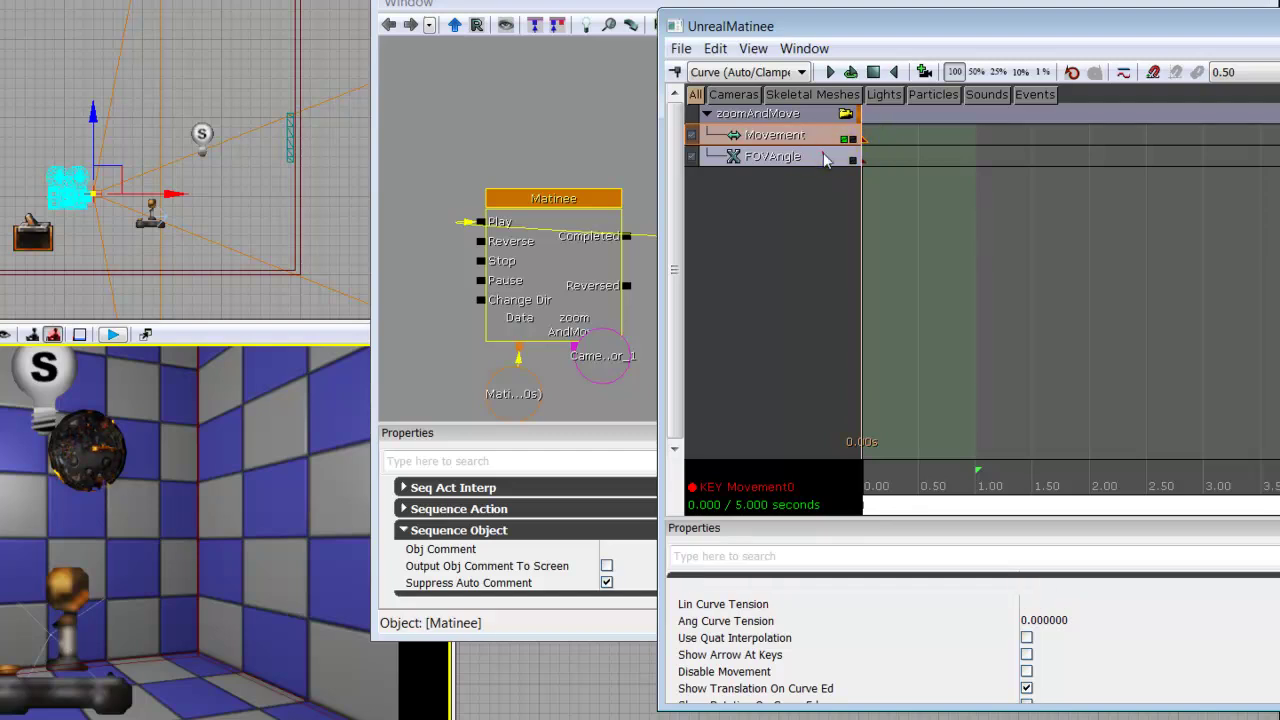
# Set the value of the FOVAngle key at 0.00 seconds to 85 and reselect the Movement key at that time
pyautogui.click(827, 156)
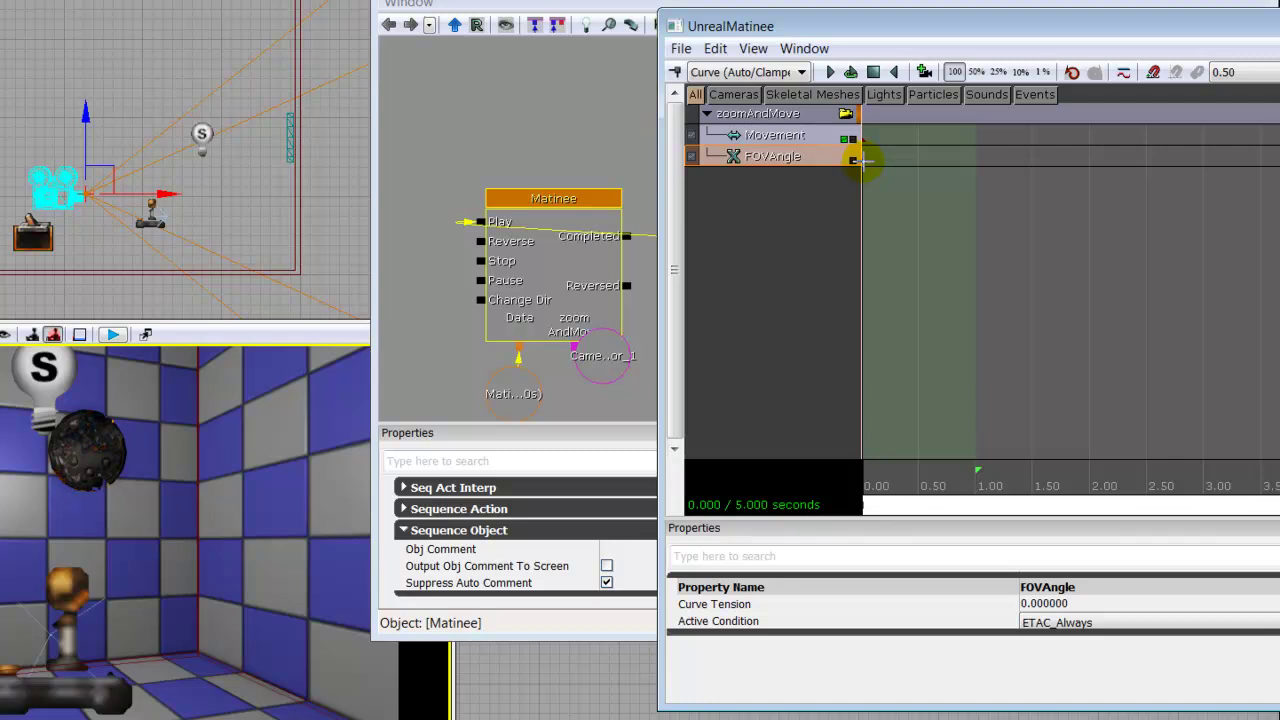
pyautogui.click(862, 160)
pyautogui.rightClick(862, 160)
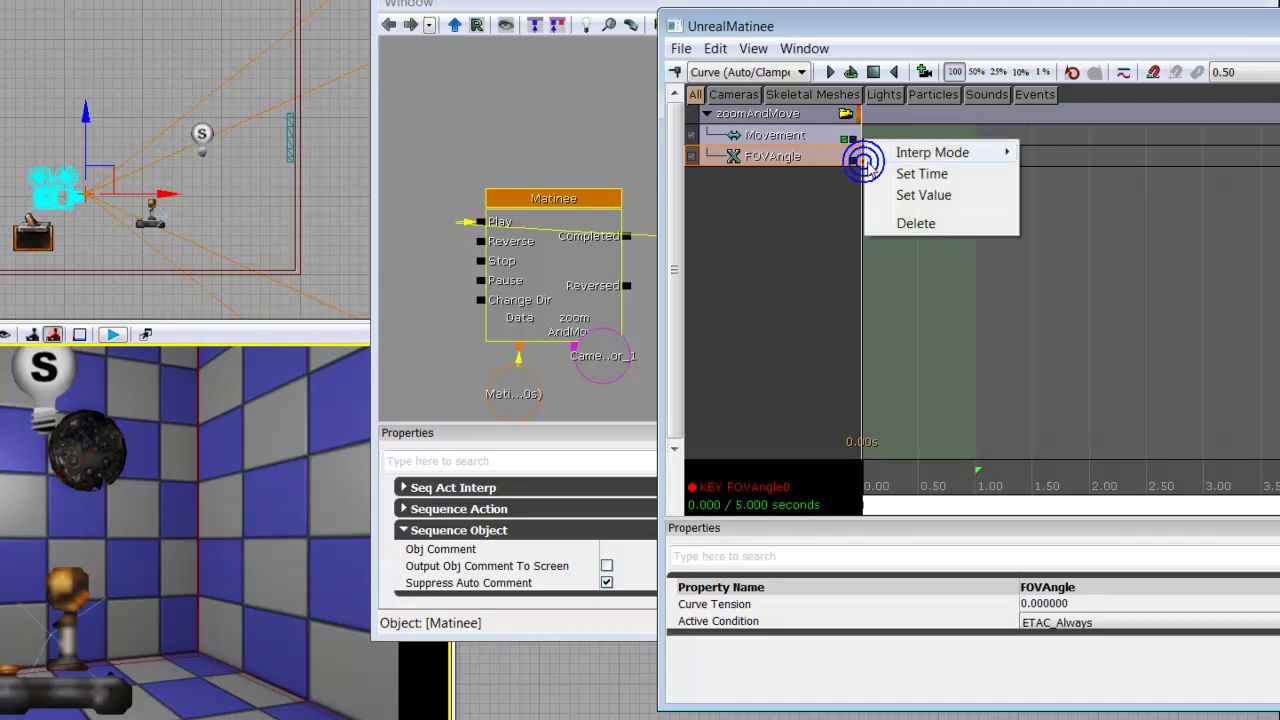
pyautogui.click(886, 194)
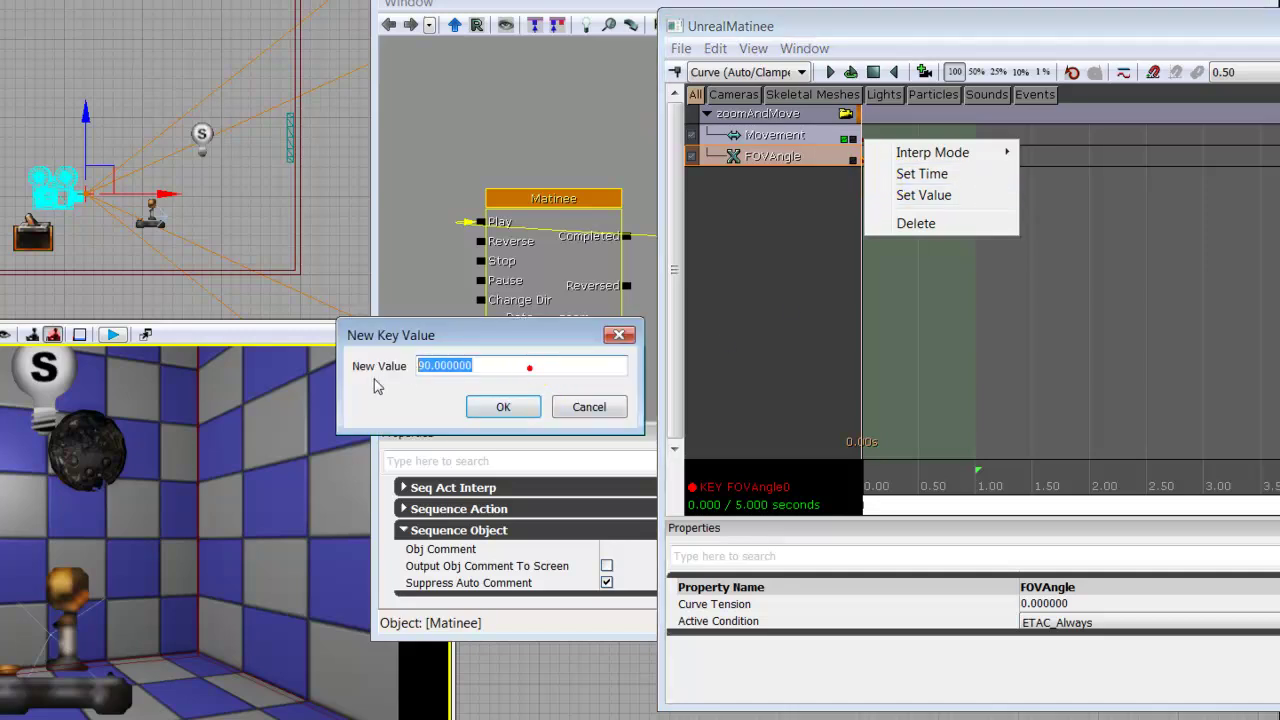
pyautogui.write('85')
pyautogui.press('Return')
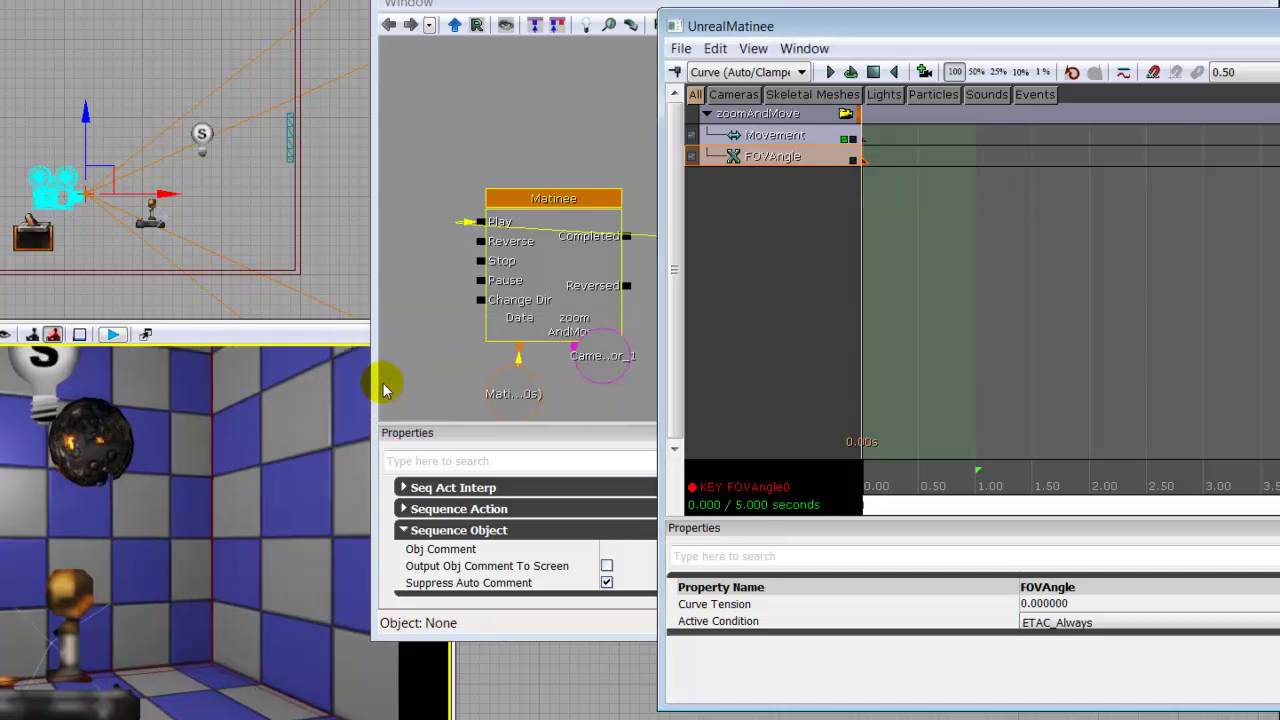
pyautogui.click(866, 138)
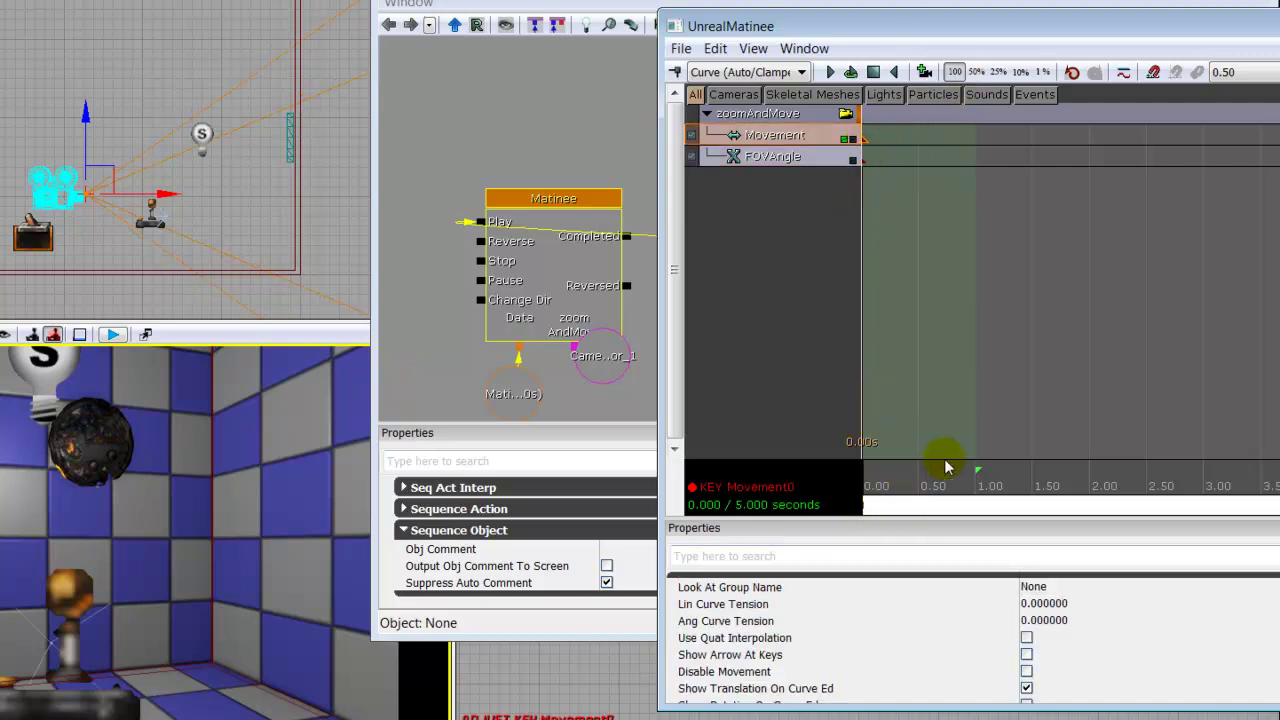
# Extend the loop section to about 1.50 seconds and add a Movement key at about 0.50 seconds with the camera moved closer to the floating sphere
pyautogui.moveTo(978, 467); pyautogui.dragTo(1034, 473)
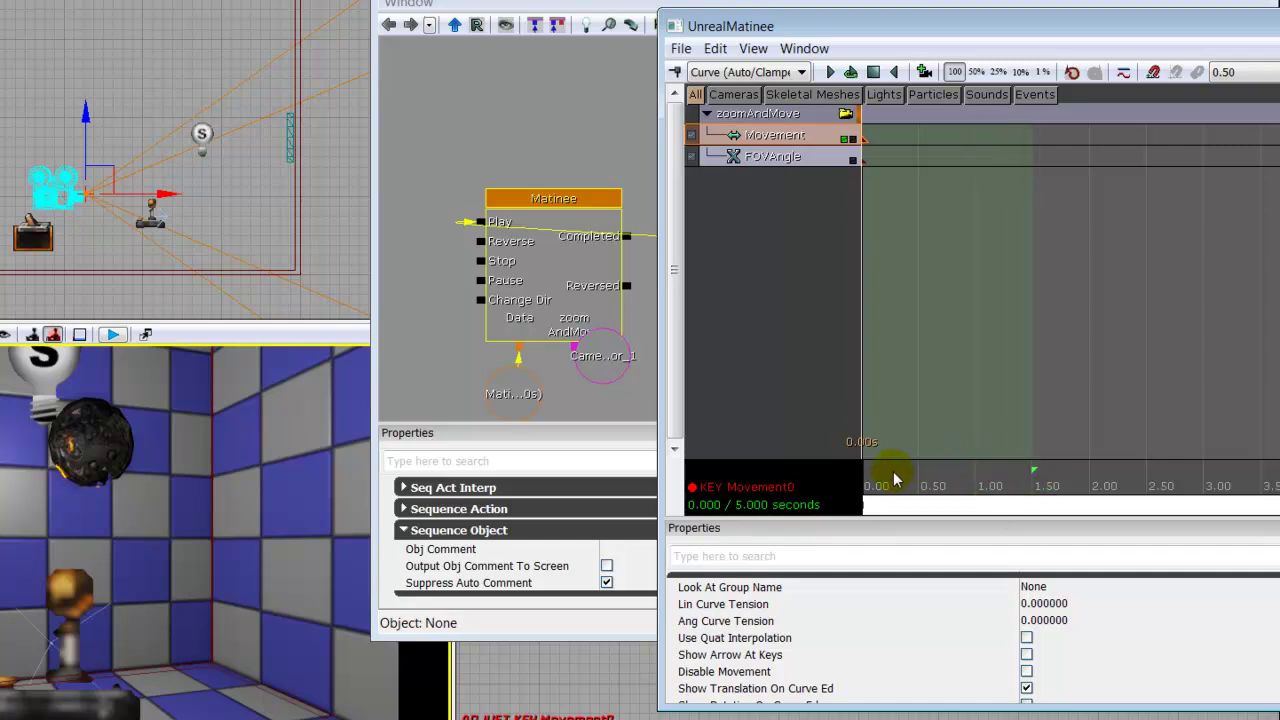
pyautogui.moveTo(866, 484); pyautogui.dragTo(918, 490)
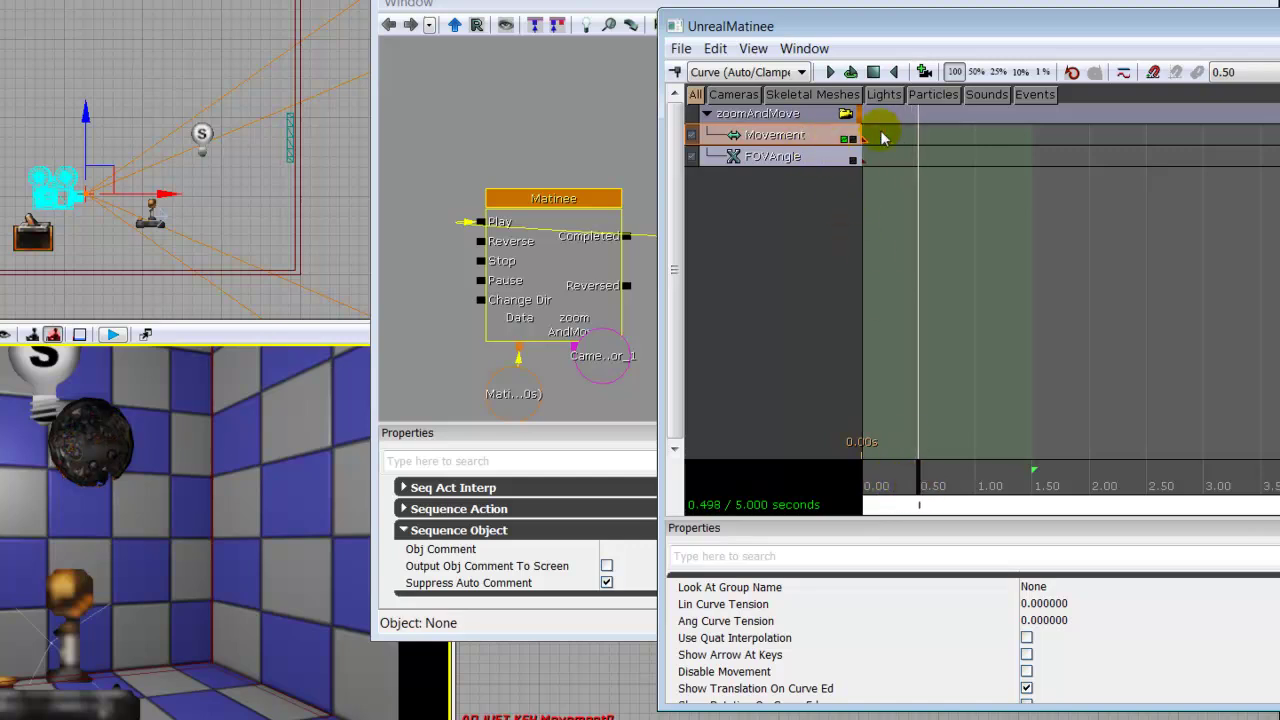
pyautogui.click(174, 534)
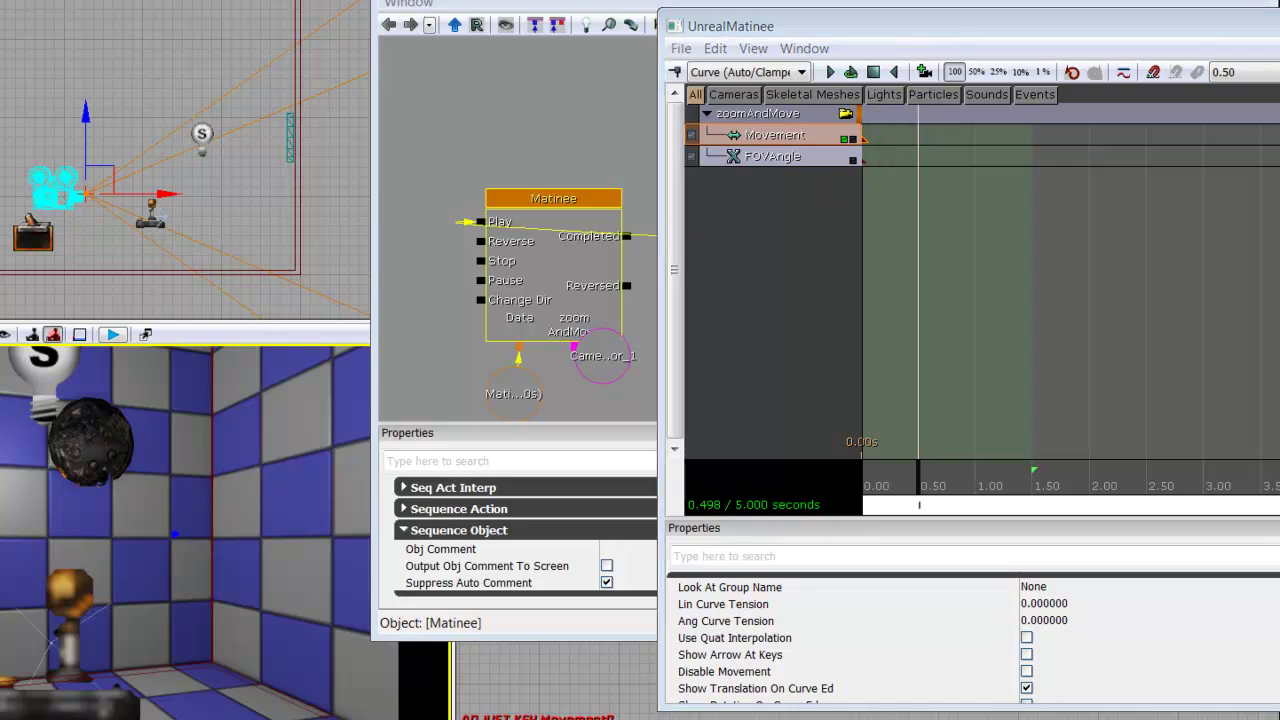
pyautogui.moveTo(174, 534); pyautogui.dragTo(172, 440, button='middle')
pyautogui.moveTo(175, 500); pyautogui.dragTo(175, 534)
pyautogui.click(903, 171)
pyautogui.press('Return')
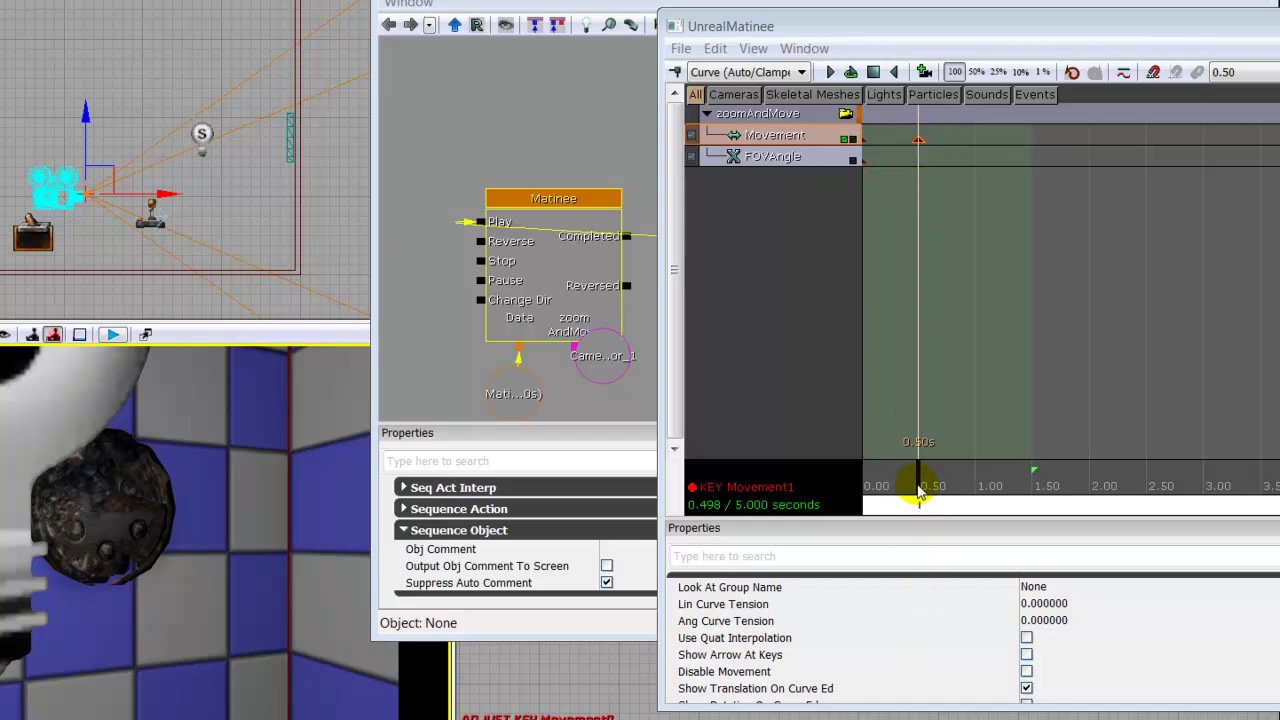
# Select the FOVAngle track and add a key to it at 0.98 seconds
pyautogui.moveTo(923, 485); pyautogui.dragTo(977, 490)
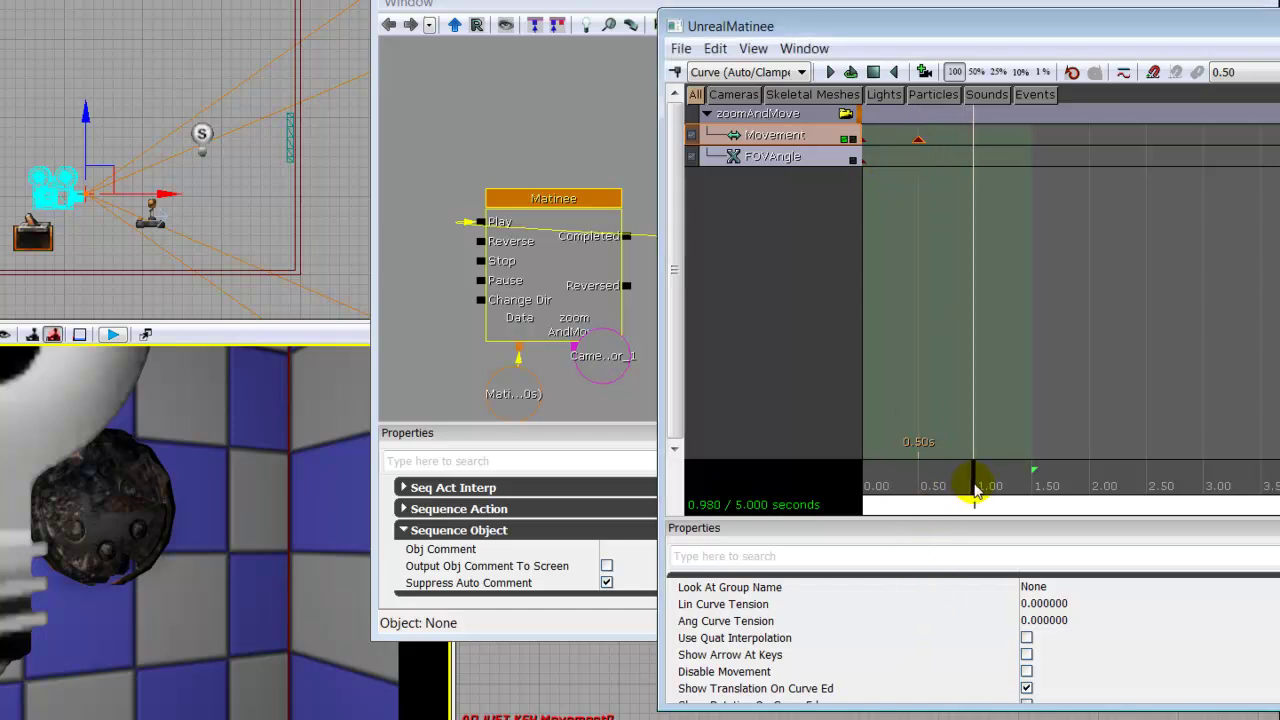
pyautogui.click(816, 158)
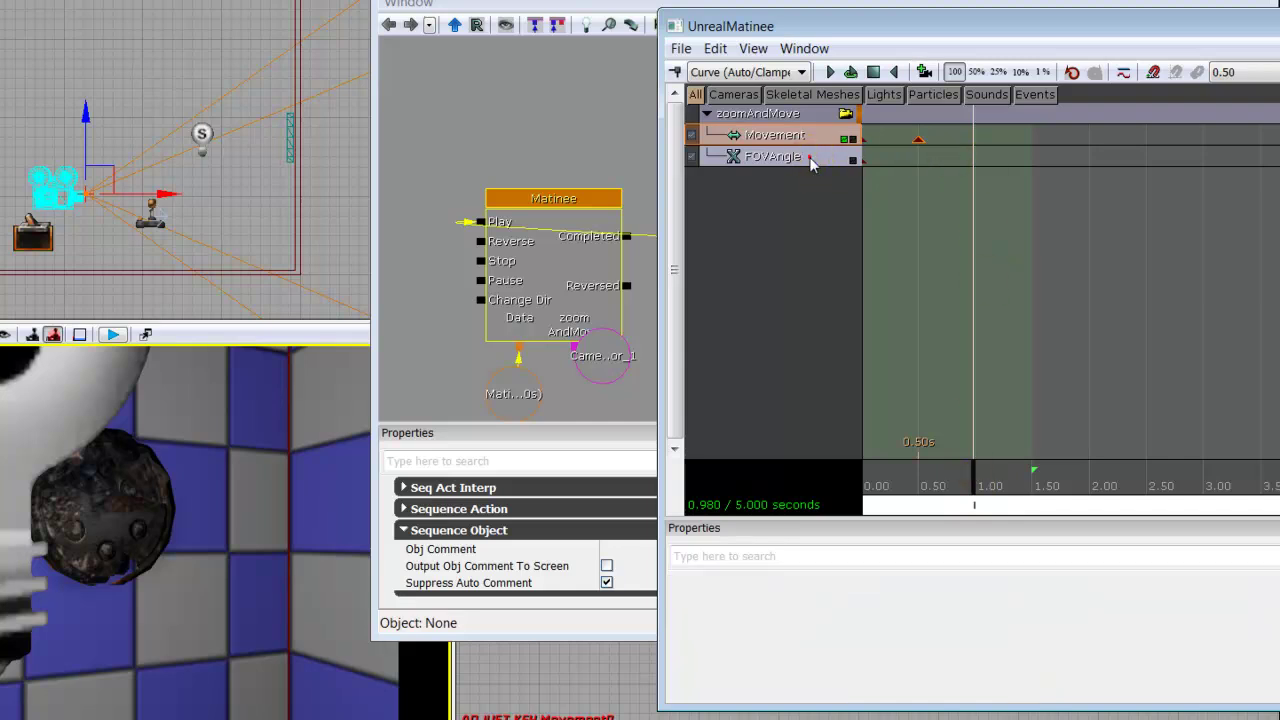
pyautogui.press('Return')
# Set the value of the FOVAngle key at 0.98 seconds to 90
pyautogui.rightClick(972, 160)
pyautogui.click(1030, 194)
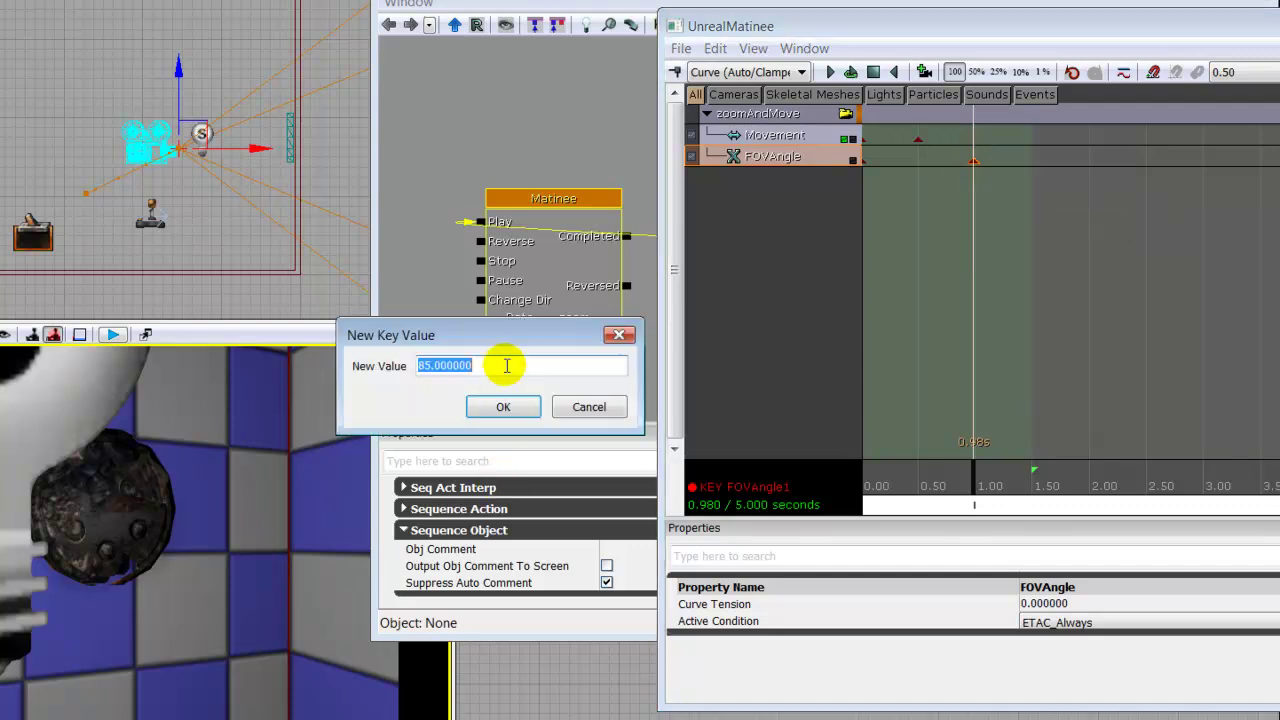
pyautogui.write('90')
pyautogui.click(503, 406)
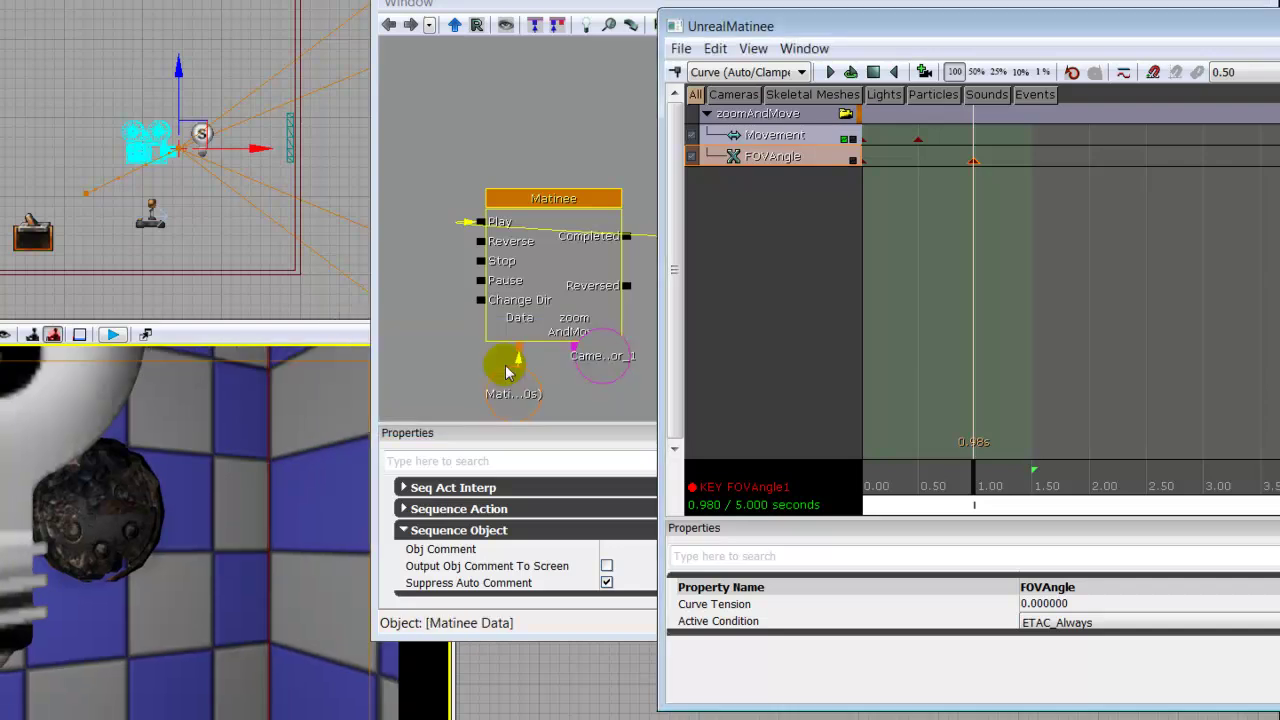
# Change the value of the FOVAngle key at 0.98 seconds to 80
pyautogui.click(970, 155)
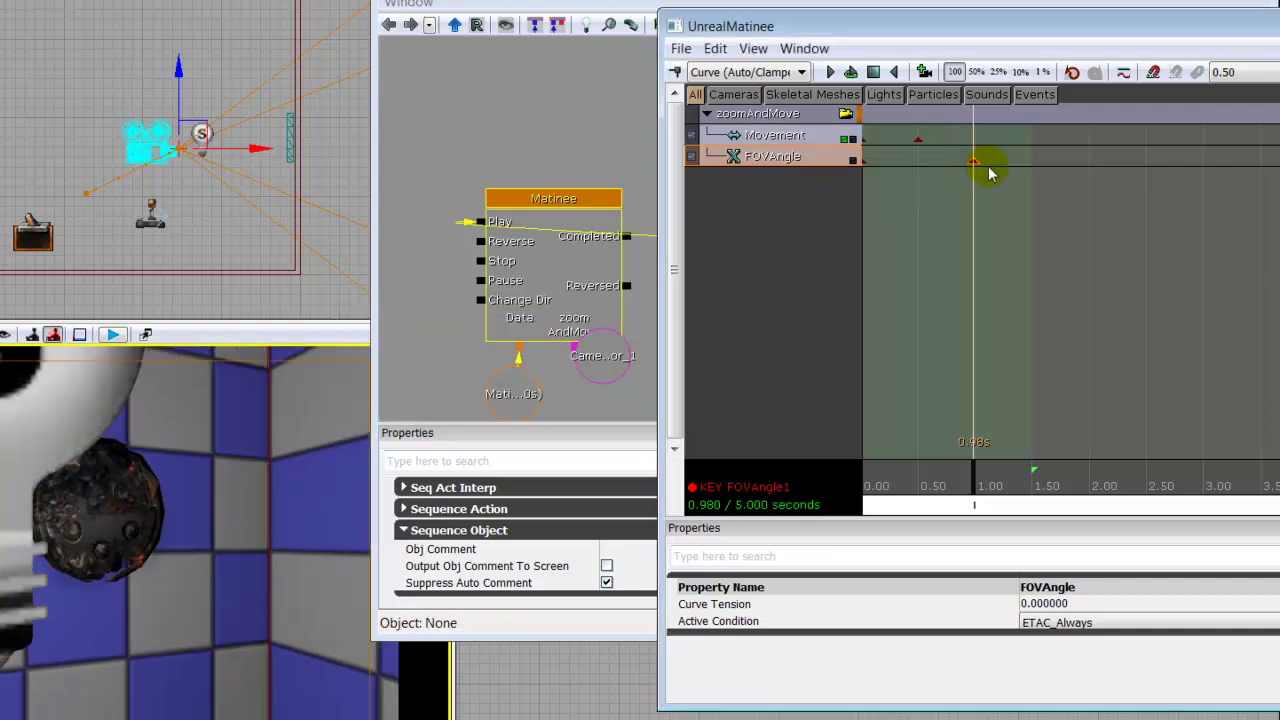
pyautogui.rightClick(975, 160)
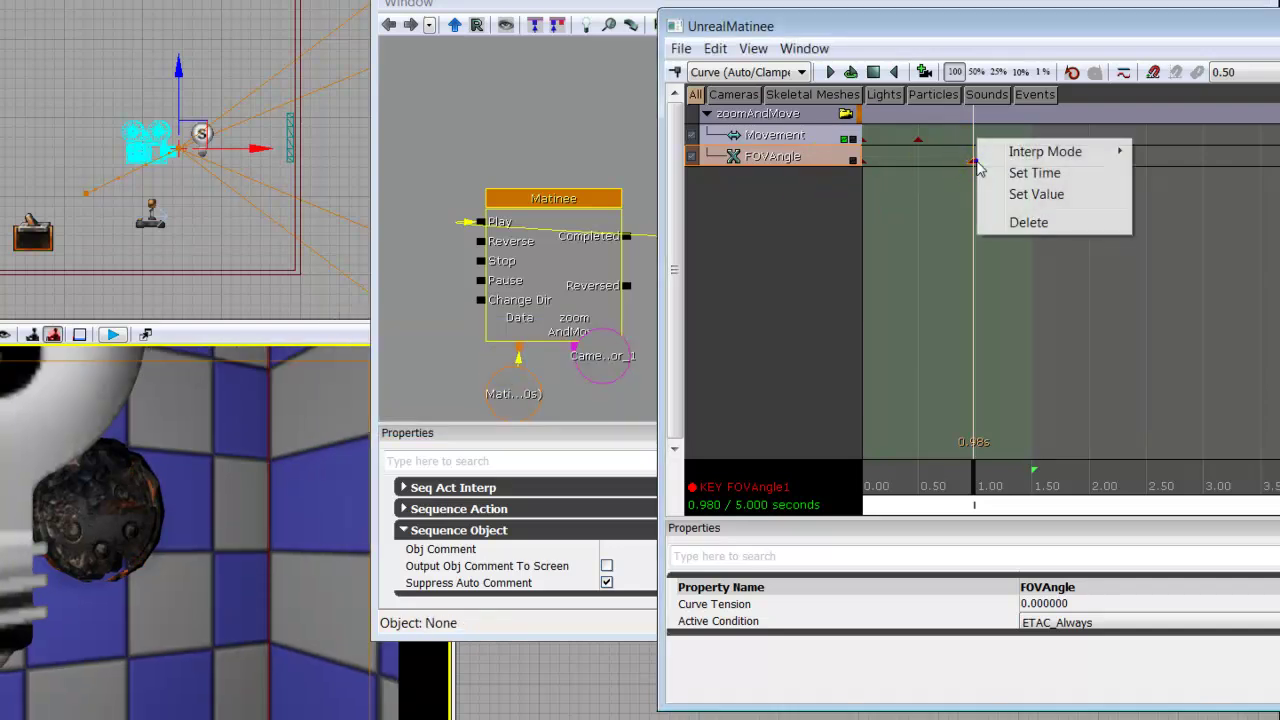
pyautogui.click(1030, 195)
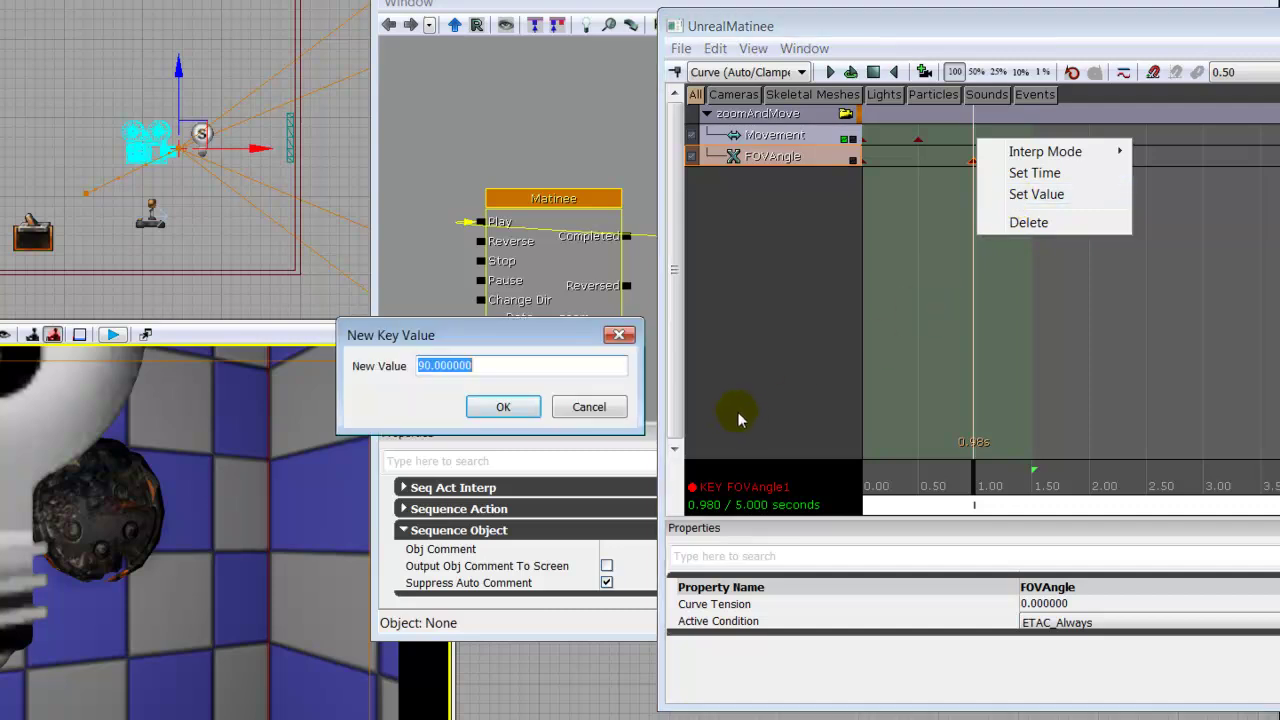
pyautogui.press('BackSpace')
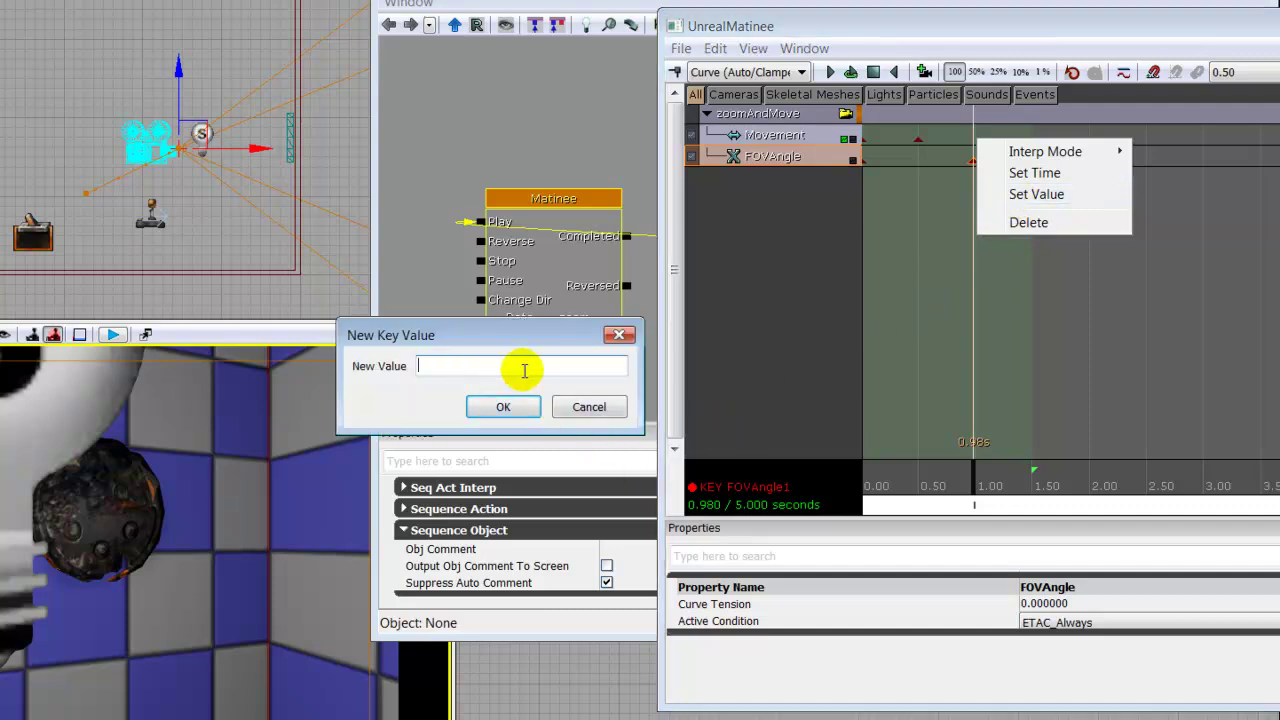
pyautogui.write('8')
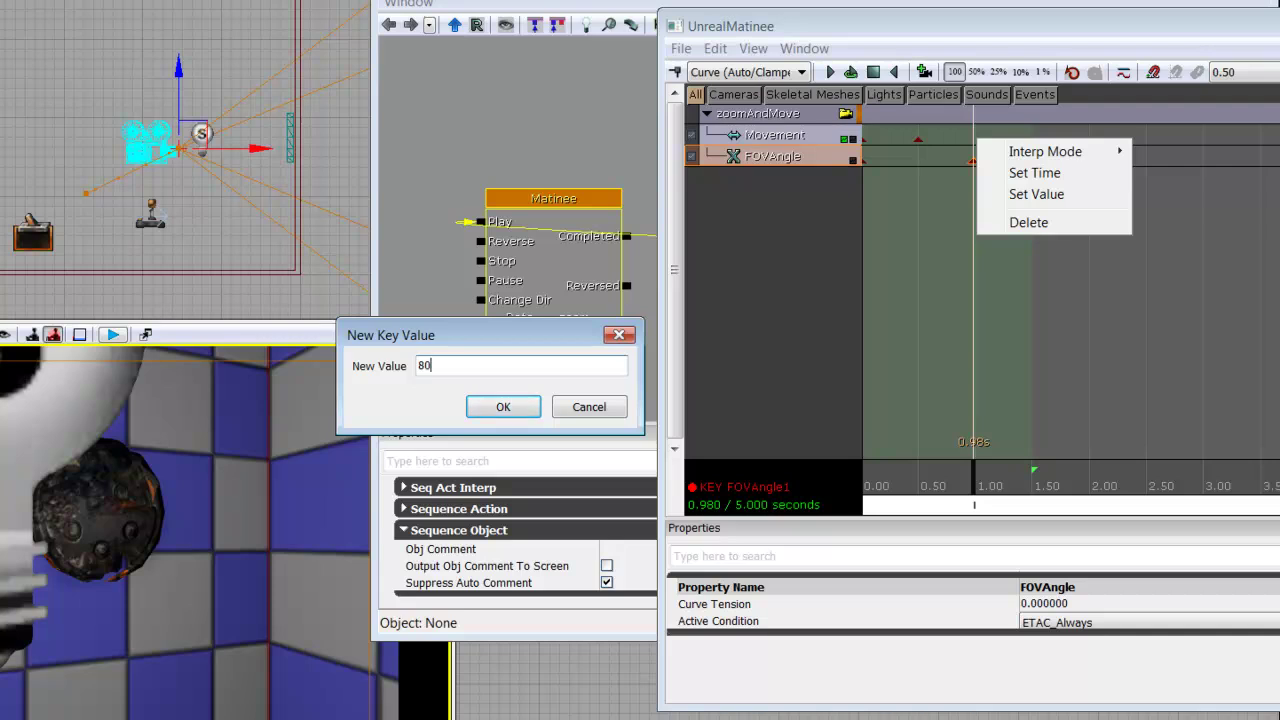
pyautogui.write('0')
pyautogui.press('Return')
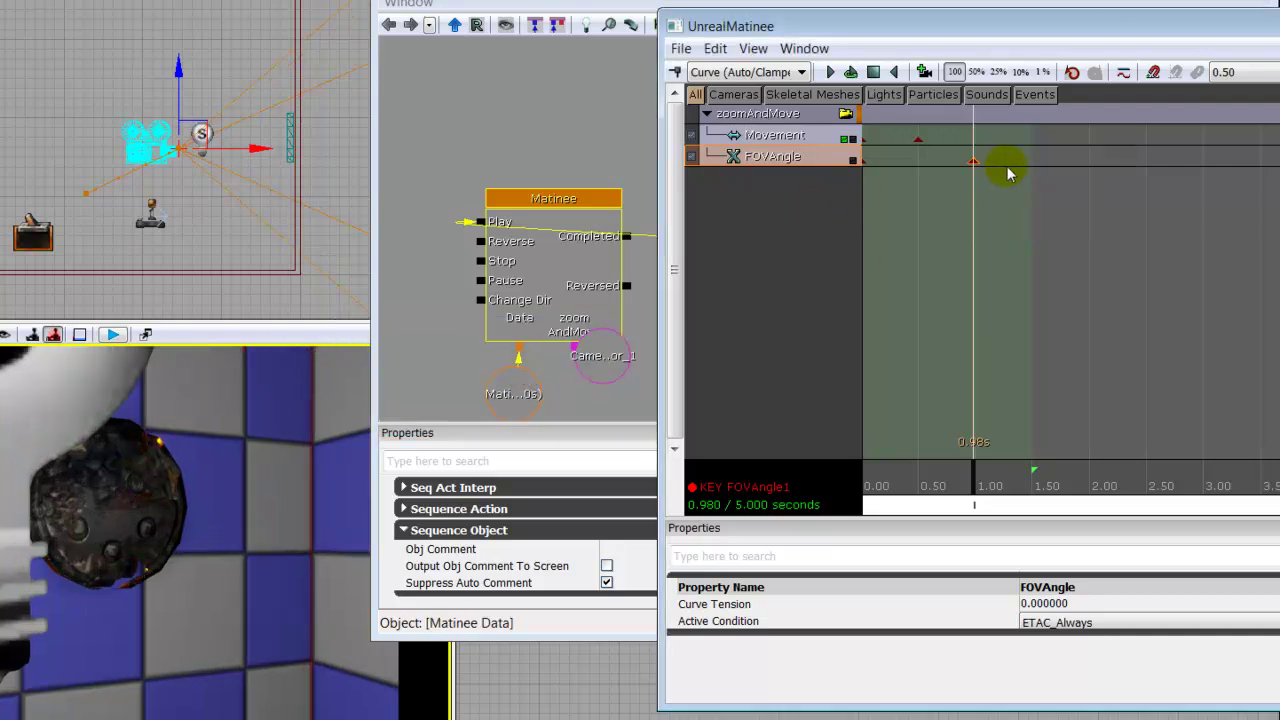
# Change the value of the FOVAngle key at 0.98 seconds to 70
pyautogui.rightClick(973, 161)
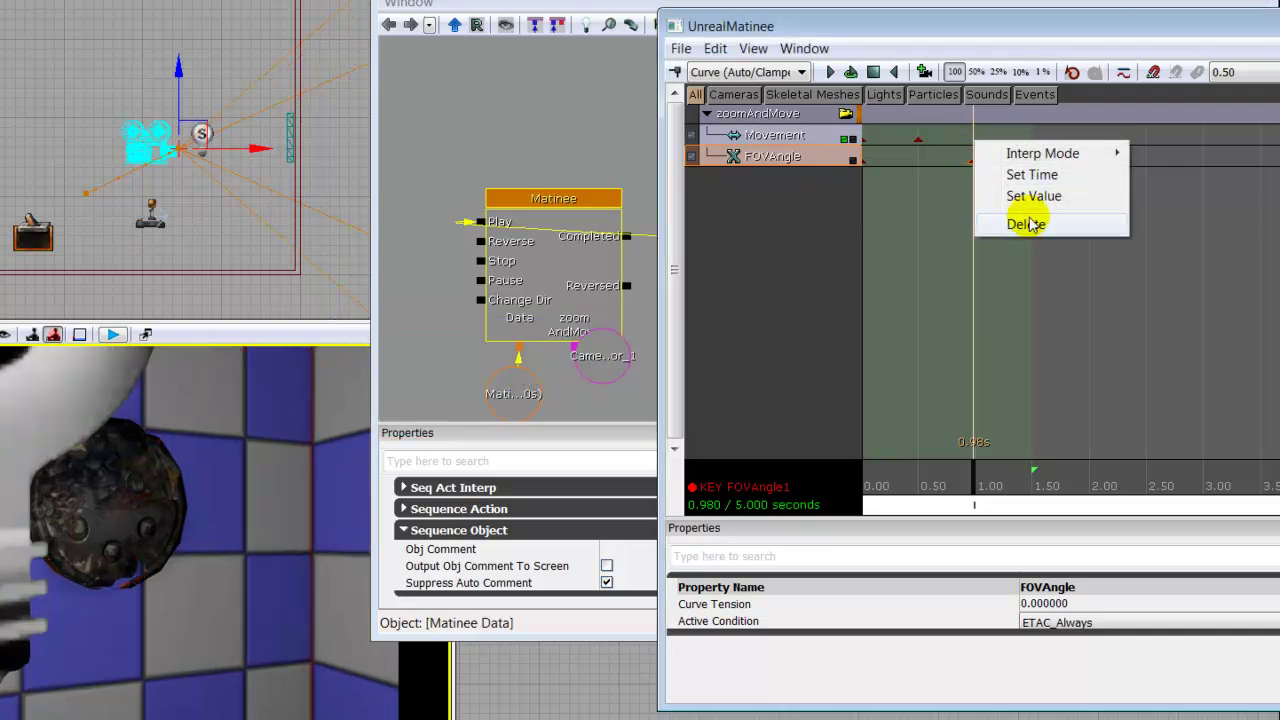
pyautogui.click(1031, 198)
pyautogui.write('7')
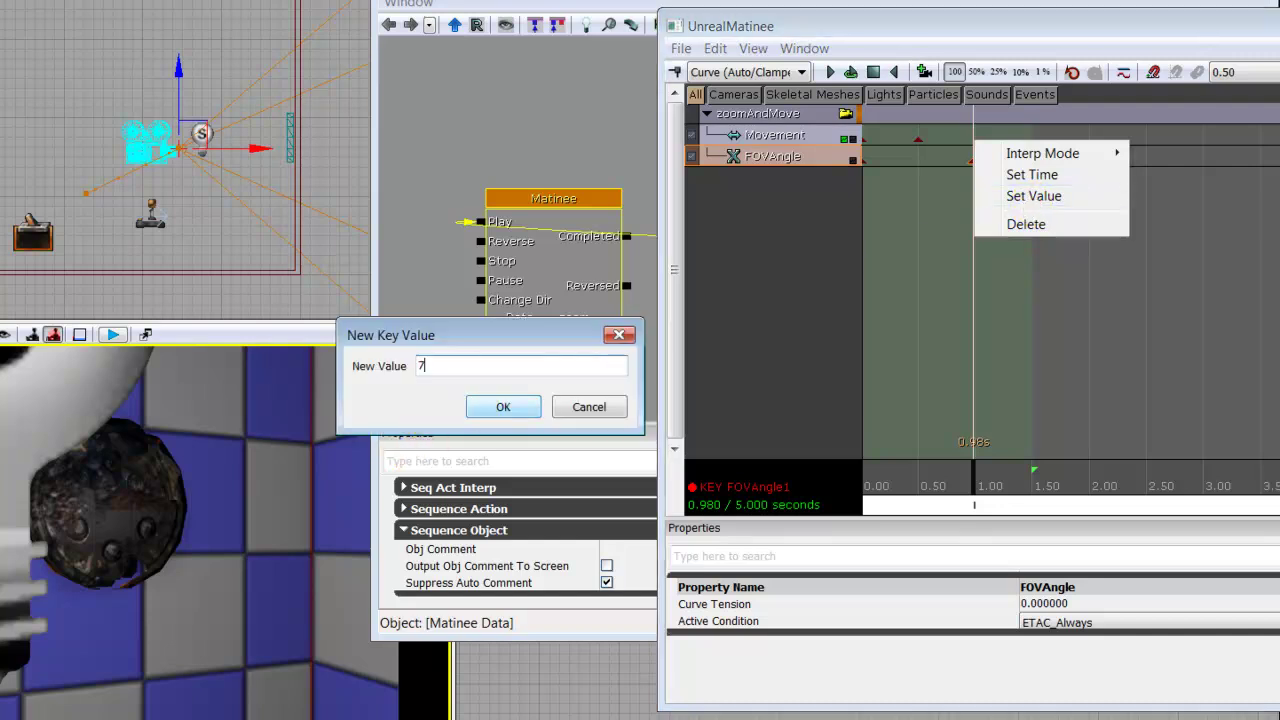
pyautogui.write('0')
pyautogui.click(478, 413)
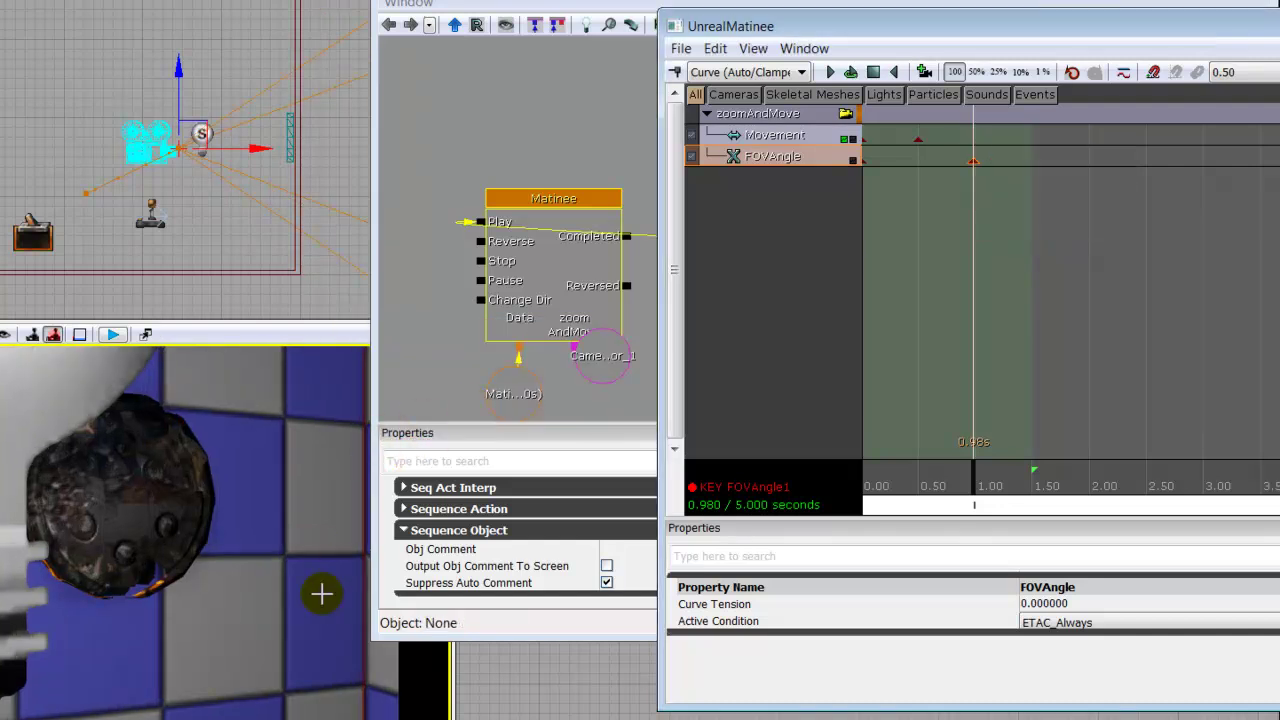
# Add a director group and give its Director track a cut to the zoomAndMove group at 0.00 seconds
pyautogui.moveTo(978, 488); pyautogui.dragTo(824, 522)
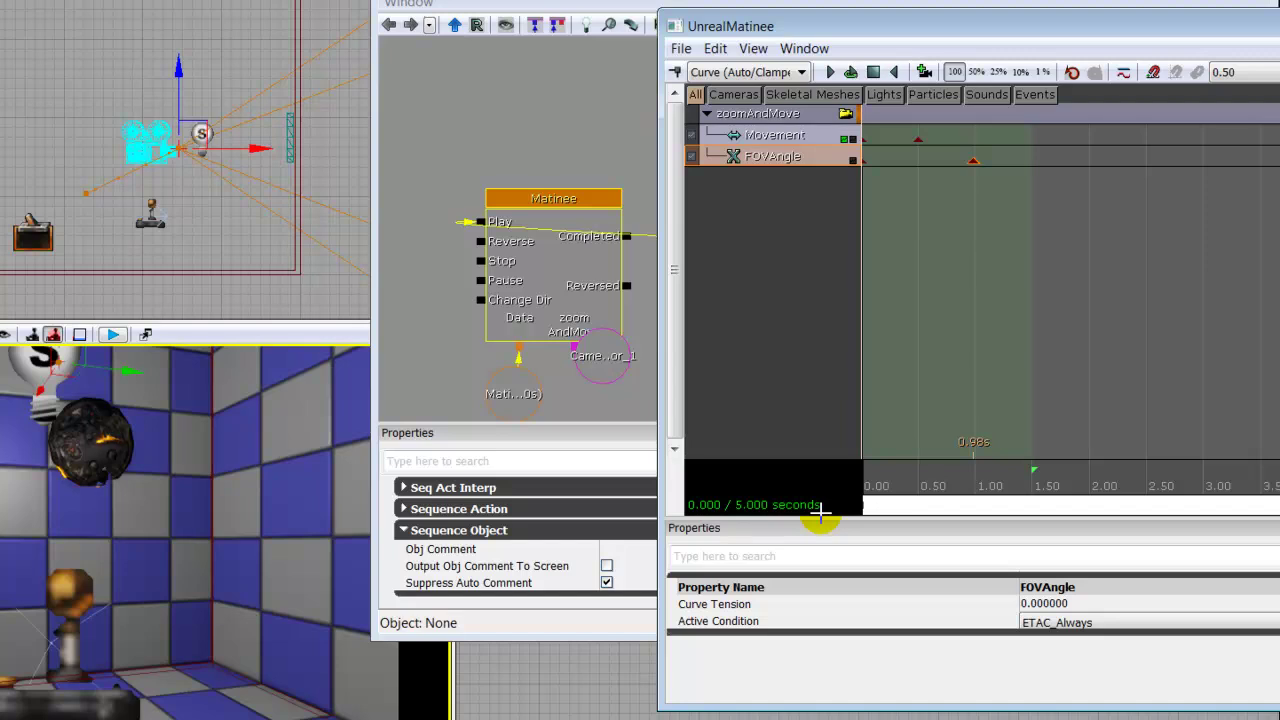
pyautogui.click(793, 328)
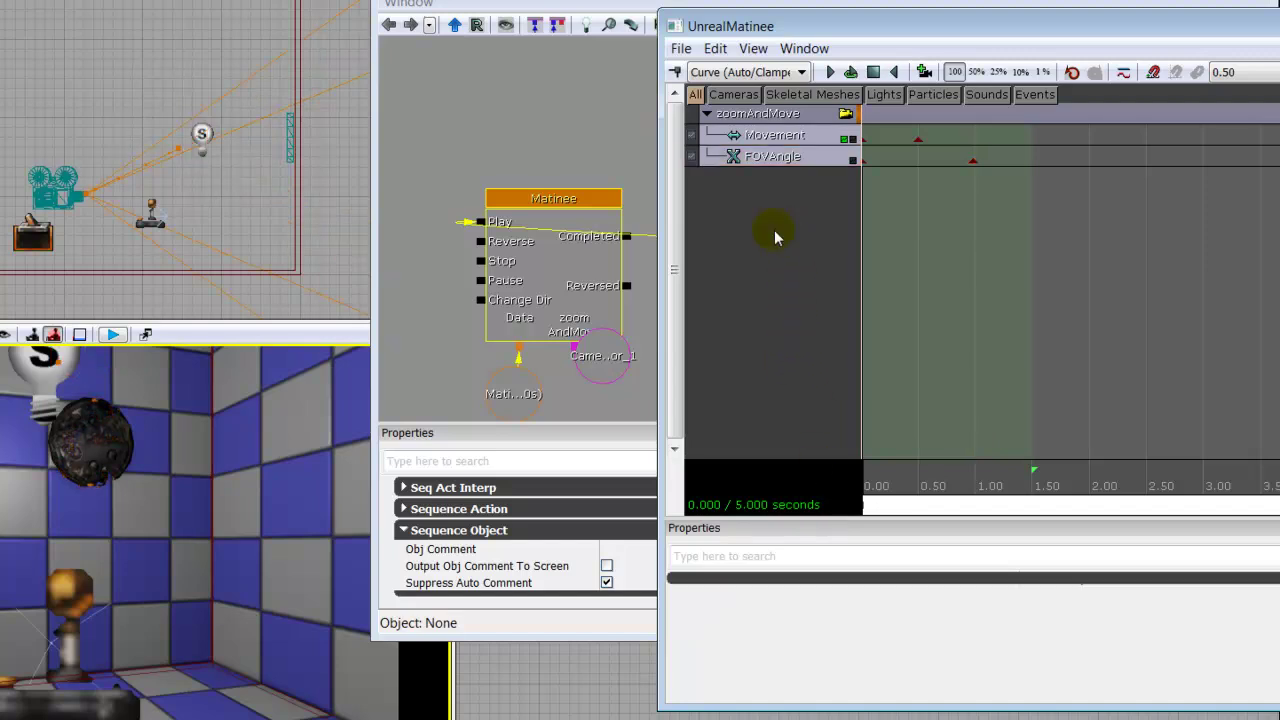
pyautogui.rightClick(776, 234)
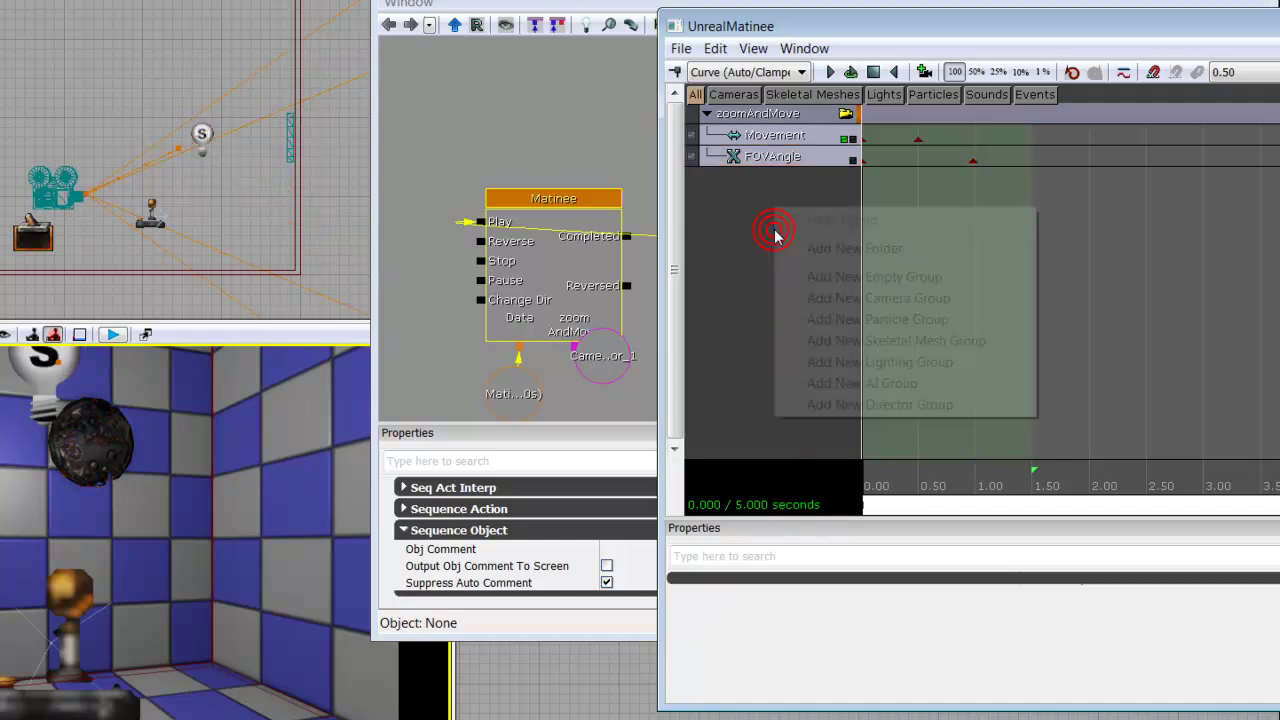
pyautogui.click(818, 406)
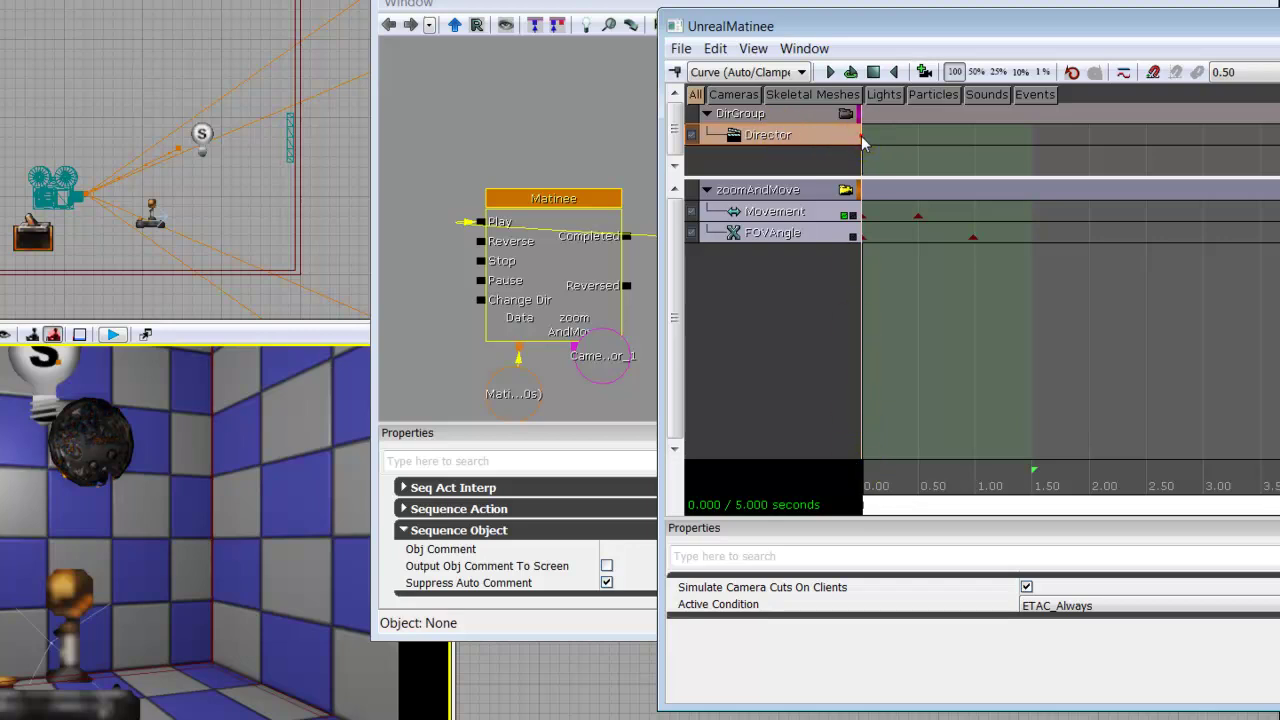
pyautogui.press('Return')
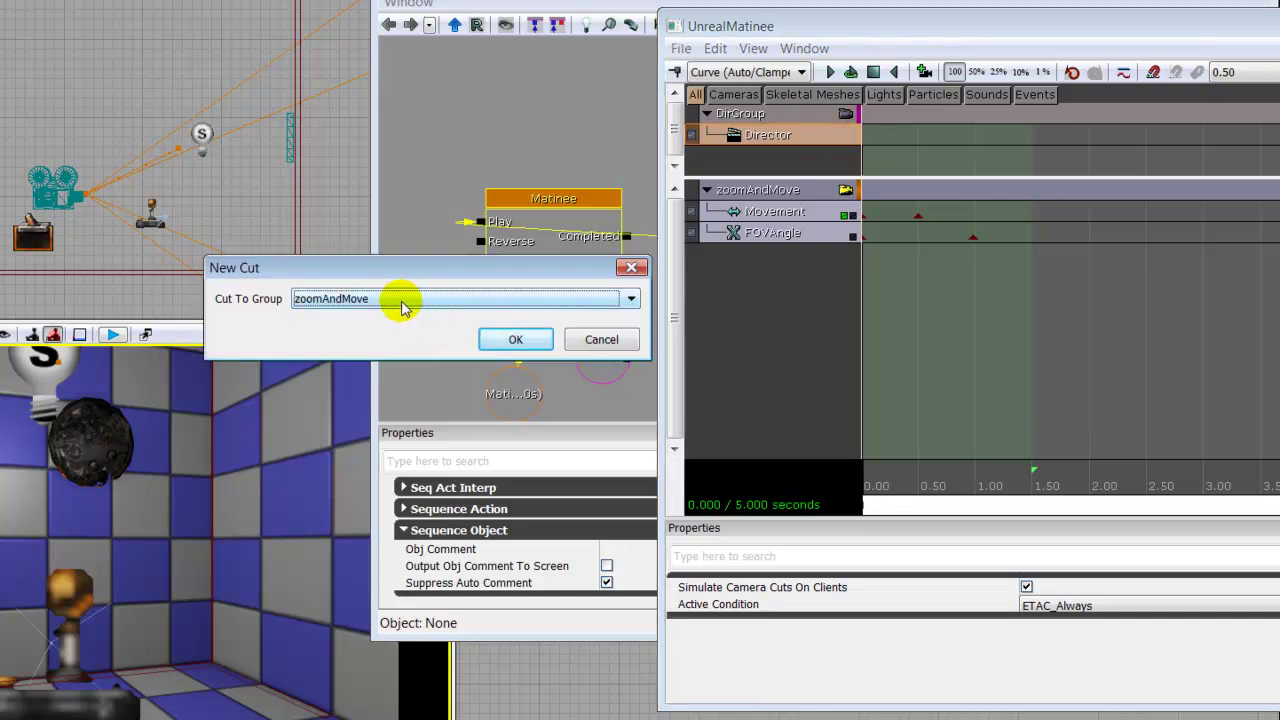
pyautogui.click(516, 339)
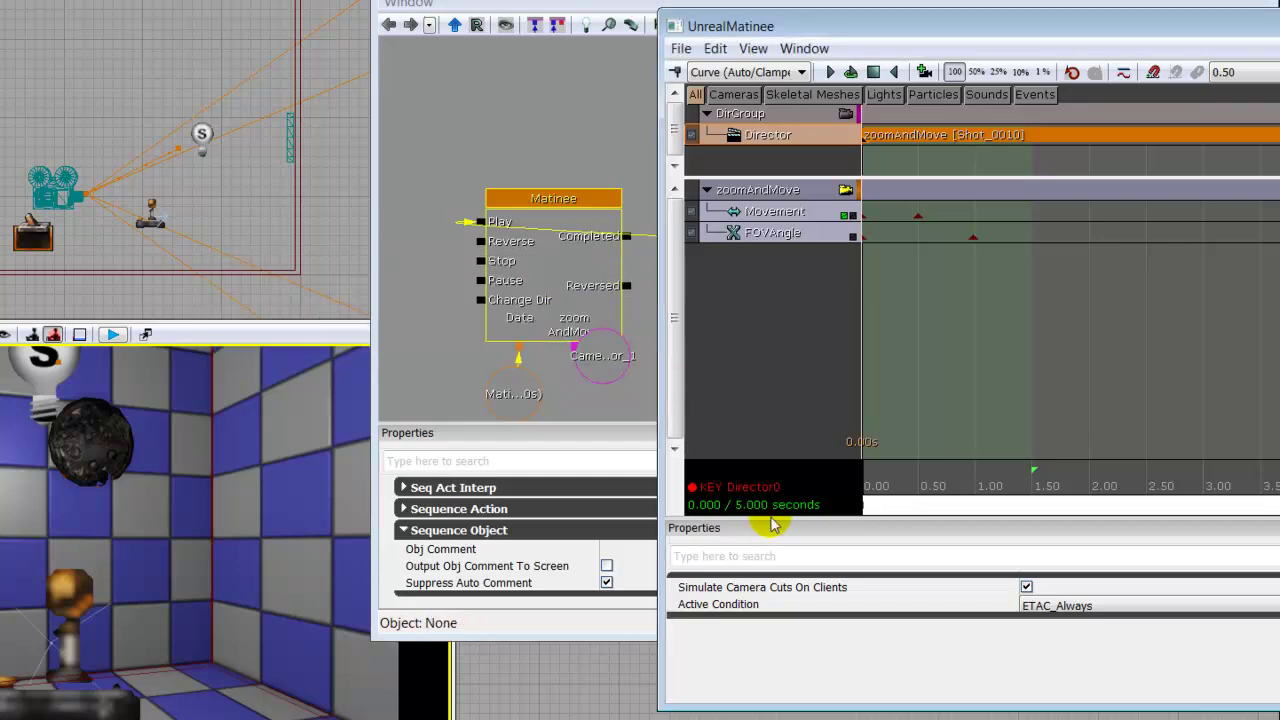
# Return the Matinee timeline to its start and close the Matinee and Kismet windows
pyautogui.moveTo(860, 497); pyautogui.dragTo(749, 523)
pyautogui.moveTo(822, 5); pyautogui.dragTo(530, 53)
pyautogui.click(1124, 76)
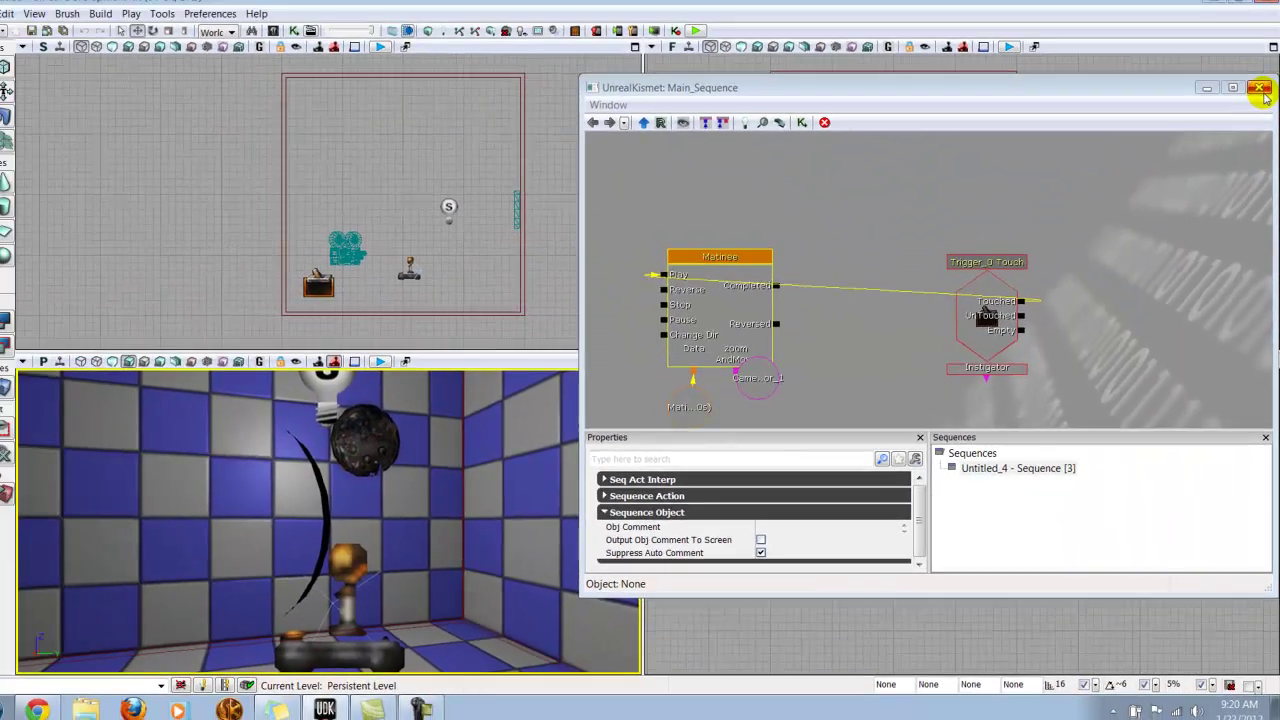
pyautogui.click(1261, 88)
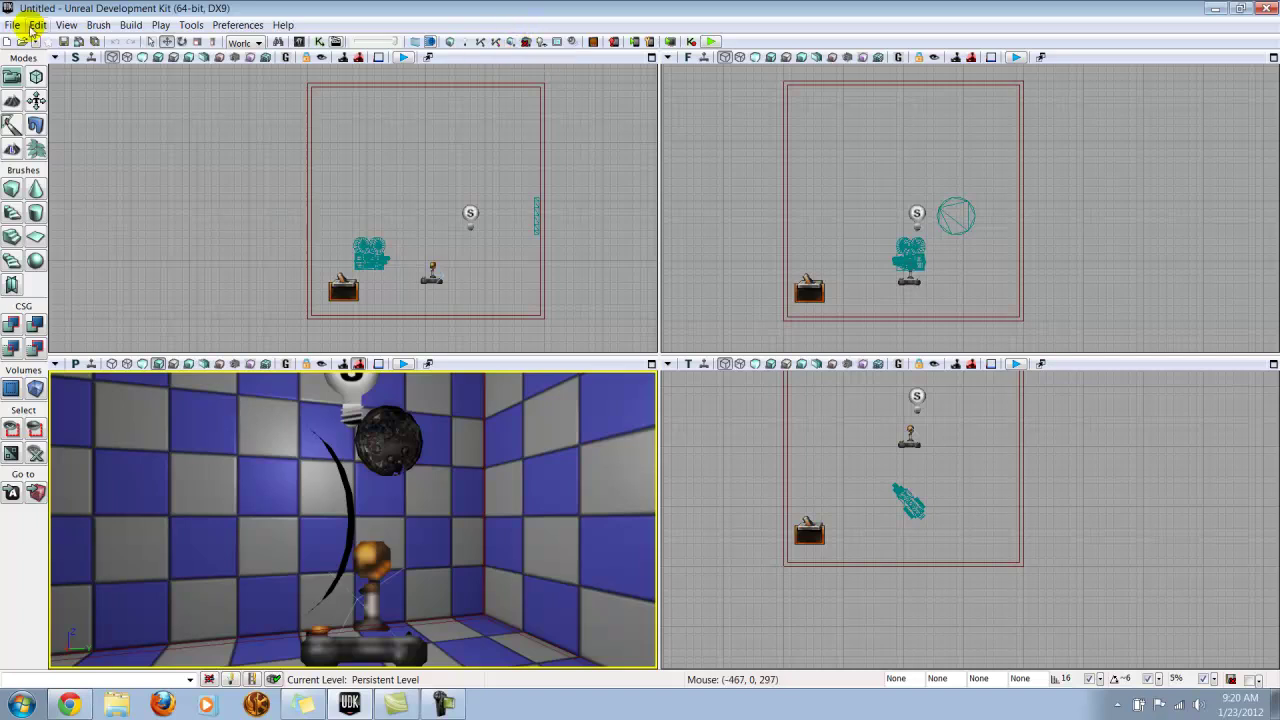
# Try to save the level in the TGP_2 folder as Matinee_Tutorial_Level_cameraMove
pyautogui.click(13, 27)
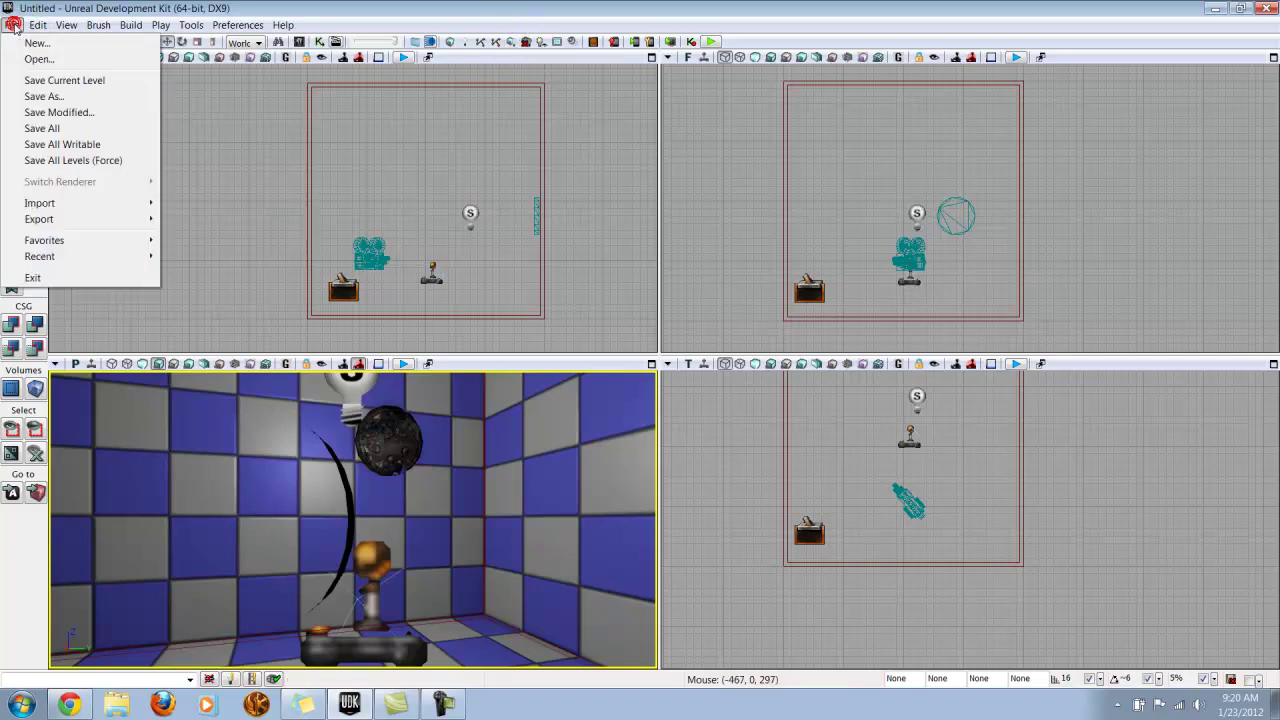
pyautogui.click(28, 94)
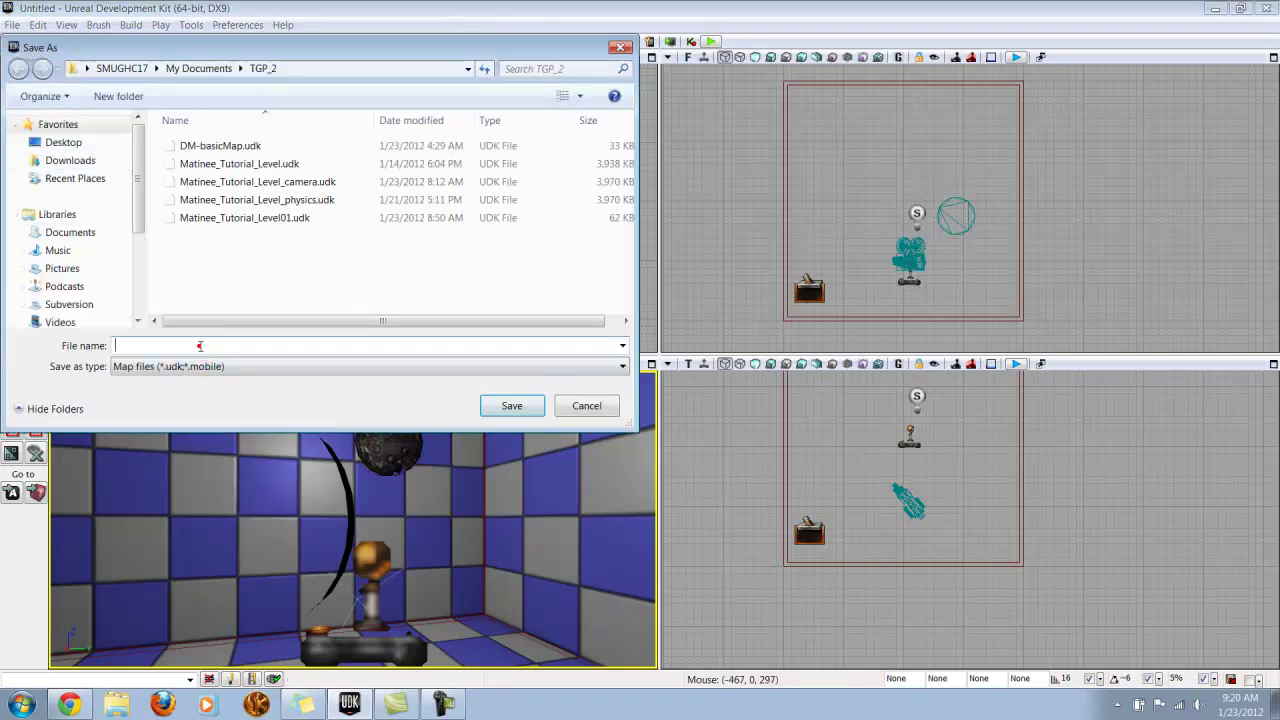
pyautogui.click(200, 345)
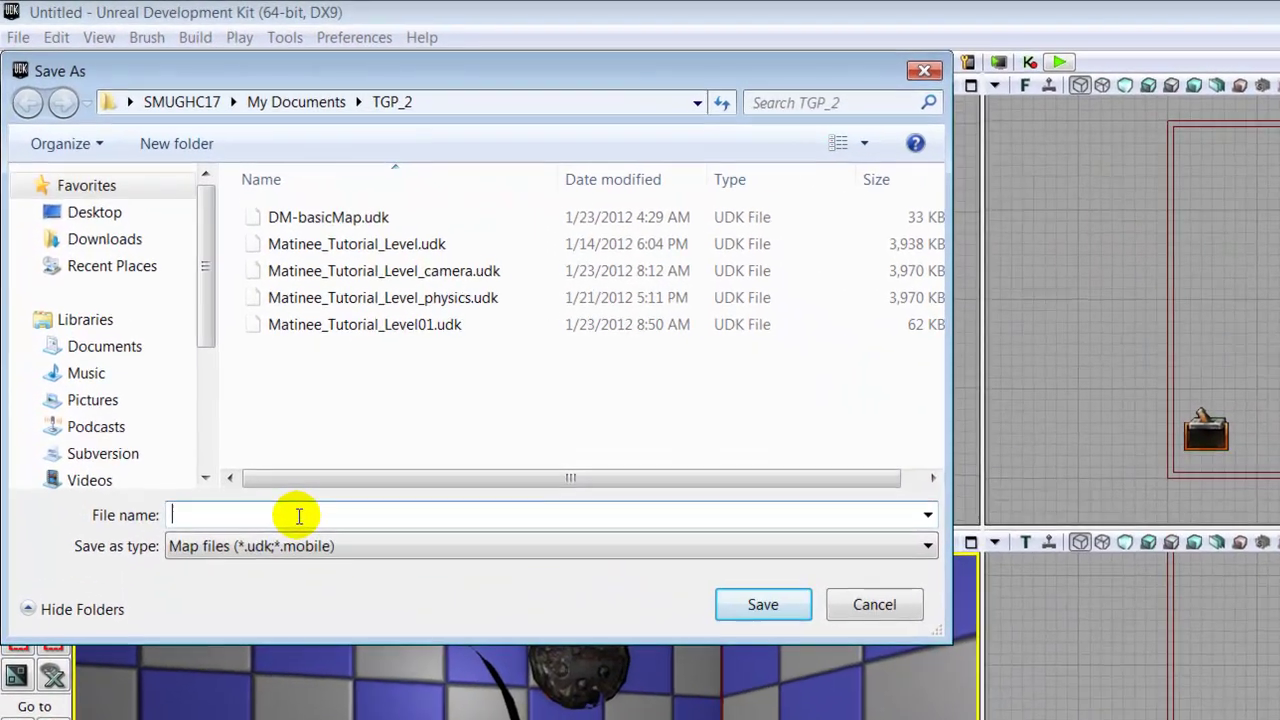
pyautogui.write('Matin')
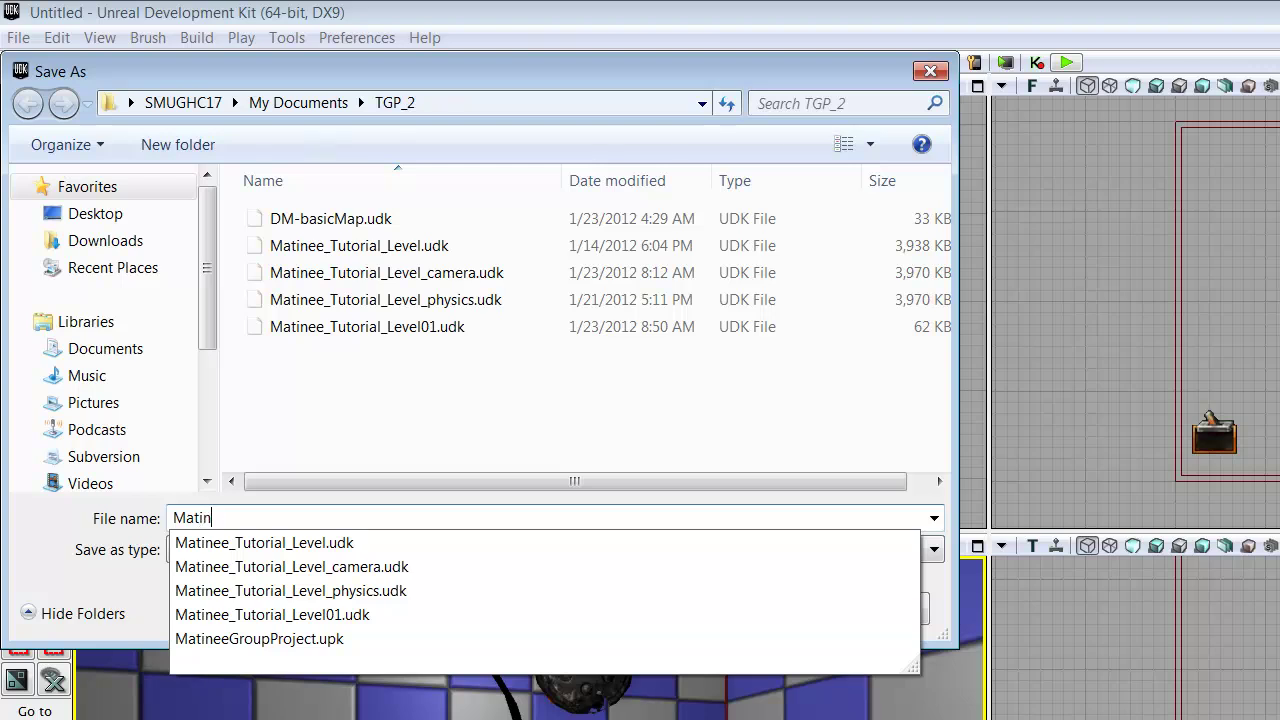
pyautogui.write('ee_Tutorial_Level')
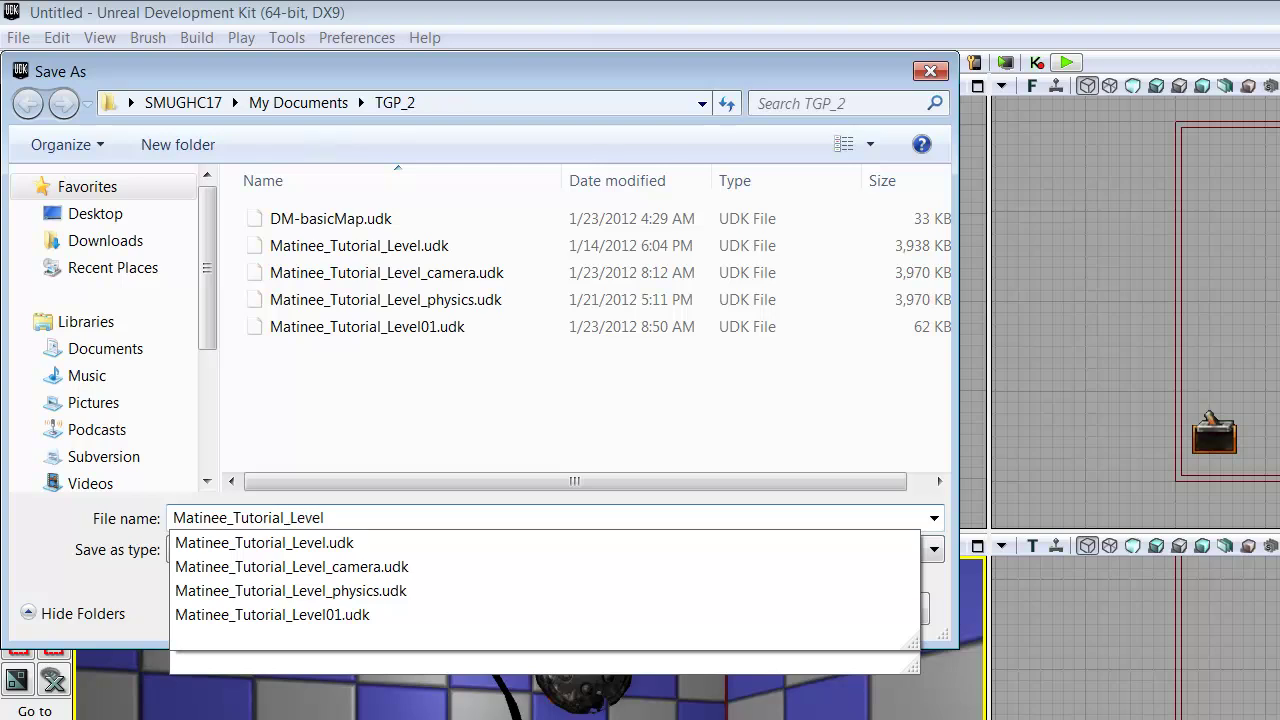
pyautogui.write('_camer')
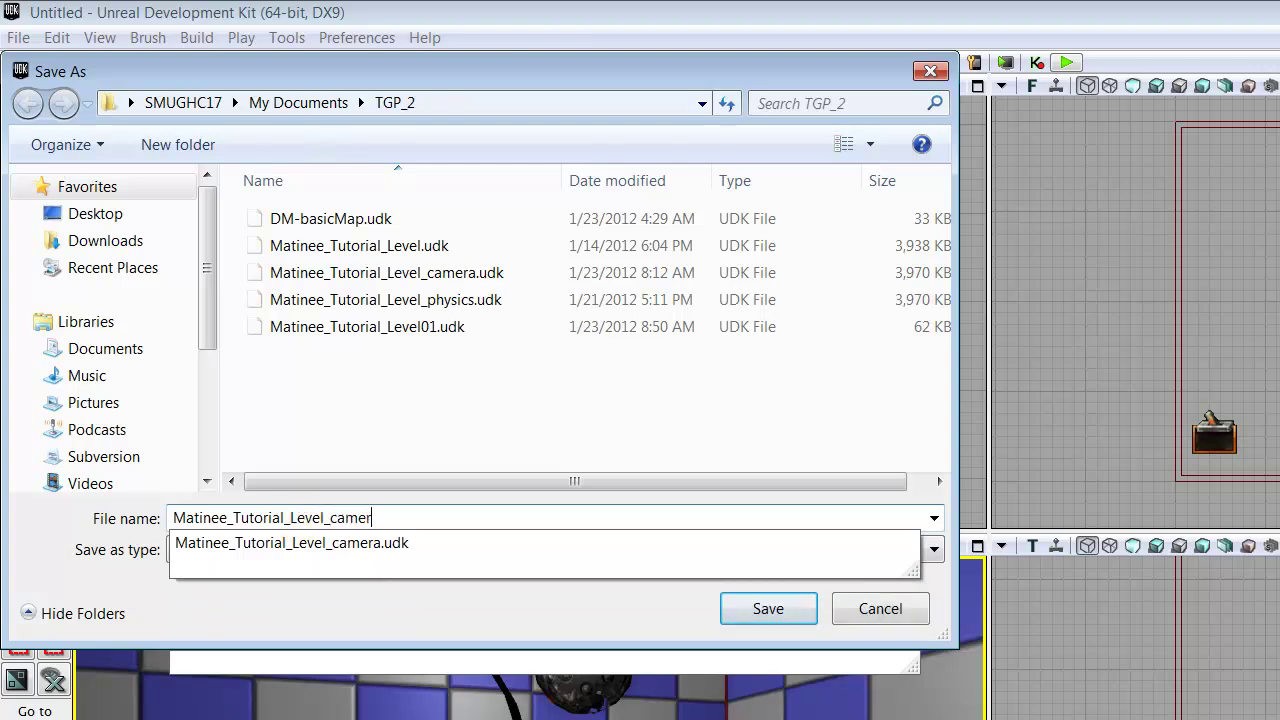
pyautogui.write('aMove')
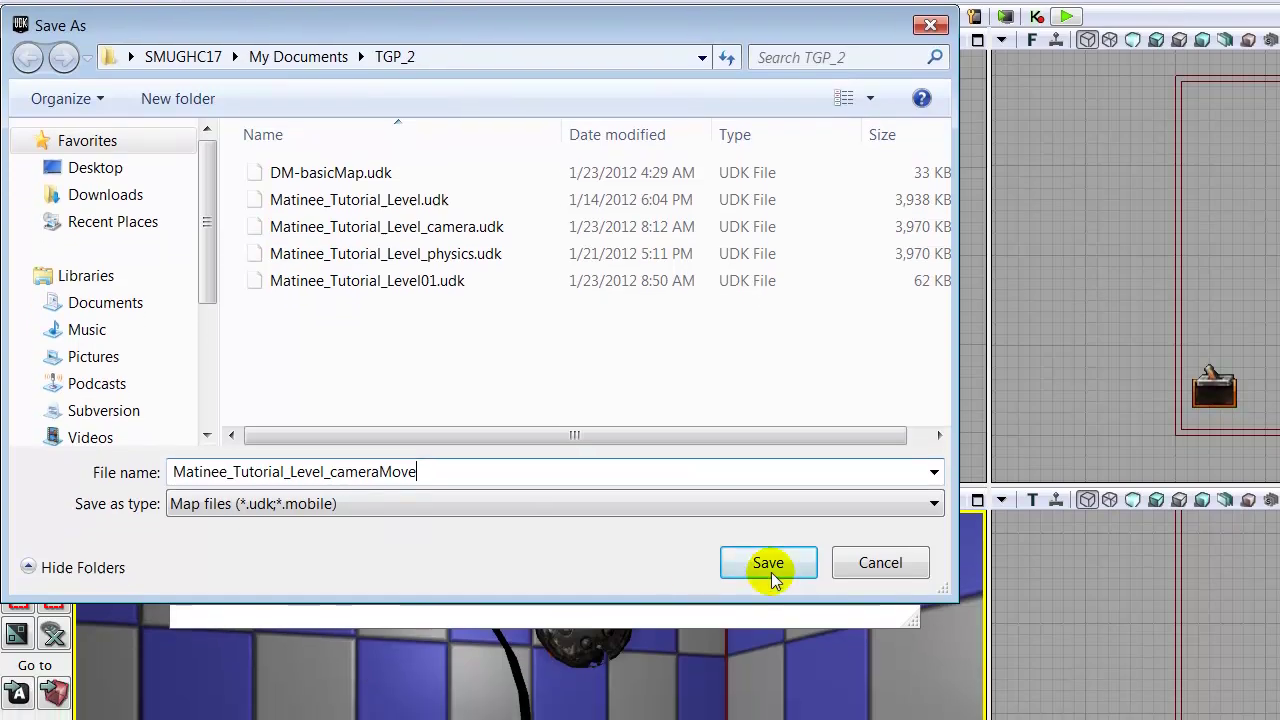
pyautogui.click(780, 612)
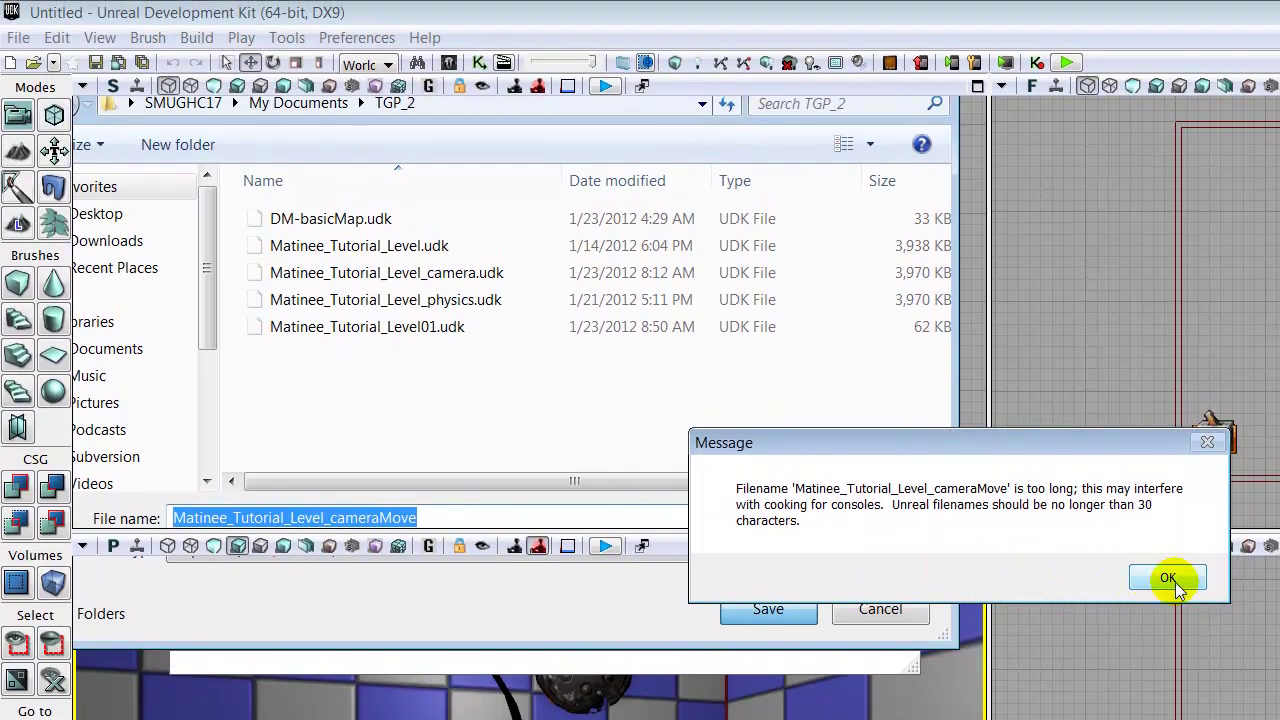
pyautogui.click(1168, 578)
# Save the level in the TGP_2 folder as Matinee_Tutorial_Level_camera.udk, replacing the existing file
pyautogui.click(479, 520)
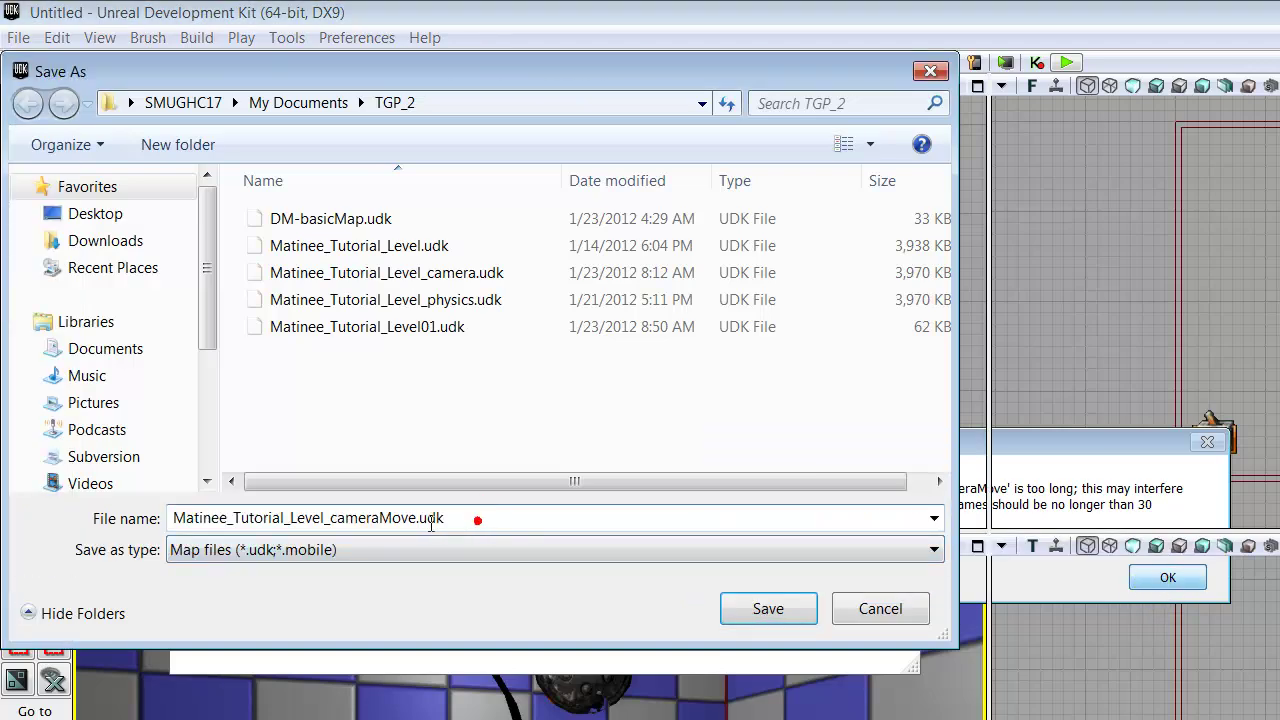
pyautogui.click(415, 518)
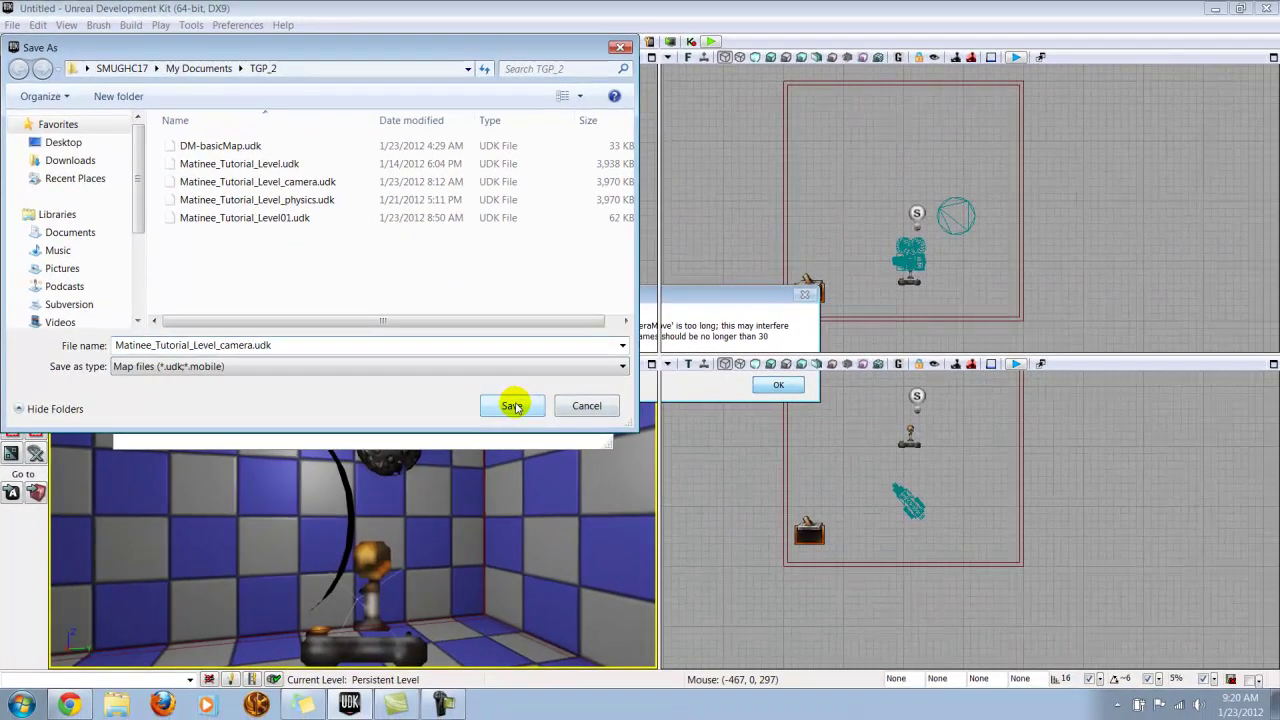
pyautogui.click(768, 608)
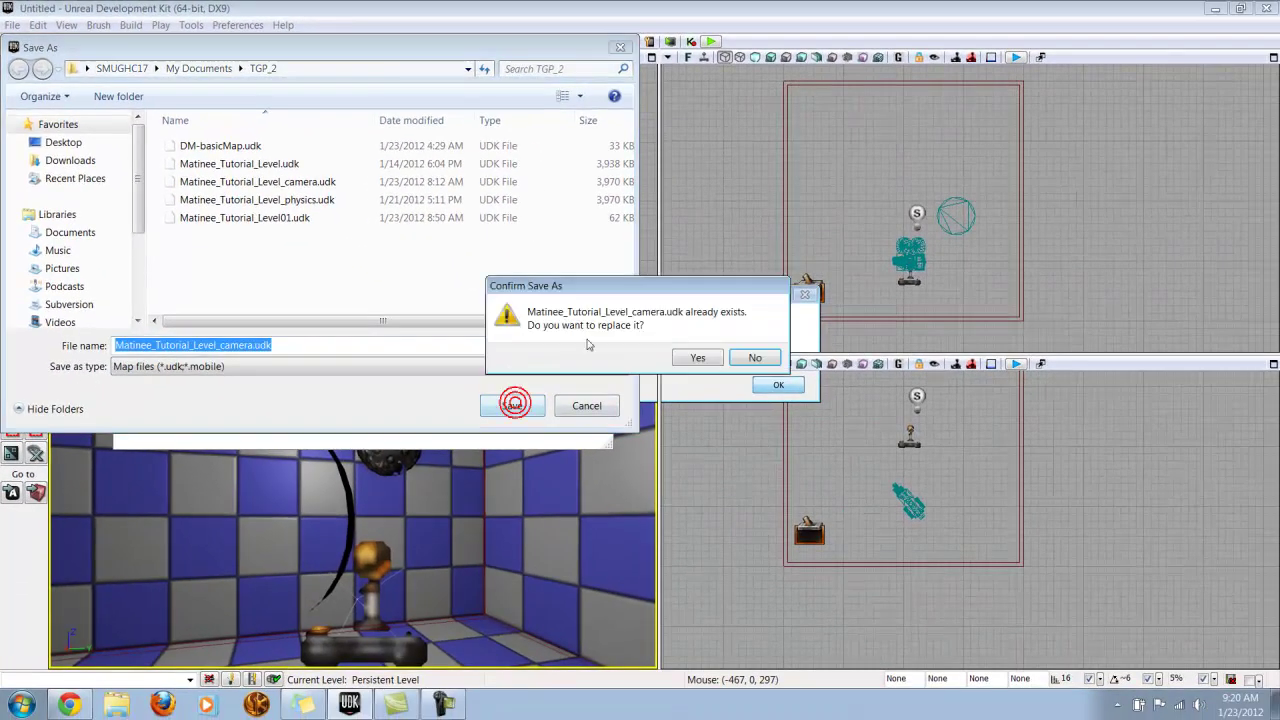
pyautogui.click(694, 358)
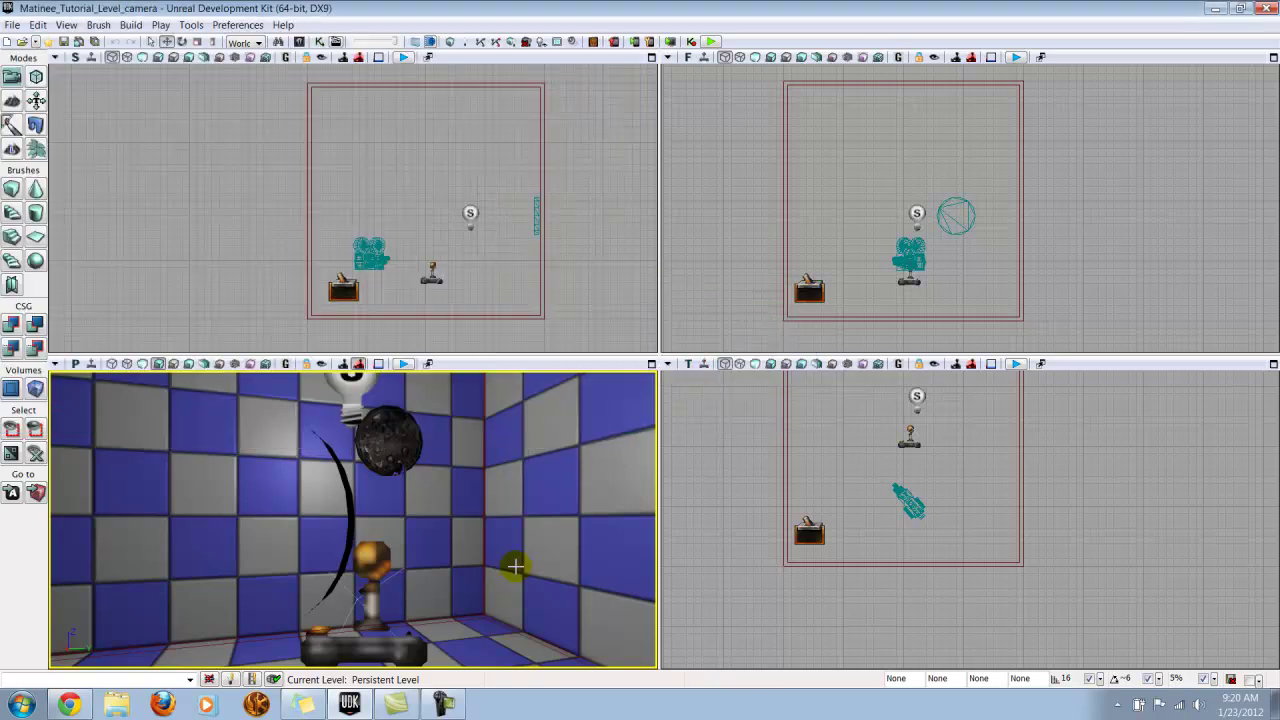
# Rebuild and save the level, accept the external package references, and test the level in the editor preview
pyautogui.click(513, 44)
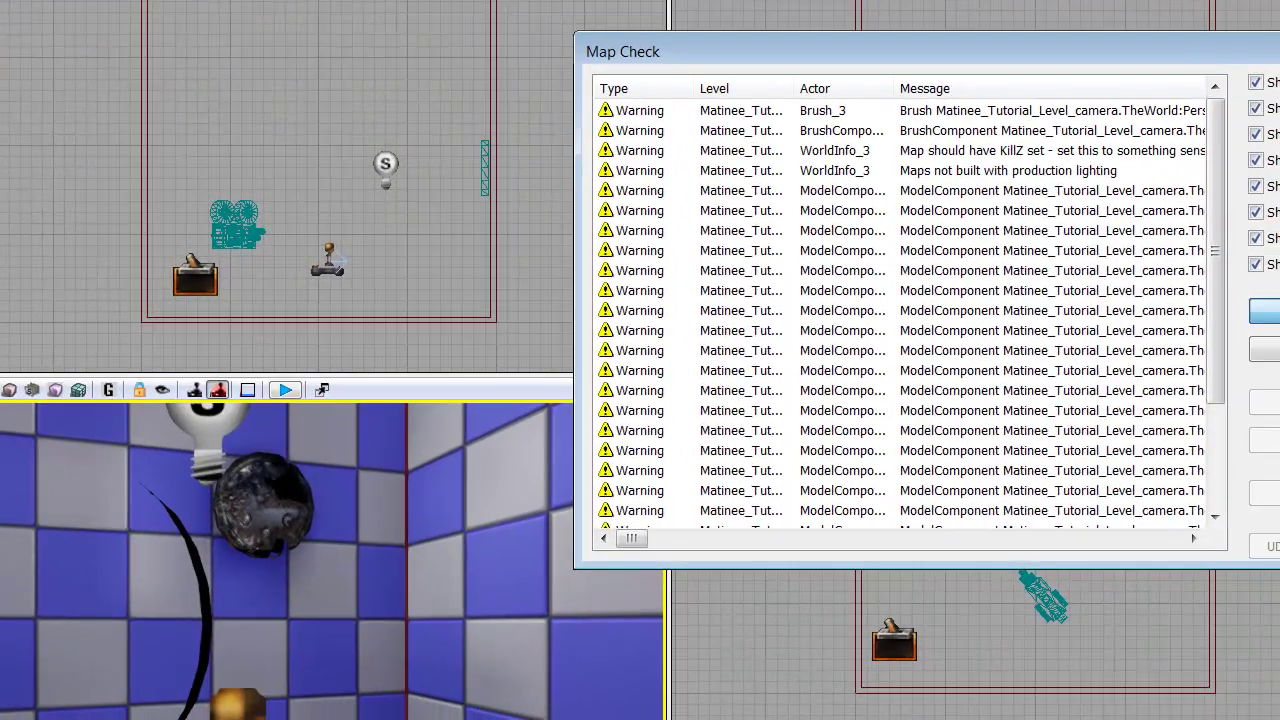
pyautogui.click(1262, 311)
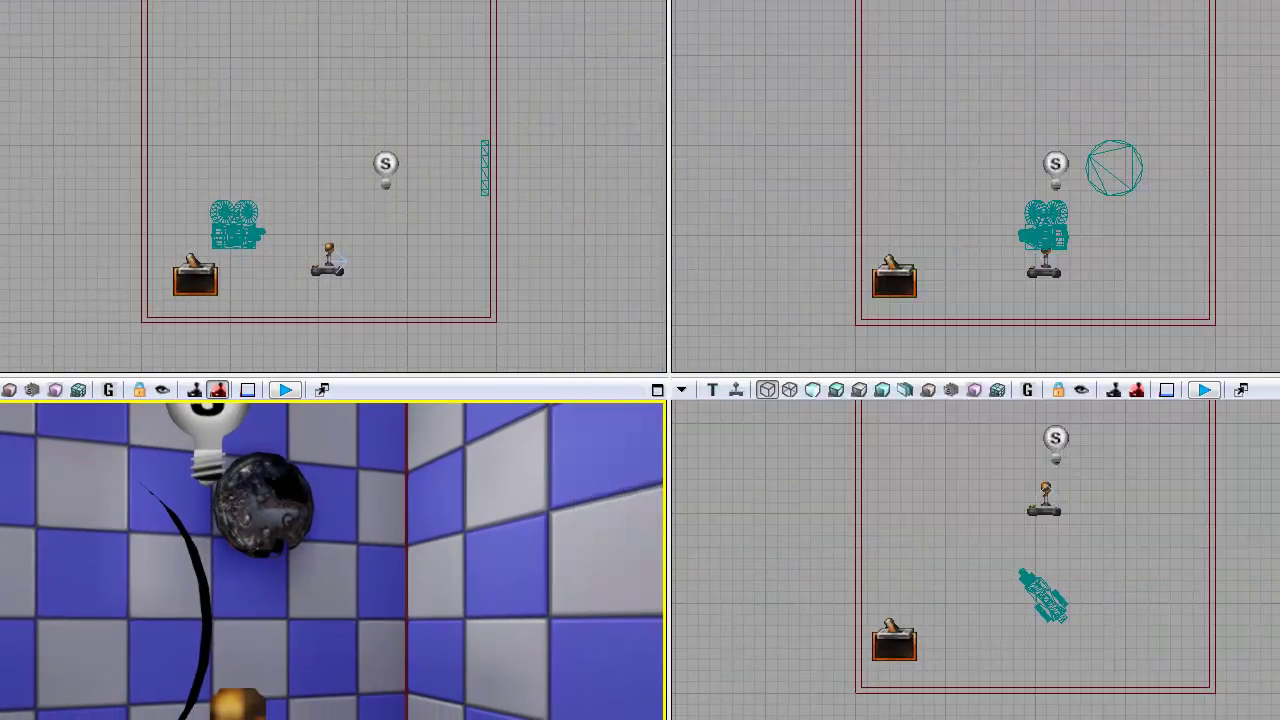
pyautogui.hotkey('ctrl', 's')
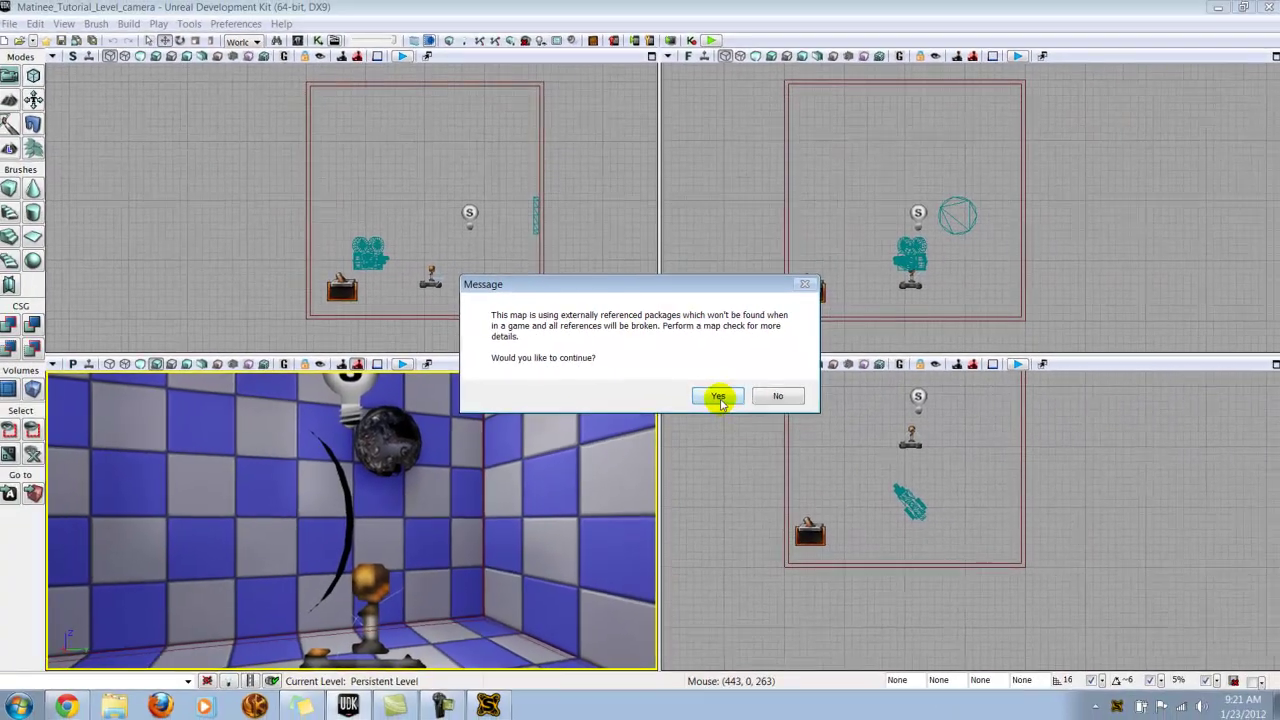
pyautogui.click(757, 437)
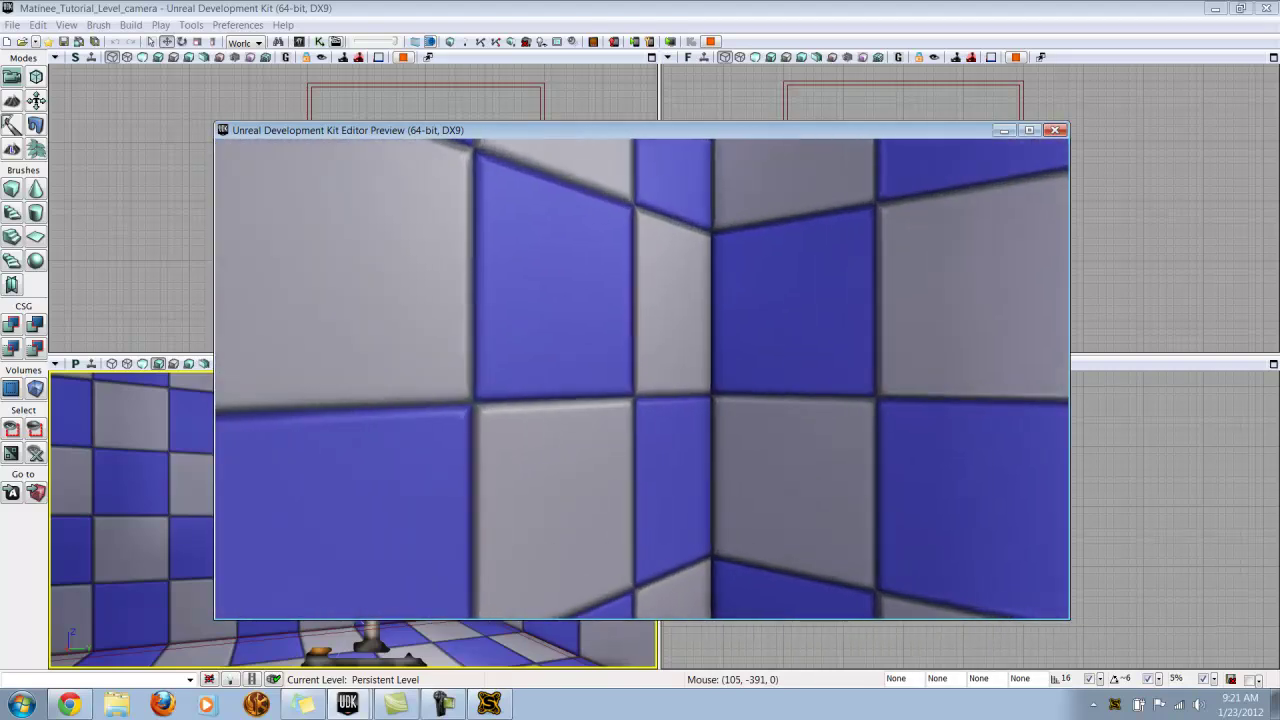
pyautogui.press('Escape')
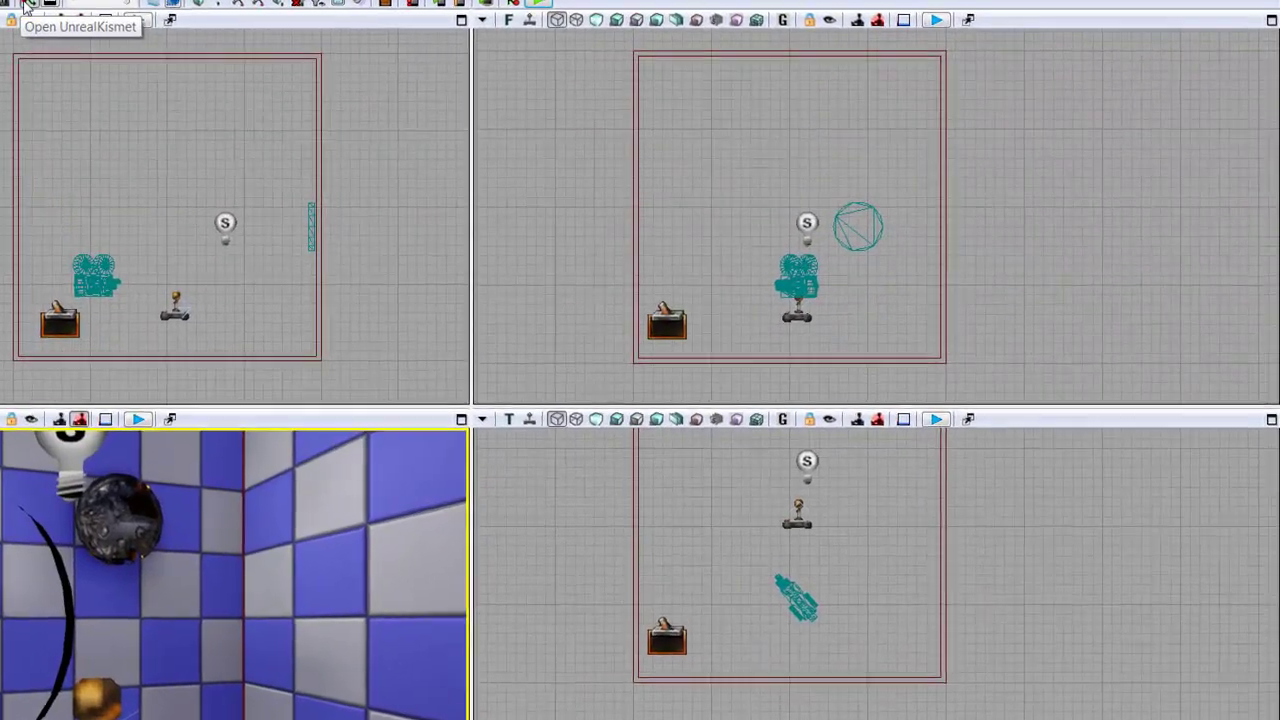
# In the Matinee, re-aim the camera of the zoomAndMove group's Movement key at 0.00 seconds toward the dark sphere
pyautogui.click(336, 41)
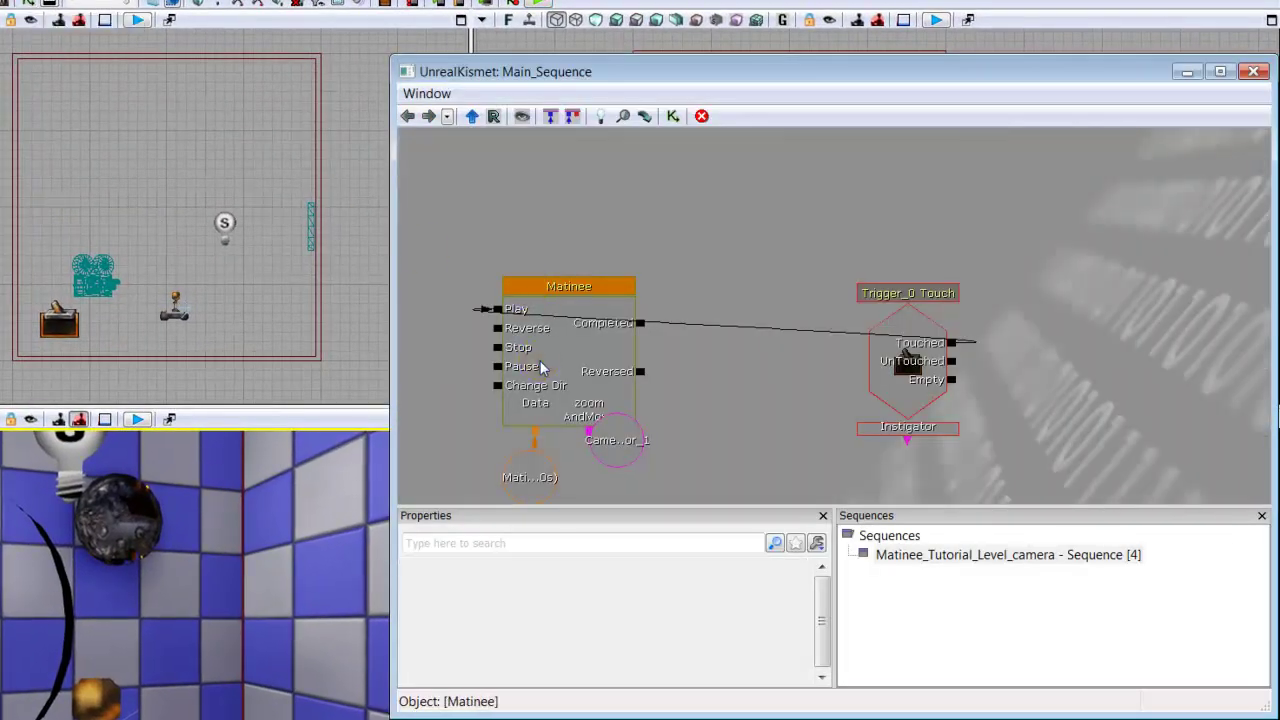
pyautogui.doubleClick(537, 362)
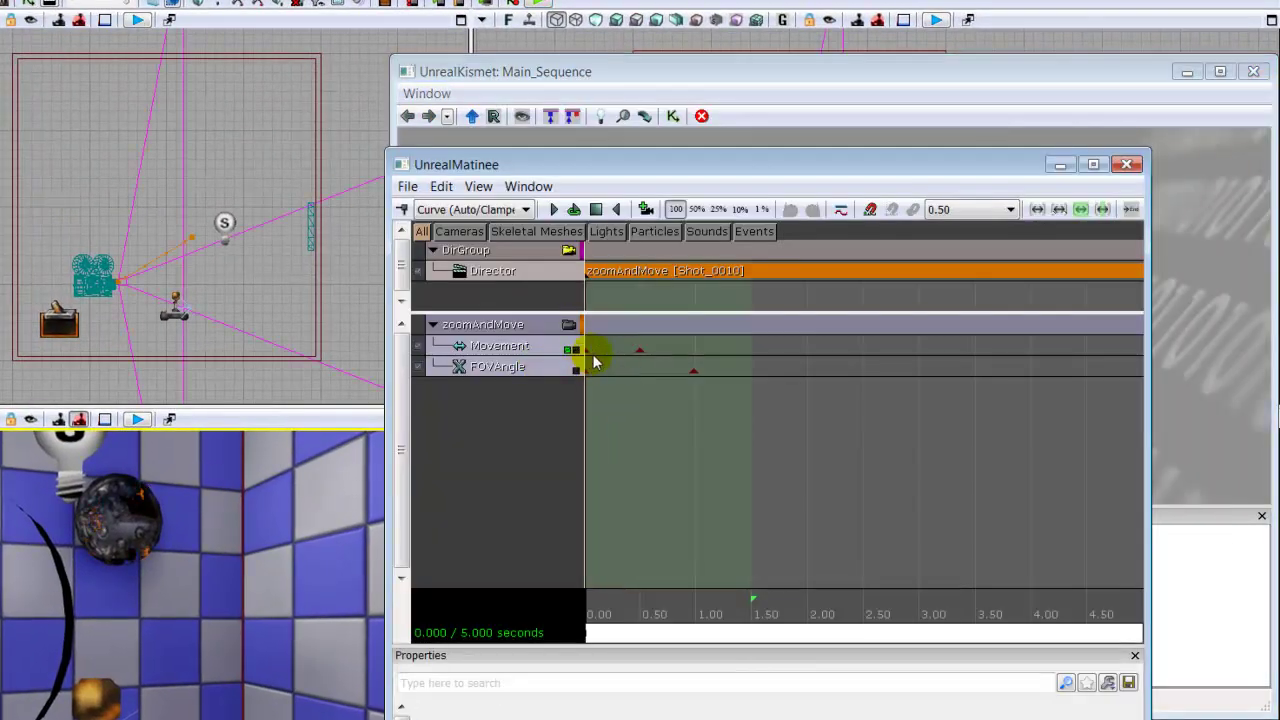
pyautogui.click(588, 348)
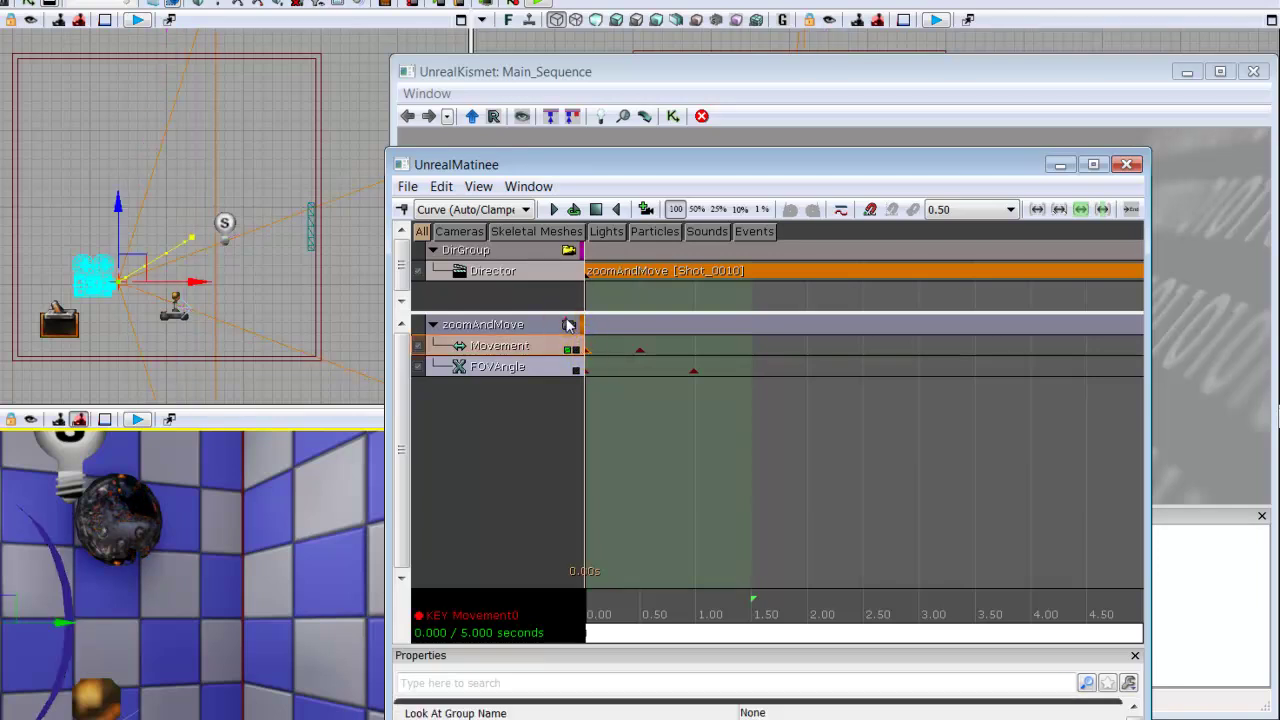
pyautogui.click(568, 324)
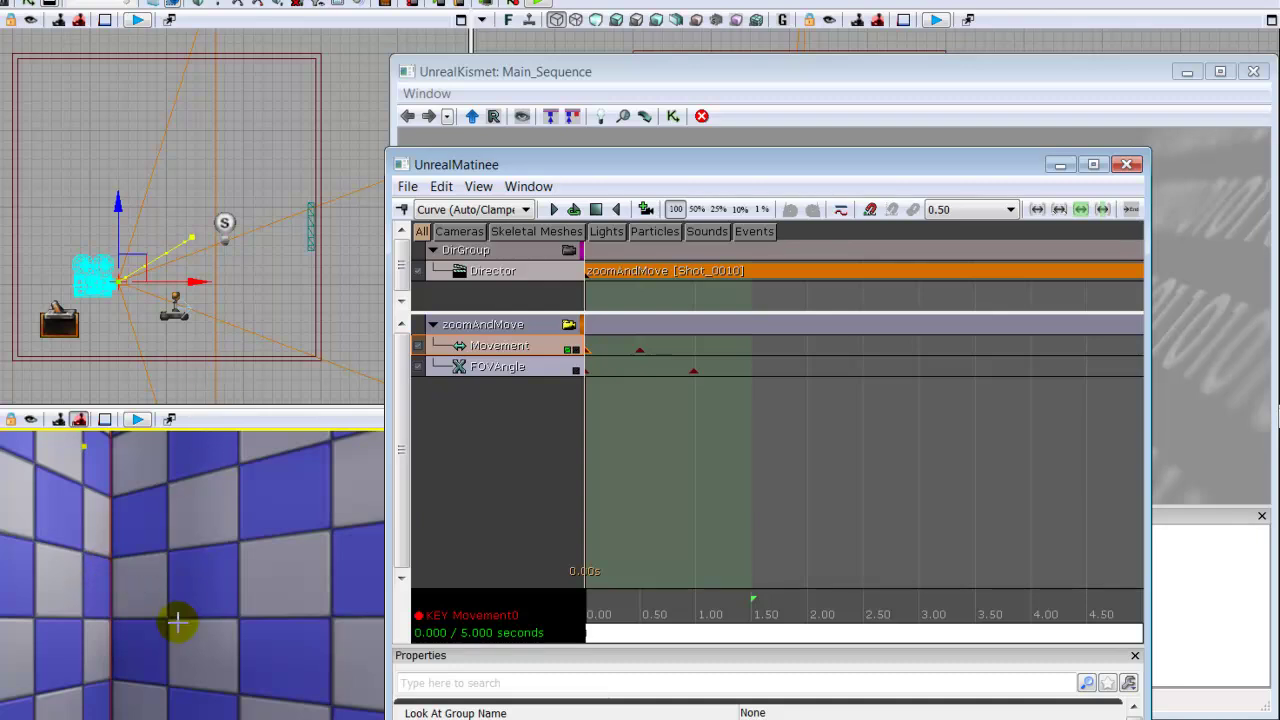
pyautogui.moveTo(161, 623); pyautogui.dragTo(284, 650)
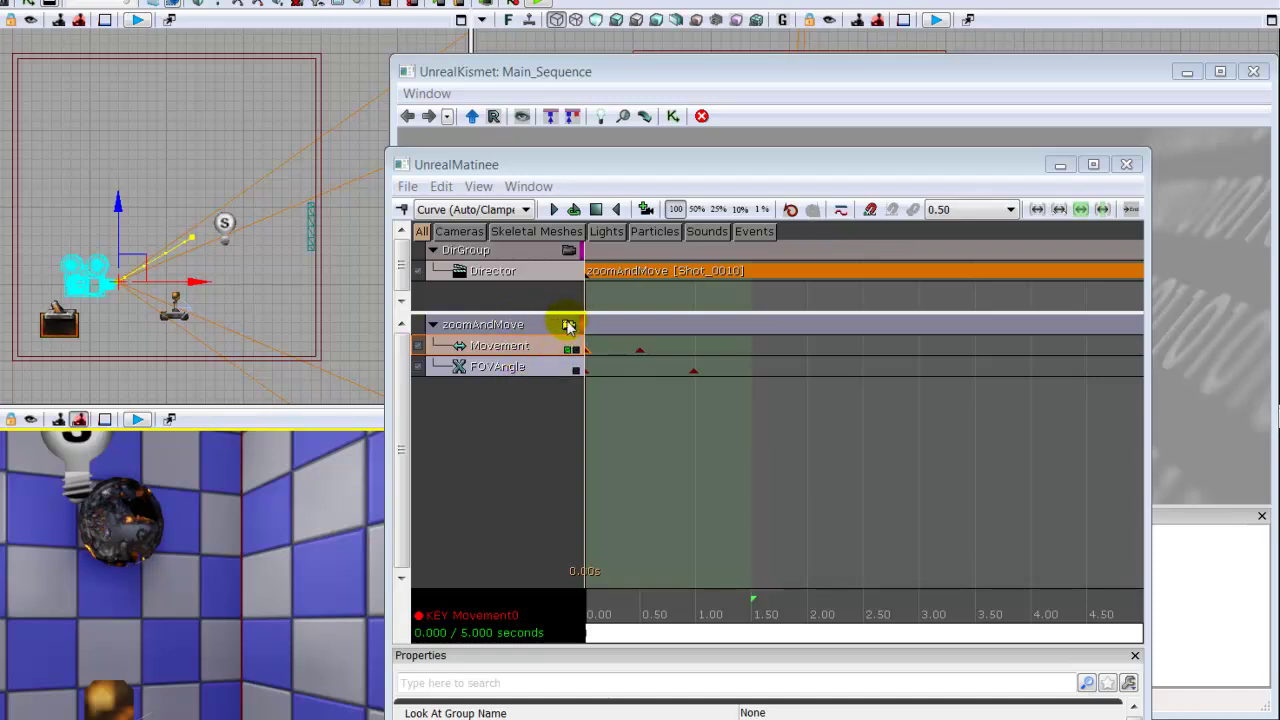
pyautogui.click(567, 326)
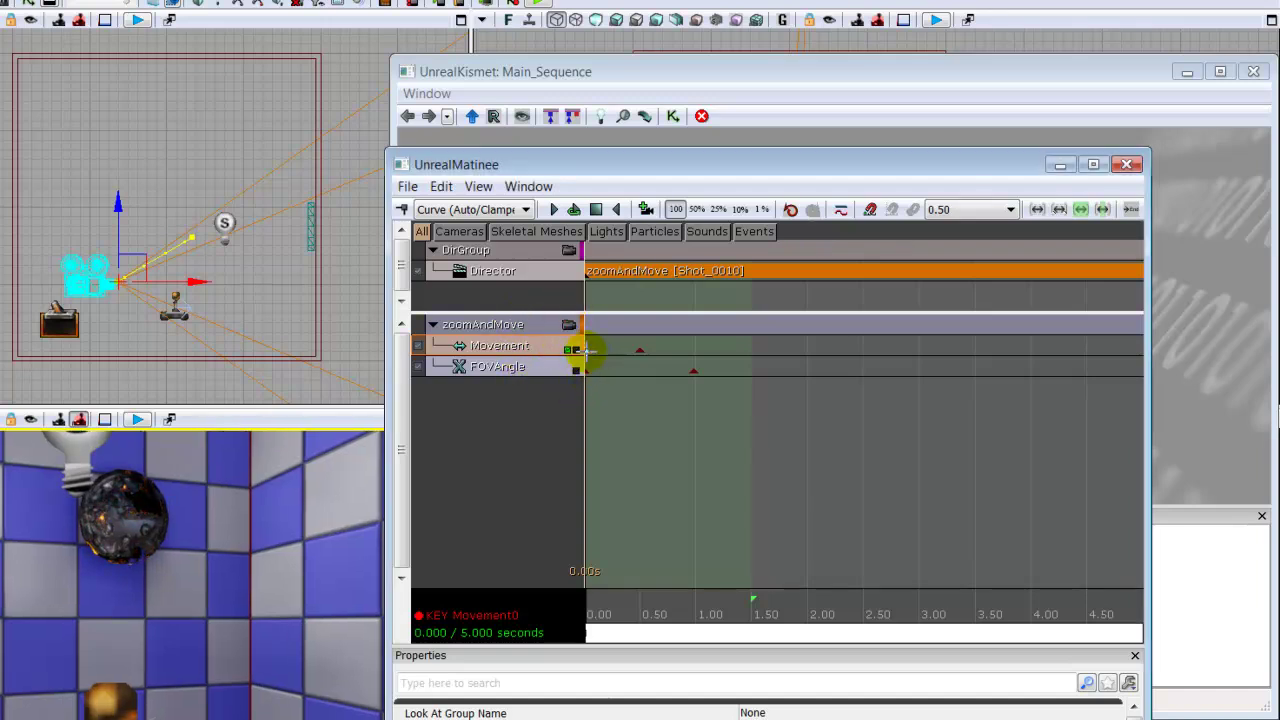
pyautogui.click(587, 349)
pyautogui.click(569, 324)
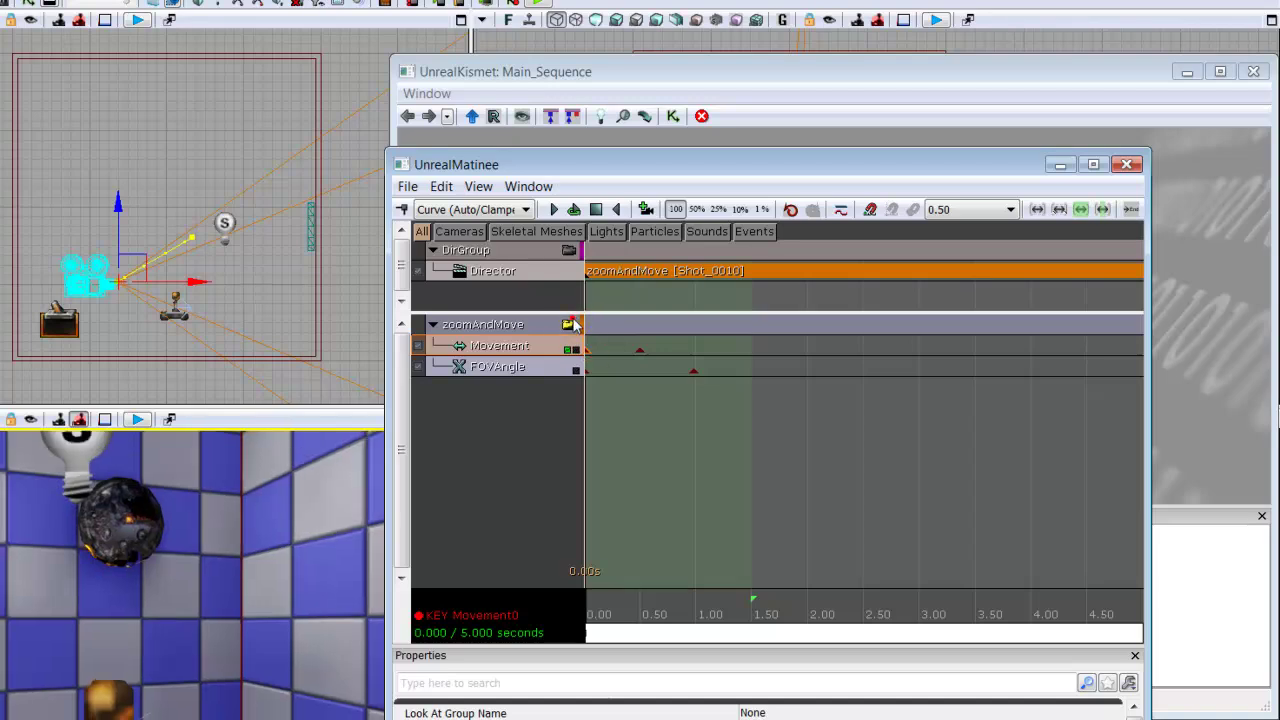
# Close the Matinee and Kismet windows
pyautogui.click(1136, 163)
pyautogui.moveTo(1066, 72); pyautogui.dragTo(886, 118)
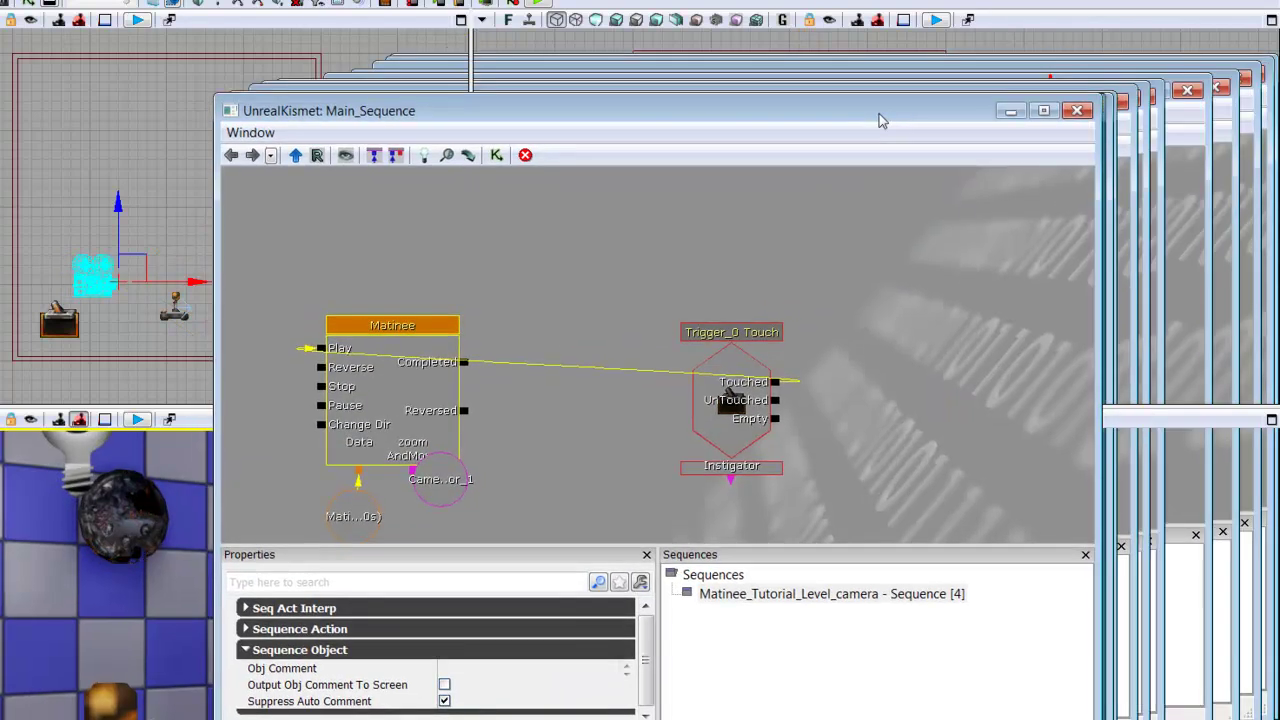
pyautogui.click(1069, 113)
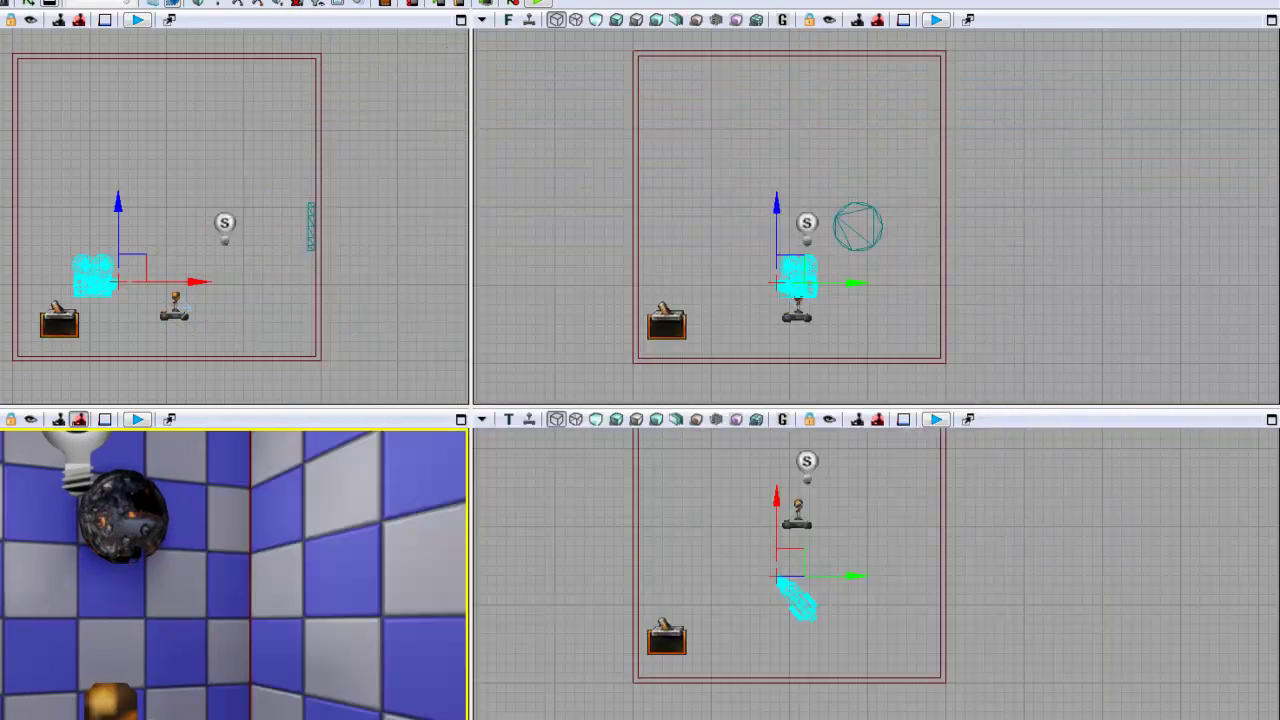
# Save and rebuild the level, accept the external package references, and replay it in the editor preview
pyautogui.hotkey('ctrl', 's')
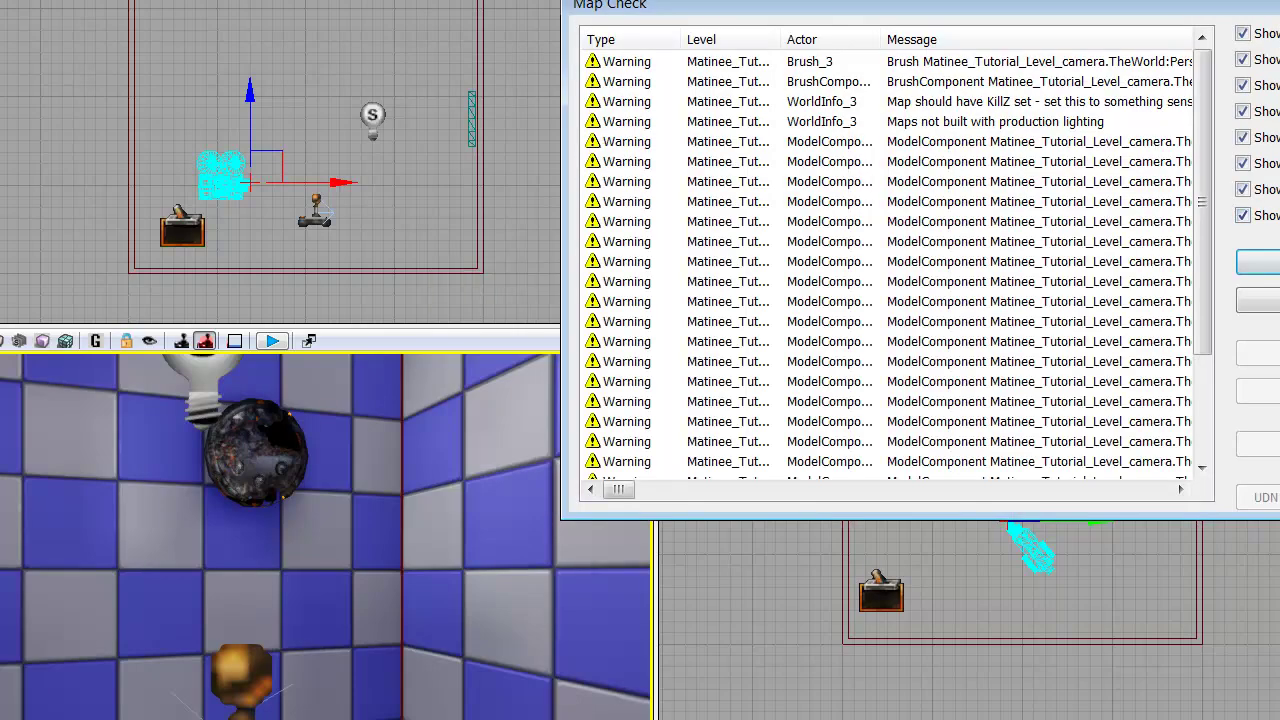
pyautogui.click(1258, 262)
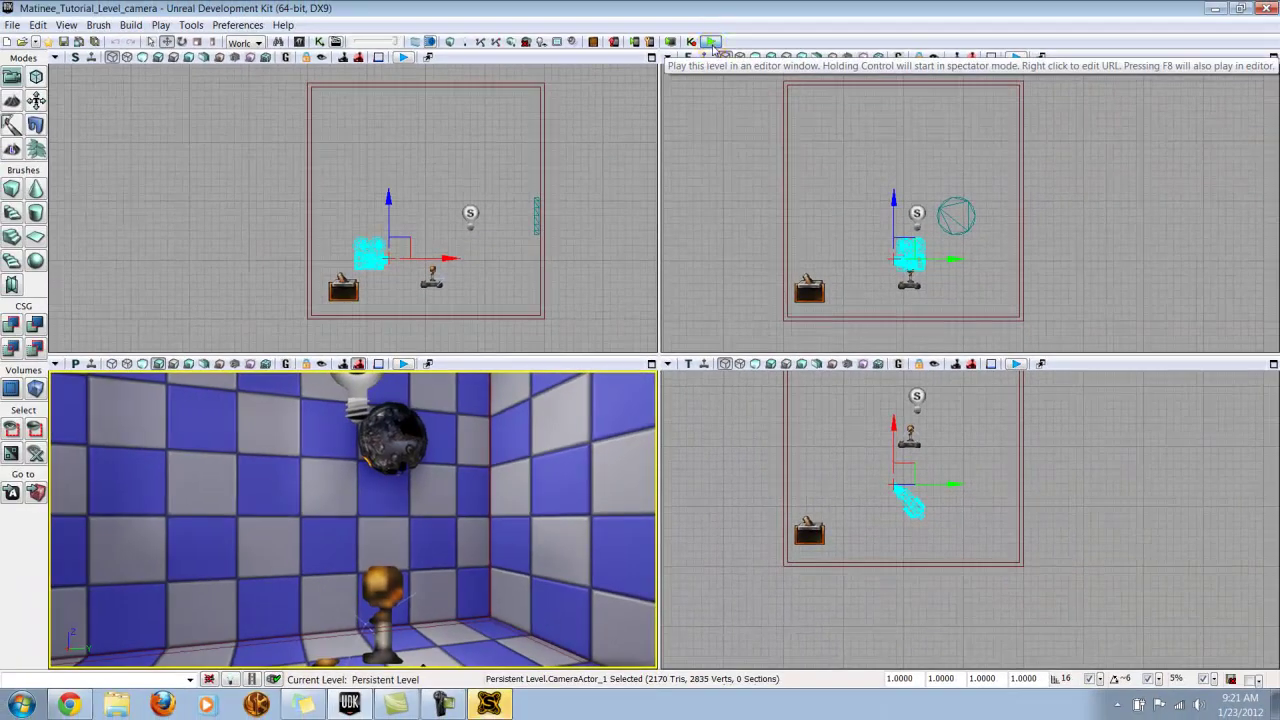
pyautogui.click(712, 43)
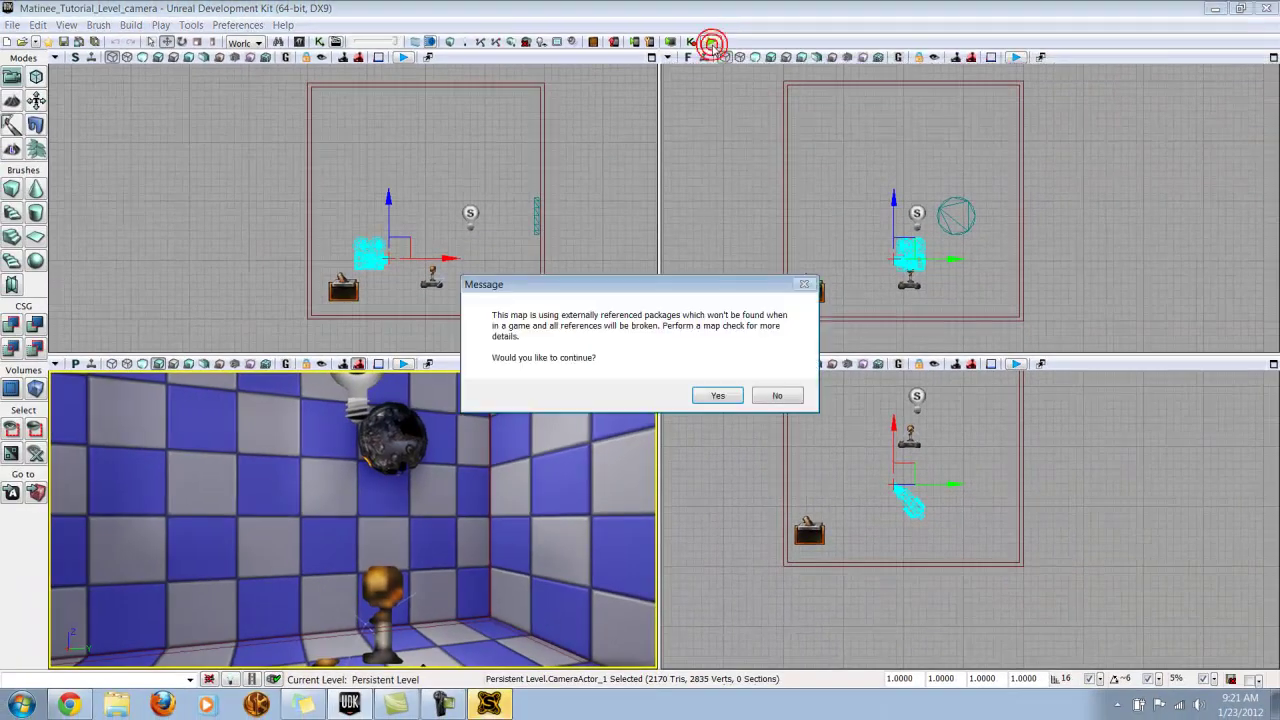
pyautogui.click(716, 395)
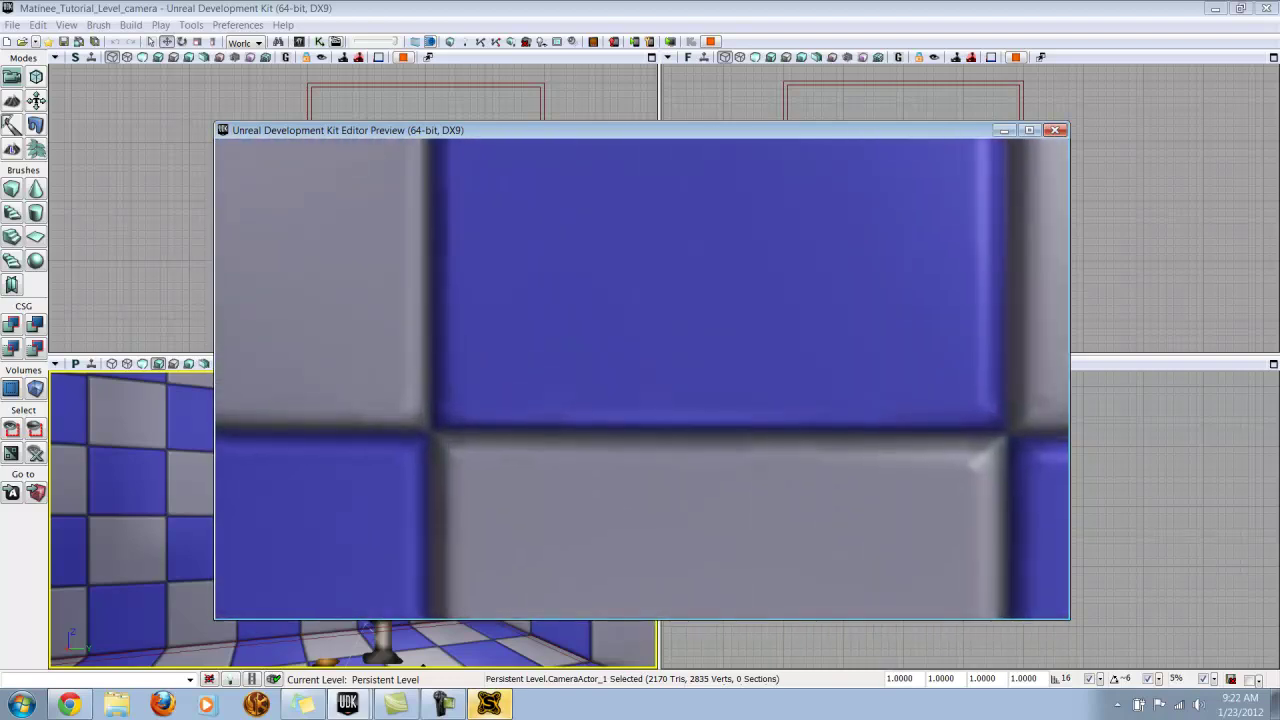
pyautogui.press('Escape')
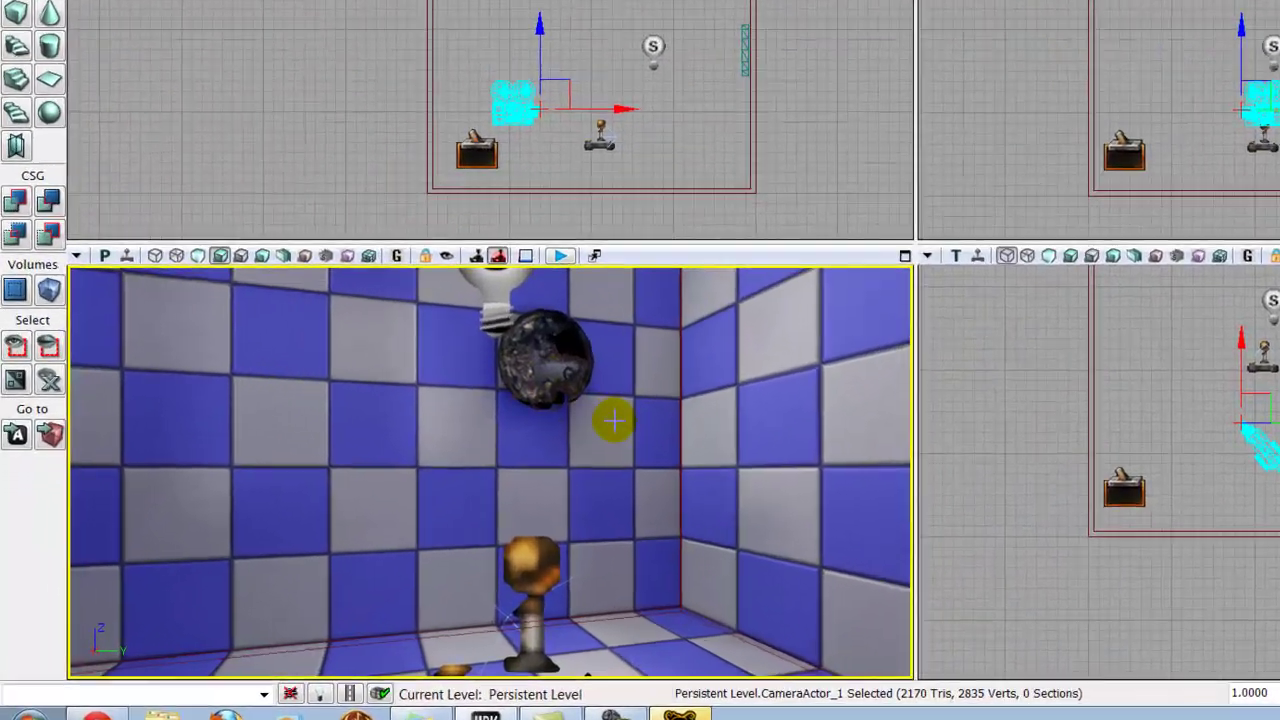
# Select the camera actor, lock it to the perspective view, and turn it to face the dark sphere
pyautogui.moveTo(457, 480)
pyautogui.mouseDown()
pyautogui.moveTo(457, 545)
pyautogui.moveTo(390, 545)
pyautogui.moveTo(459, 481)
pyautogui.mouseUp()
pyautogui.click(375, 441)
pyautogui.click(666, 469)
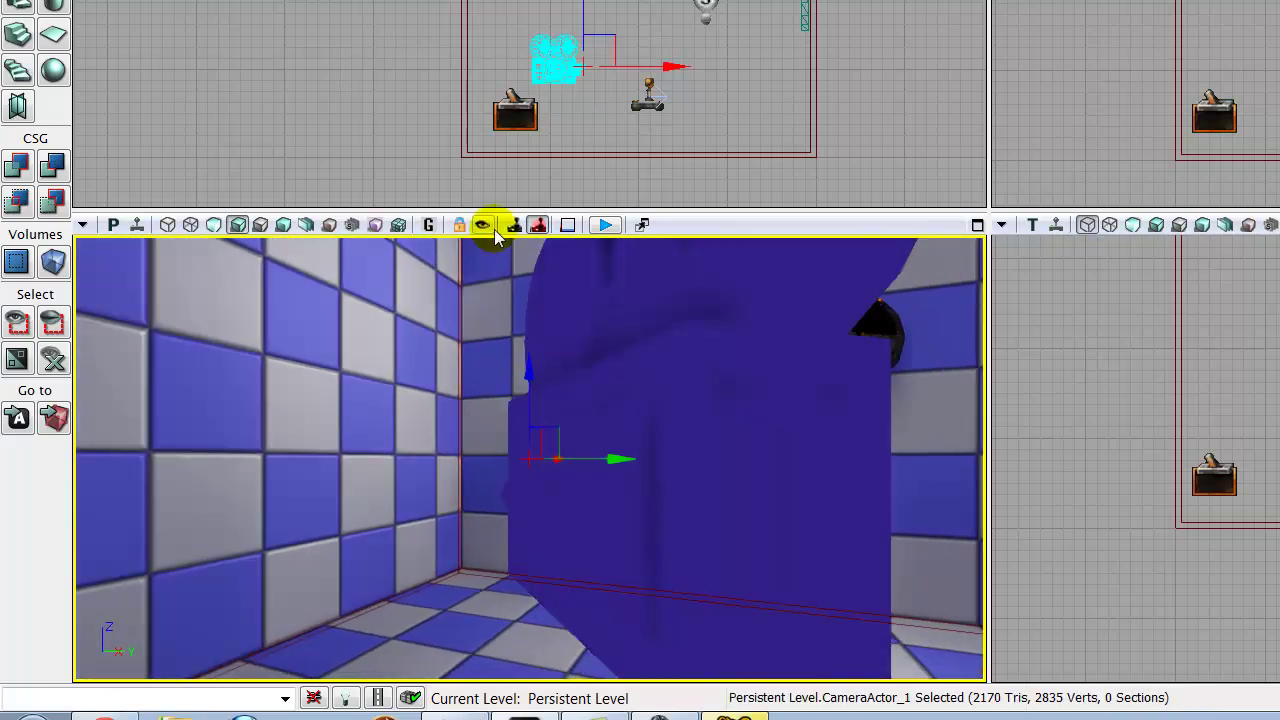
pyautogui.click(420, 423)
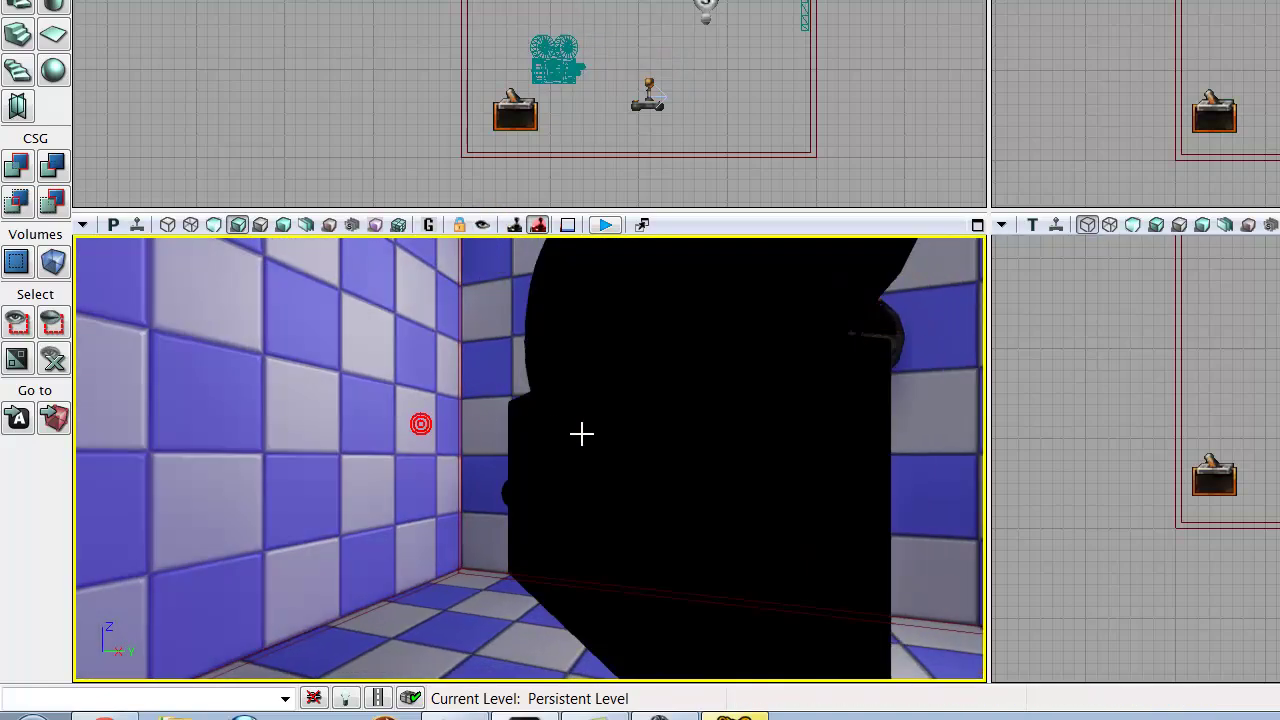
pyautogui.click(483, 225)
pyautogui.click(648, 427)
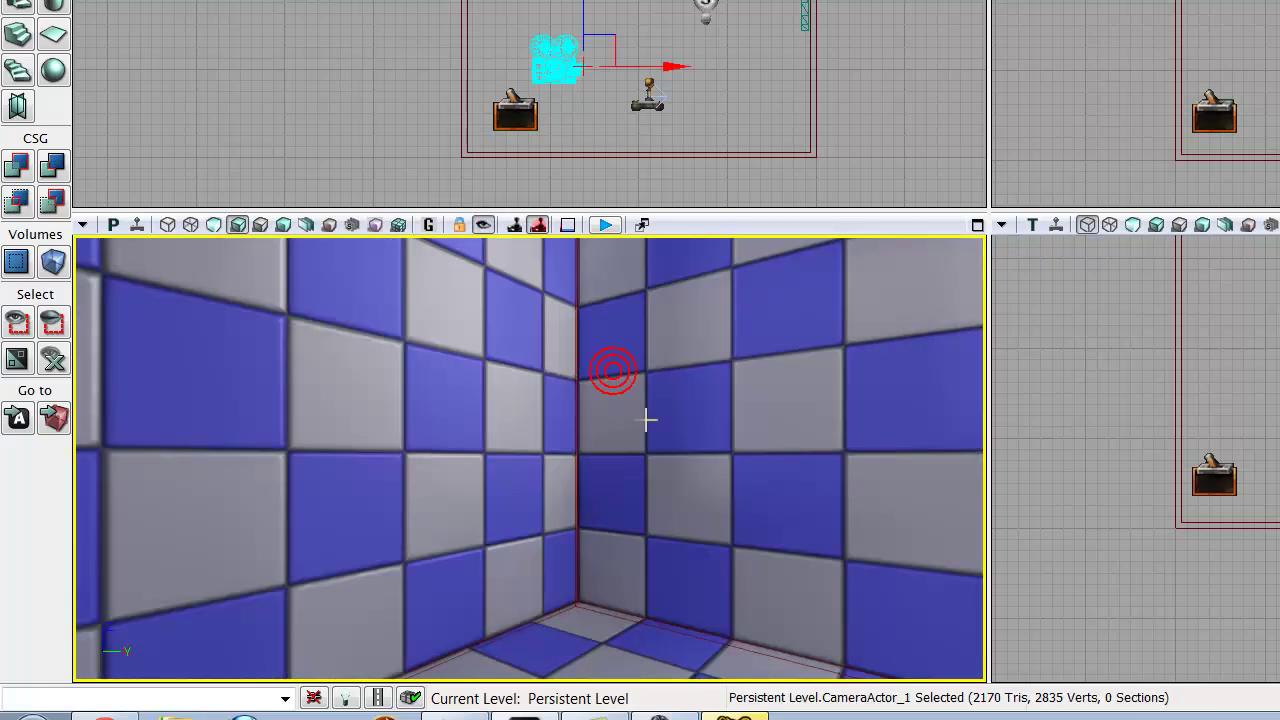
pyautogui.moveTo(634, 457); pyautogui.dragTo(894, 457)
pyautogui.moveTo(623, 449); pyautogui.dragTo(623, 449, button='right')
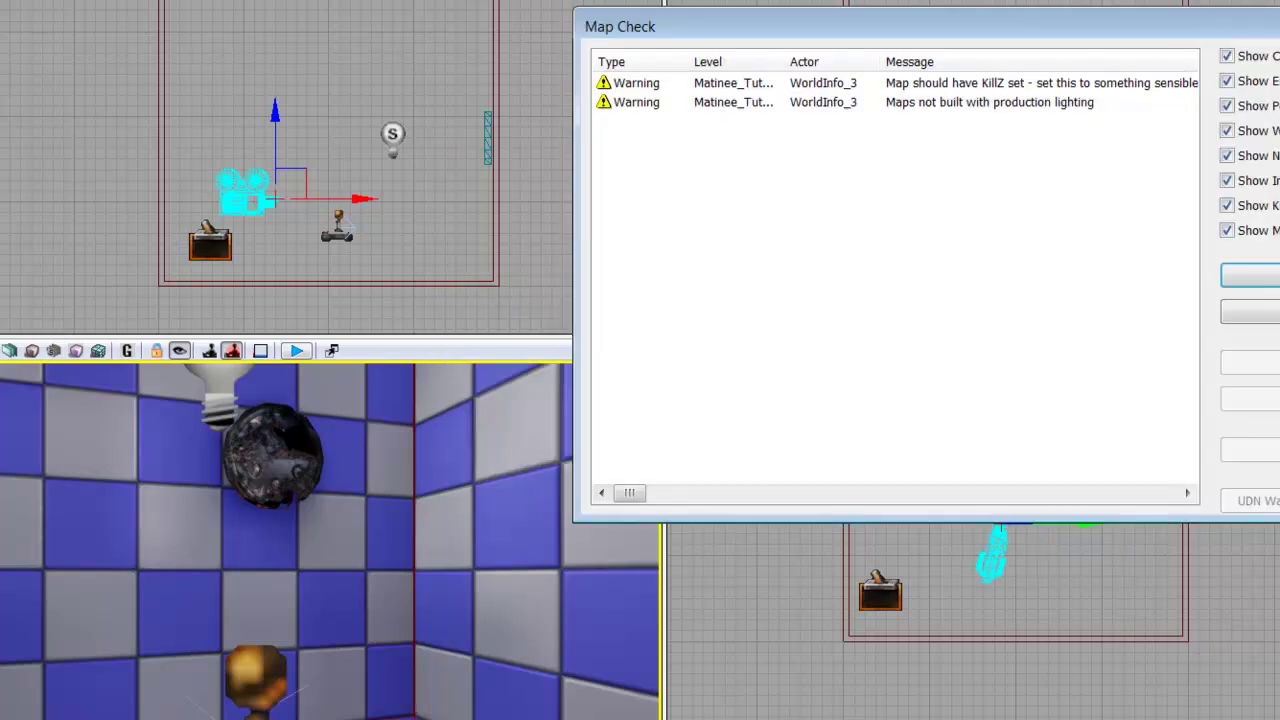
# Dismiss the map check, save the level, and play it in the editor preview to test the re-aimed camera
pyautogui.click(1250, 275)
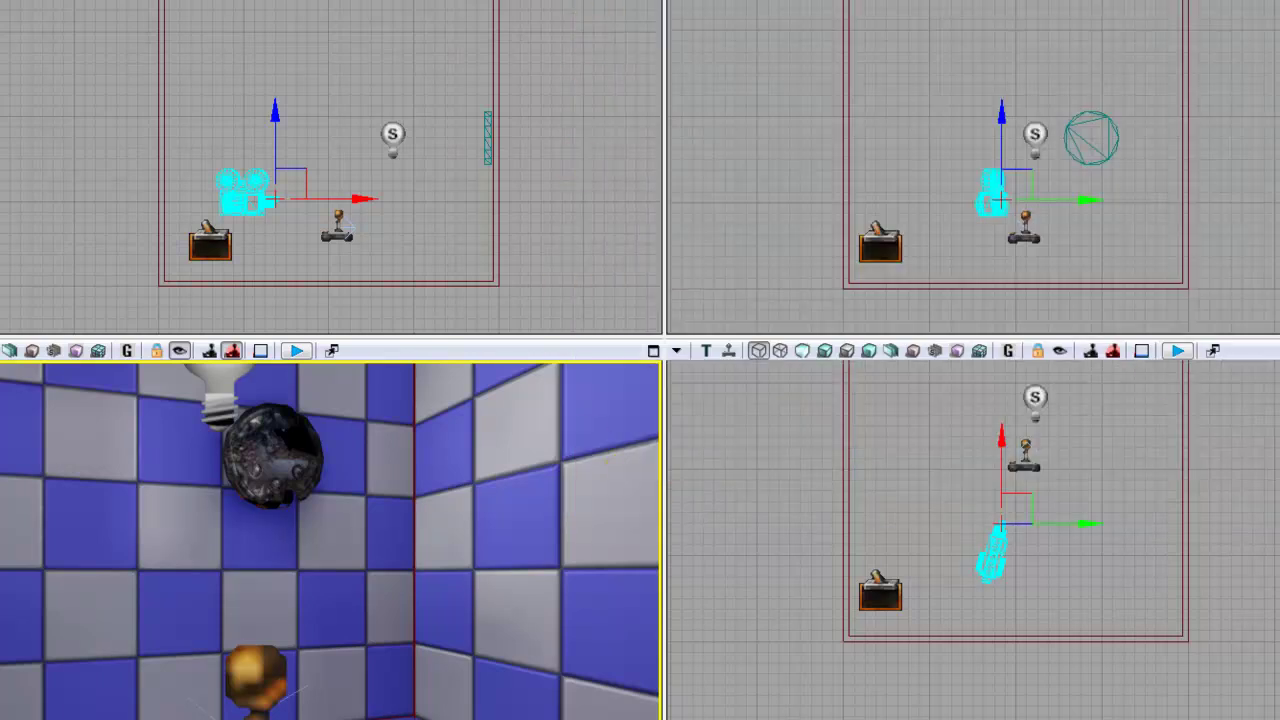
pyautogui.hotkey('ctrl', 's')
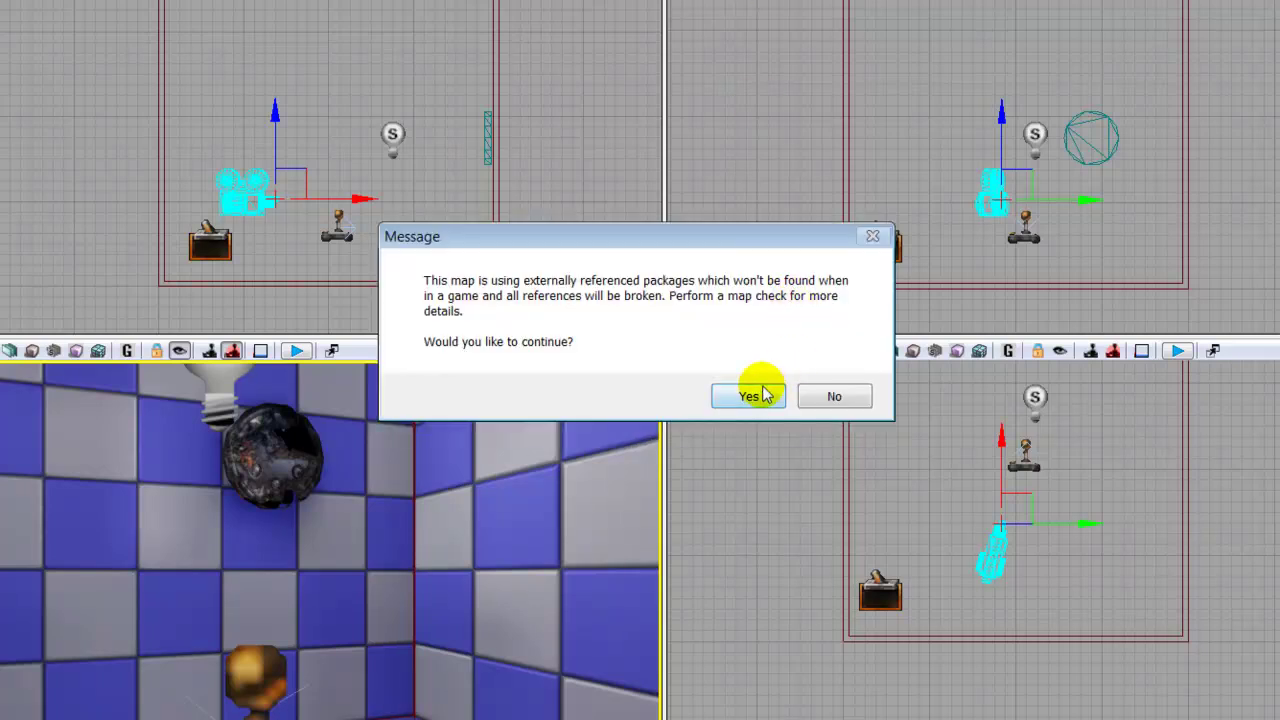
pyautogui.click(763, 391)
pyautogui.press('w')
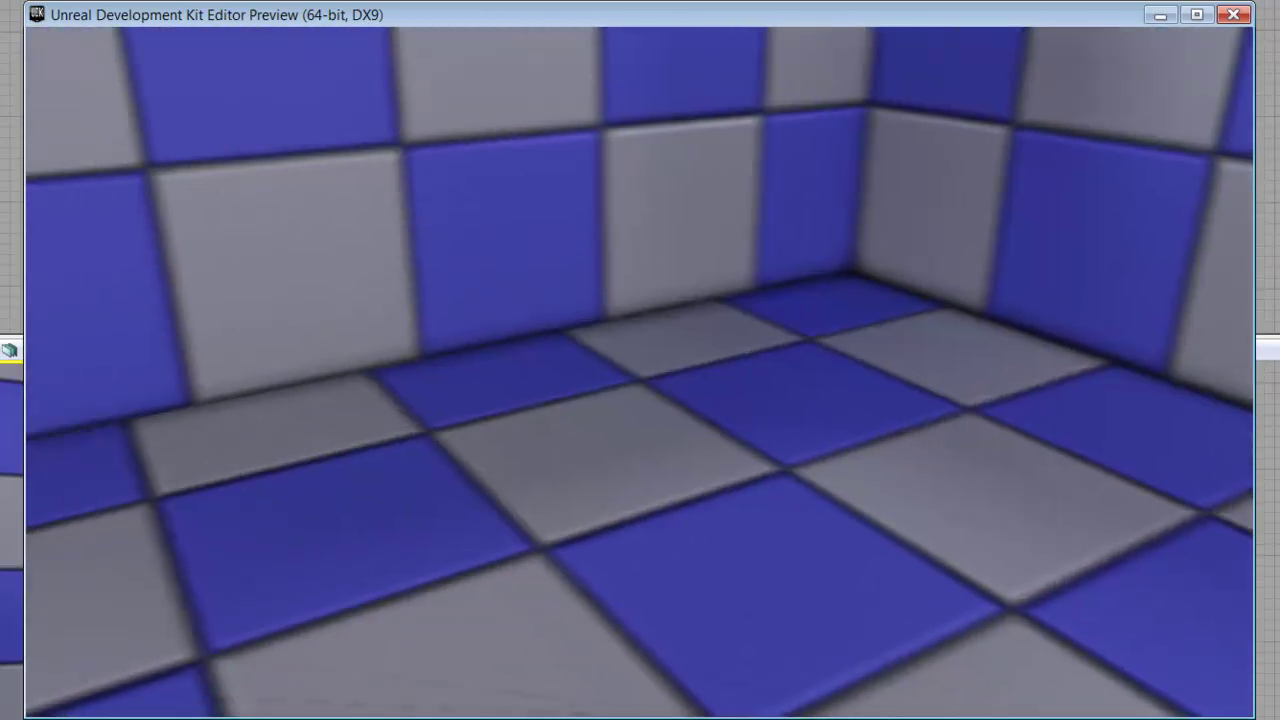
pyautogui.press('w')
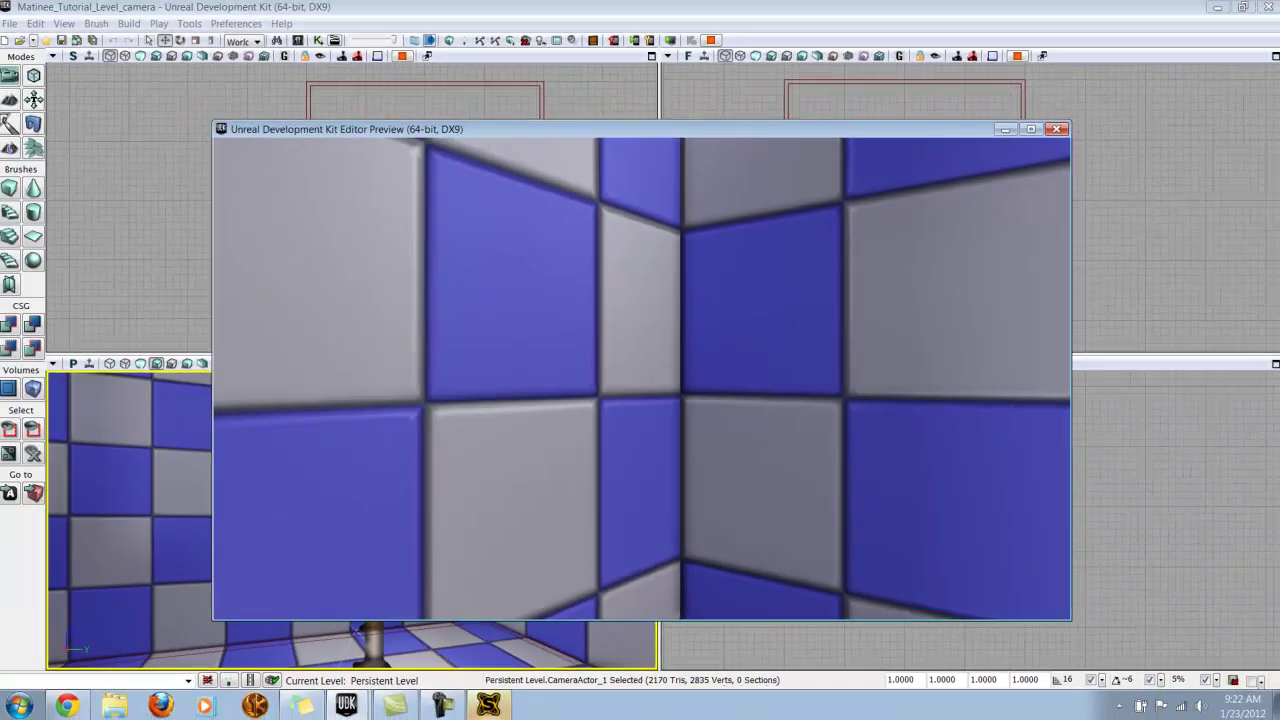
pyautogui.press('Escape')
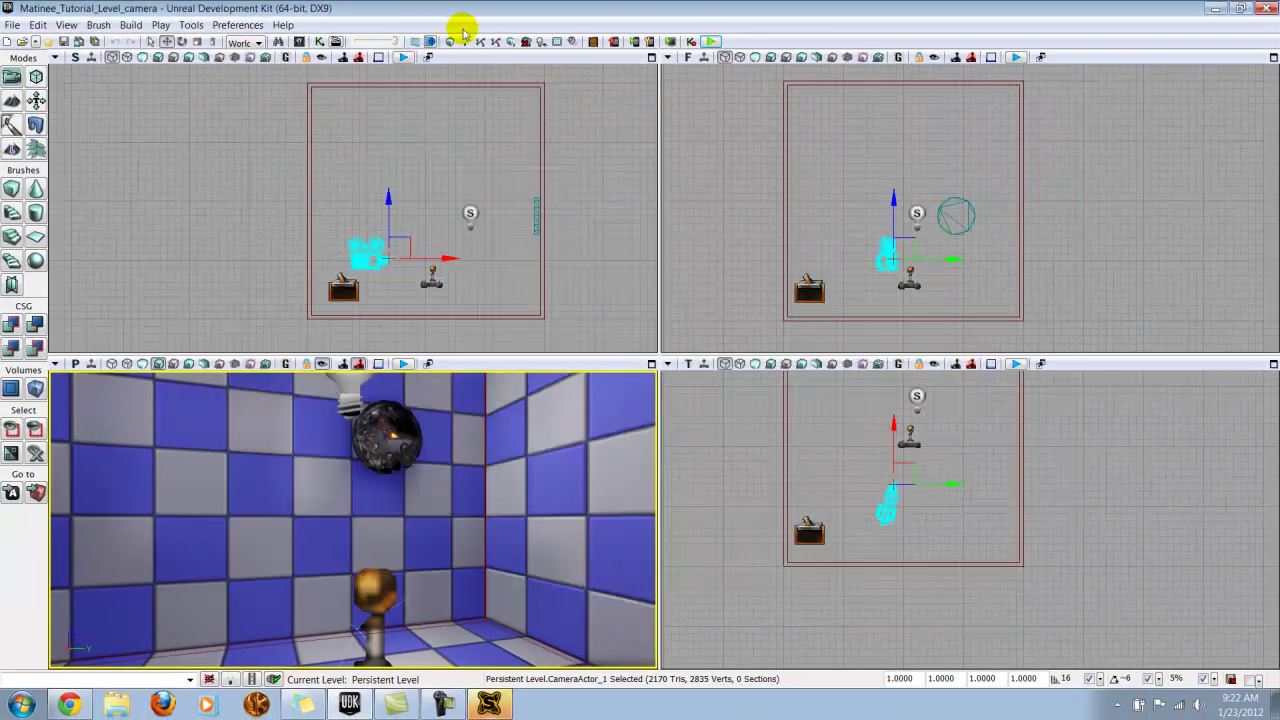
# Reopen the Matinee from Kismet, select the Movement track's first key, and view the scene through the zoomAndMove camera
pyautogui.click(319, 42)
pyautogui.click(571, 331)
pyautogui.doubleClick(576, 338)
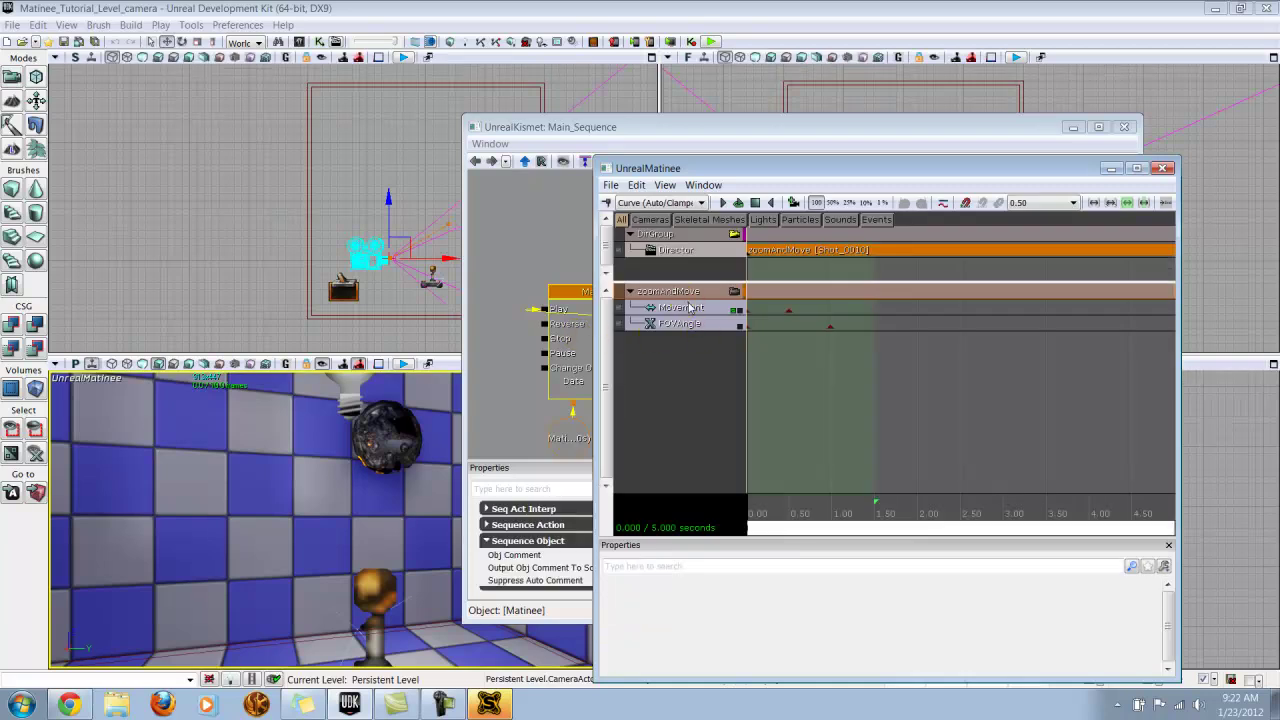
pyautogui.click(742, 309)
pyautogui.click(749, 310)
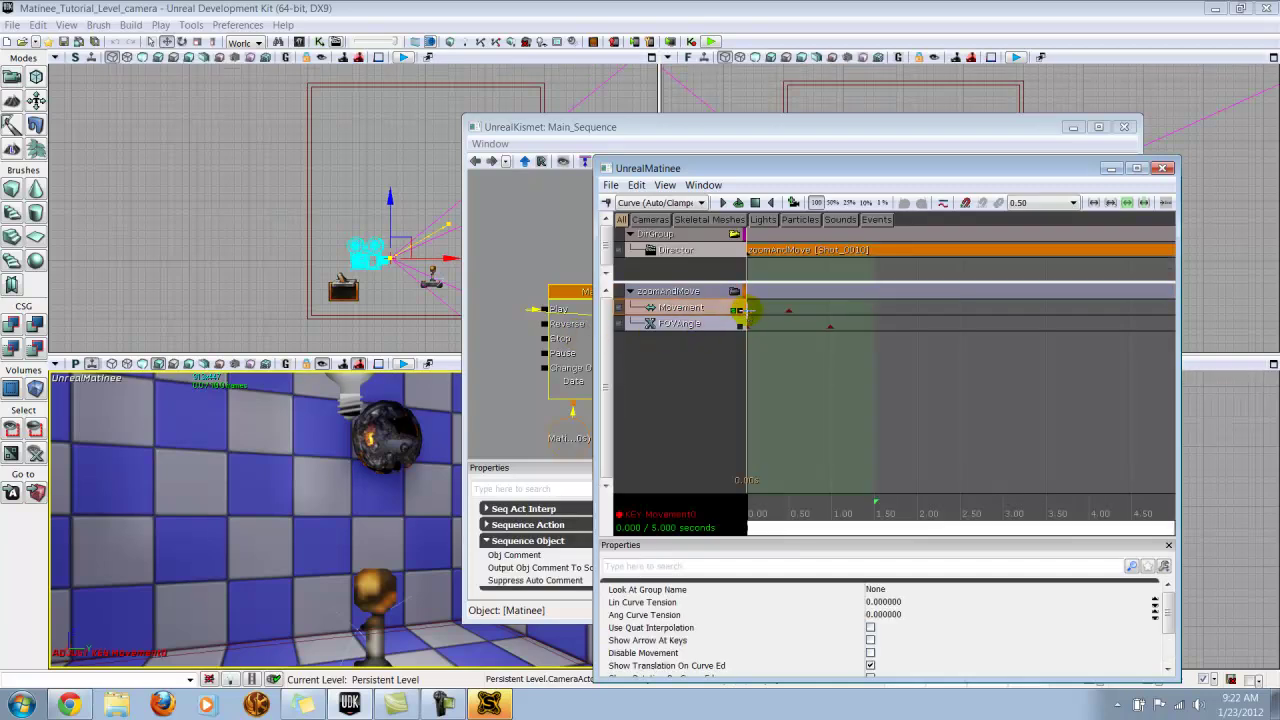
pyautogui.click(735, 293)
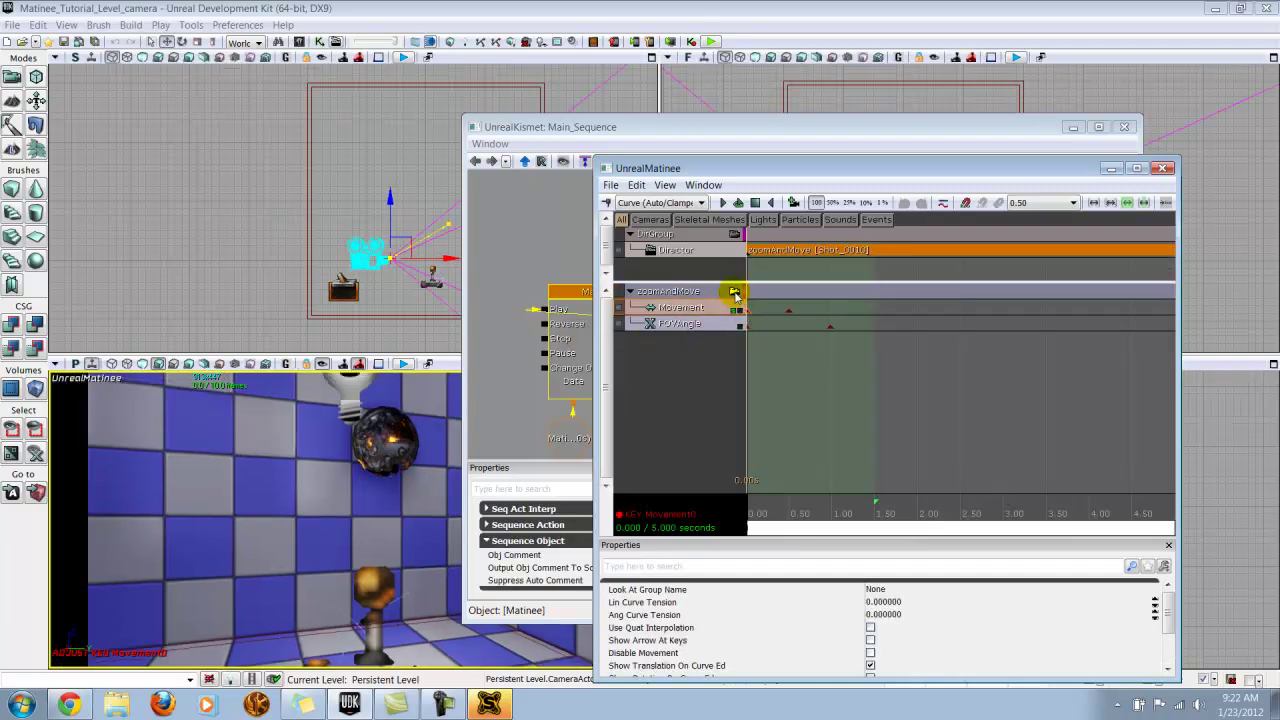
# Select the Movement key at 0.50 seconds and re-aim the camera so the dark sphere is in frame
pyautogui.click(788, 311)
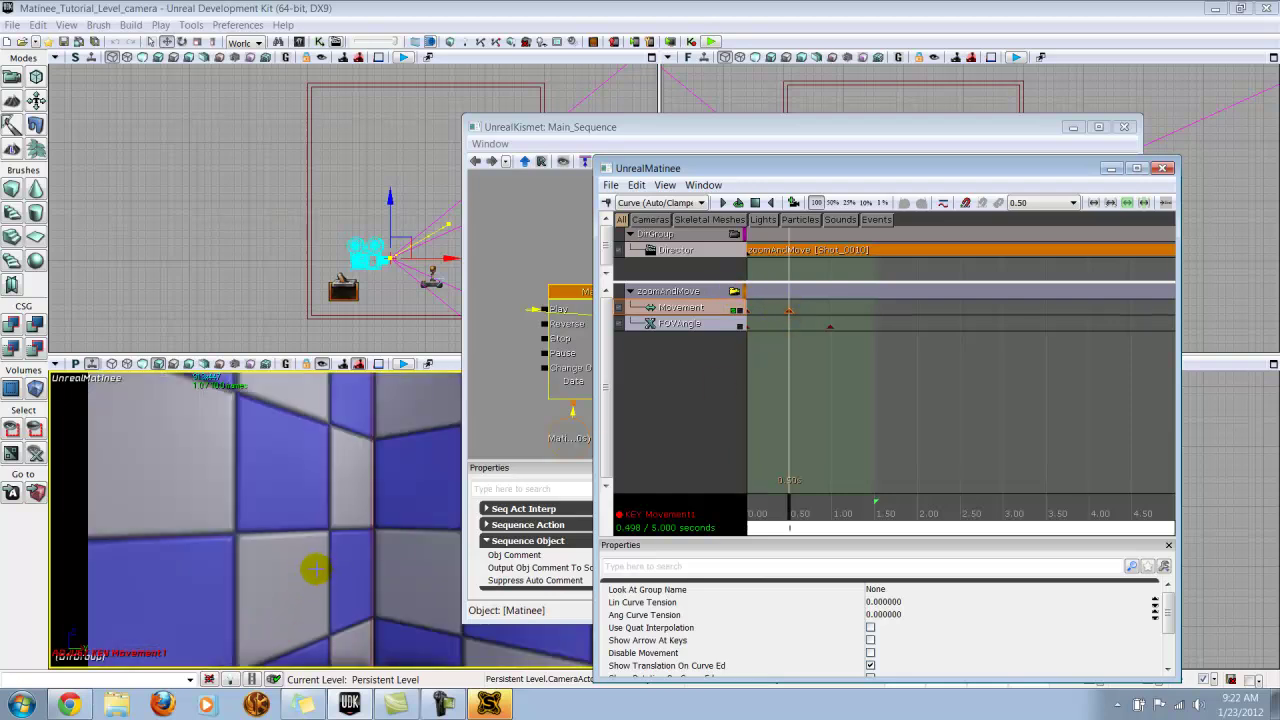
pyautogui.moveTo(316, 569); pyautogui.dragTo(525, 550)
pyautogui.moveTo(206, 562); pyautogui.dragTo(174, 558)
pyautogui.click(580, 416)
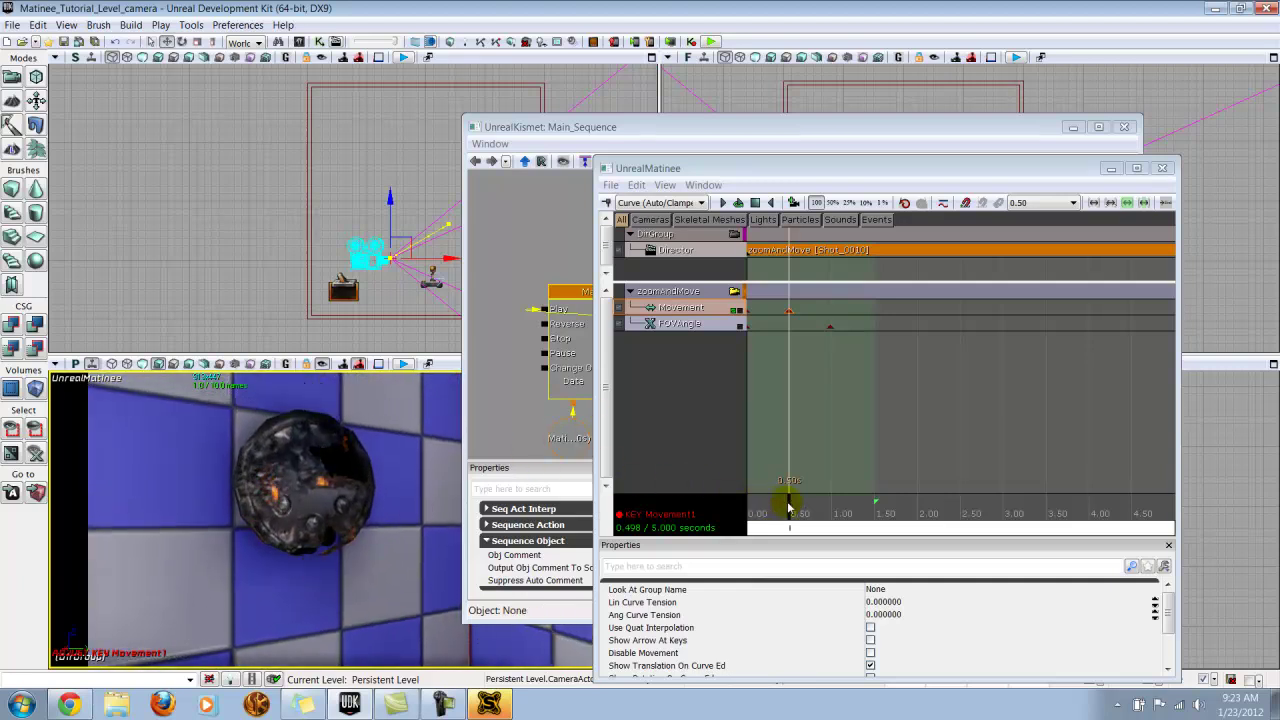
# Return the timeline to the start and compare the camera view at the first and second Movement keys
pyautogui.moveTo(789, 508); pyautogui.dragTo(690, 530)
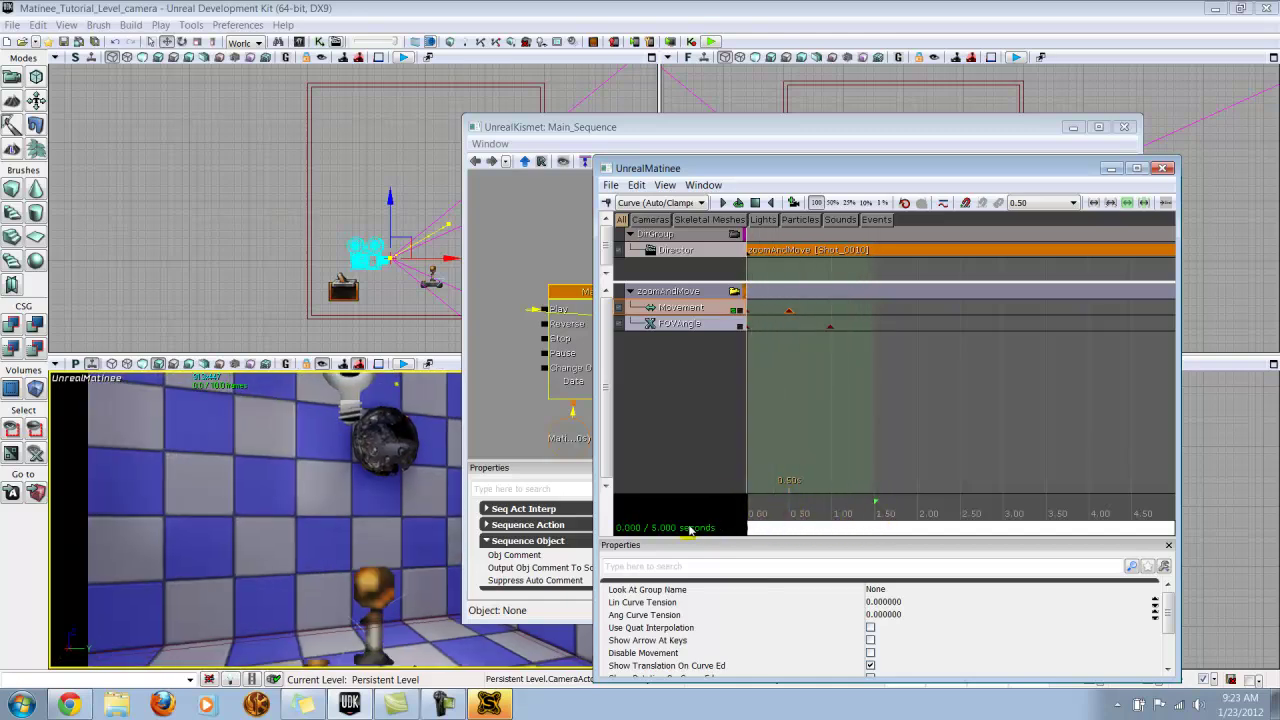
pyautogui.click(748, 311)
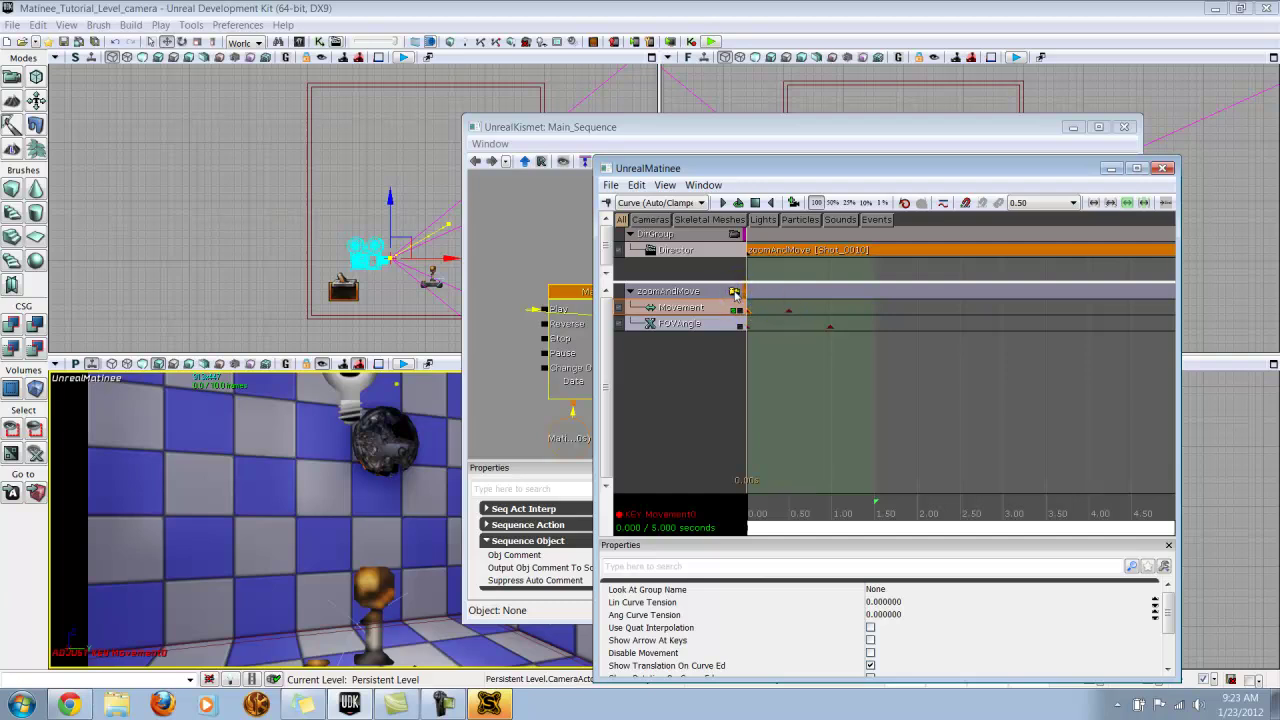
pyautogui.click(735, 292)
pyautogui.click(735, 291)
pyautogui.click(790, 313)
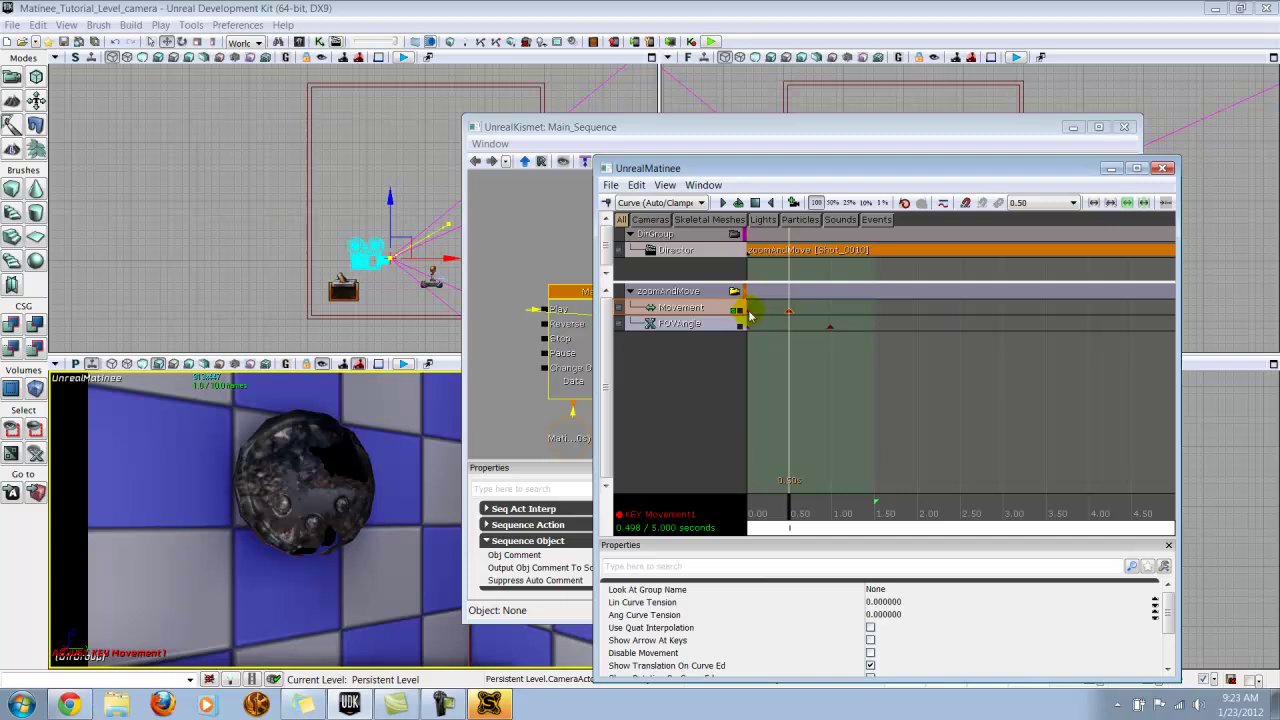
pyautogui.click(748, 312)
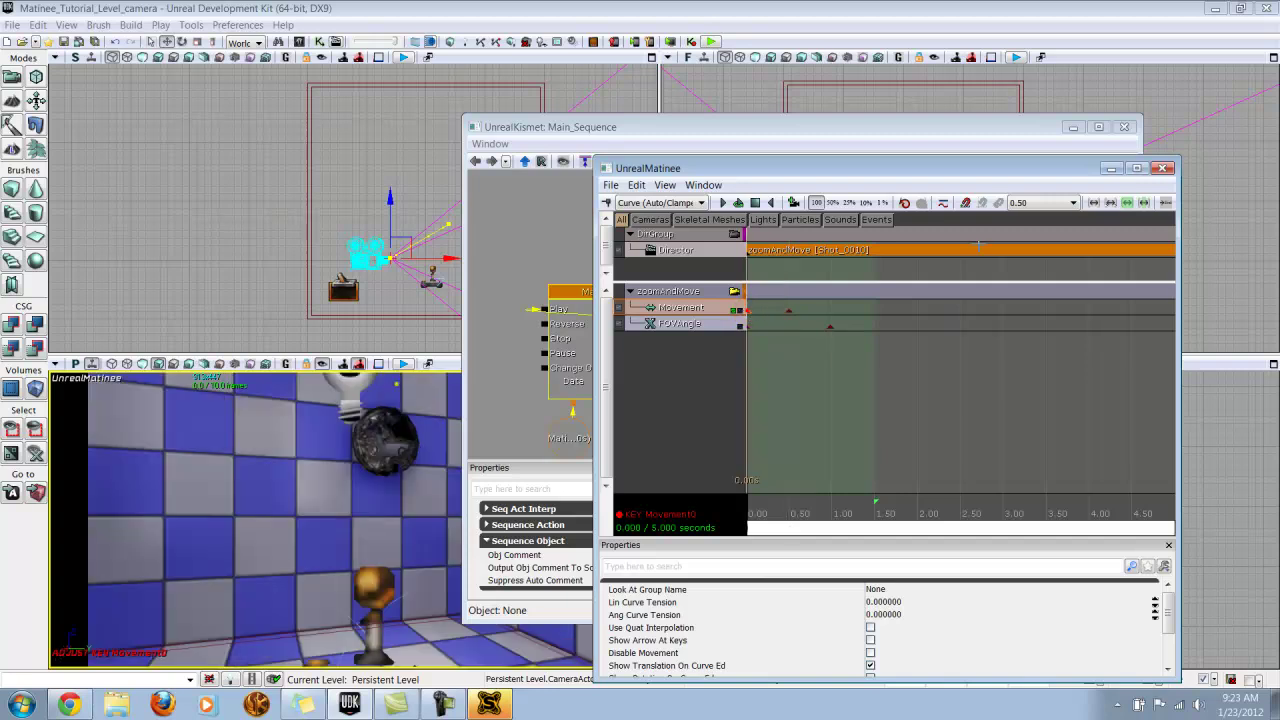
# Close the Matinee and Kismet windows, rebuild the level, and dismiss the map check
pyautogui.click(1161, 170)
pyautogui.click(1124, 127)
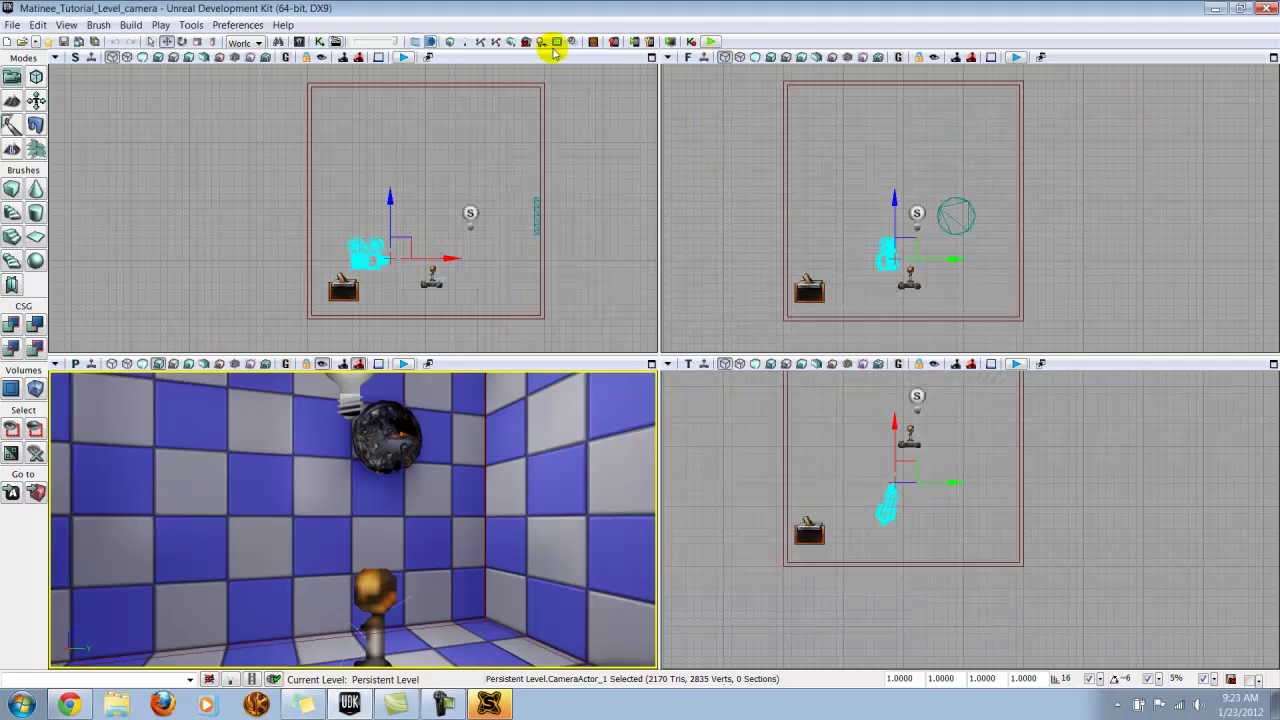
pyautogui.click(516, 40)
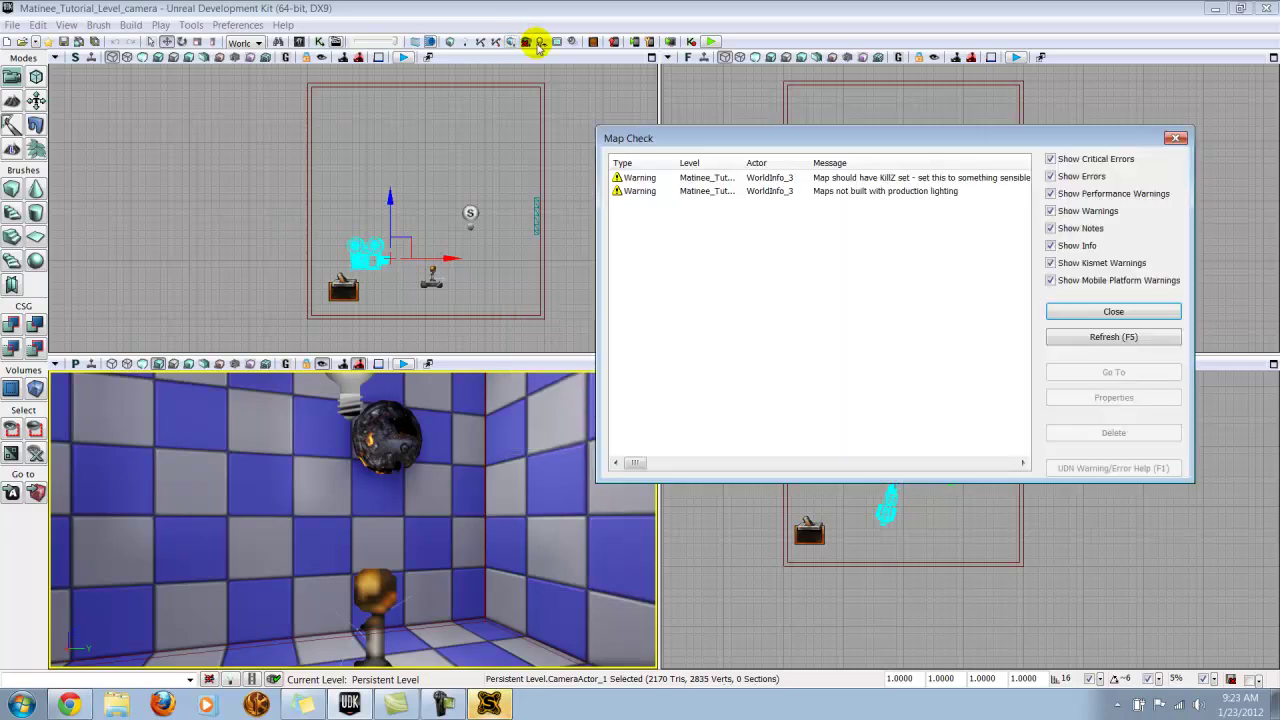
pyautogui.click(1100, 312)
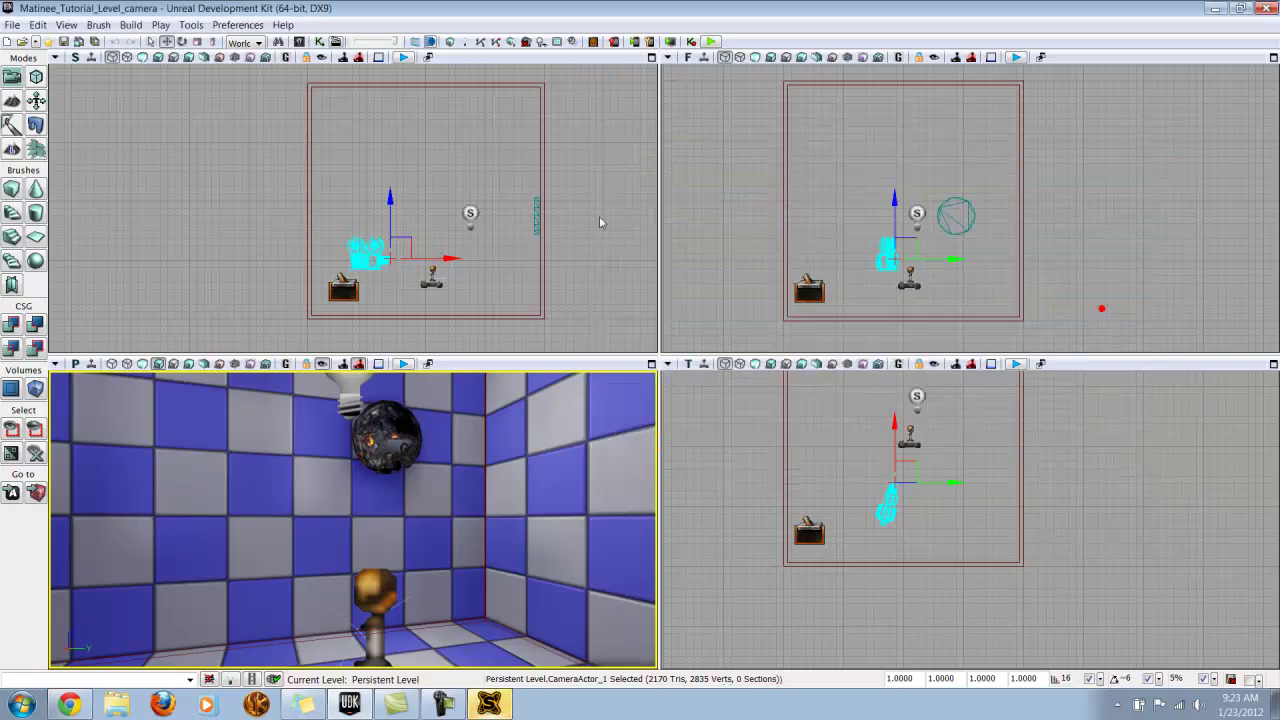
# Save the level and play it in the editor preview, accepting the external package references
pyautogui.click(64, 42)
pyautogui.click(708, 41)
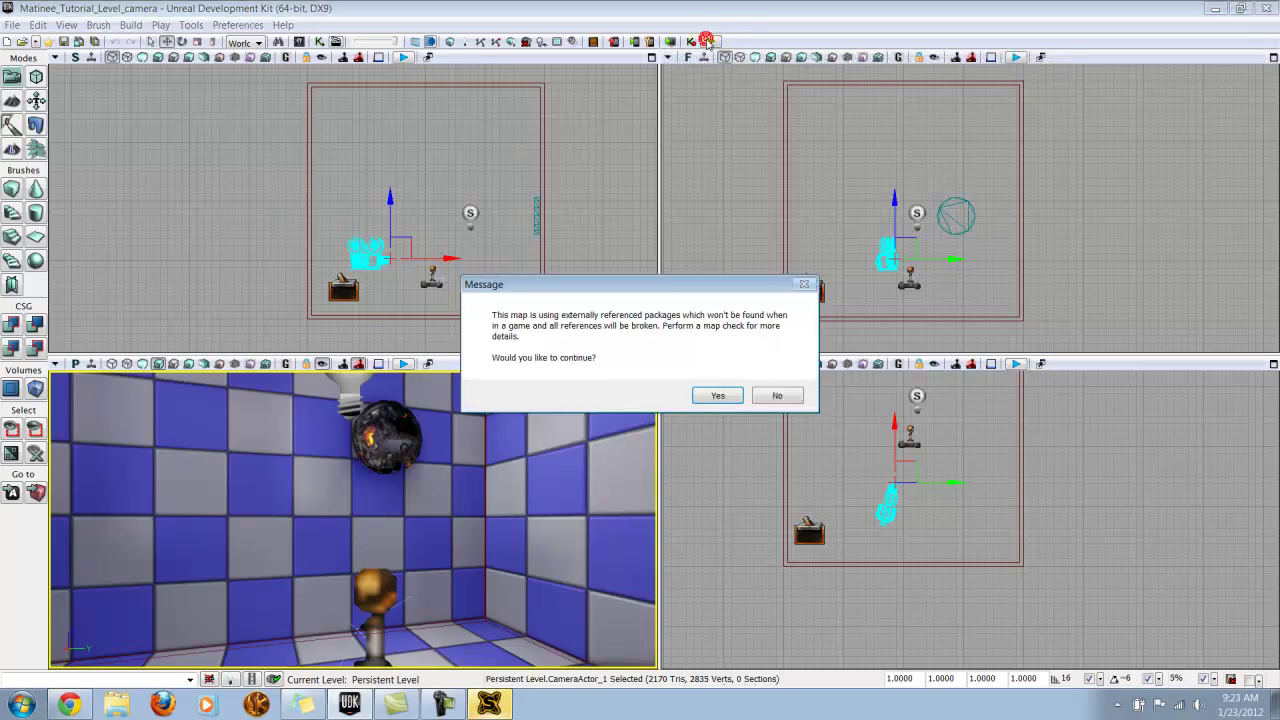
pyautogui.click(717, 395)
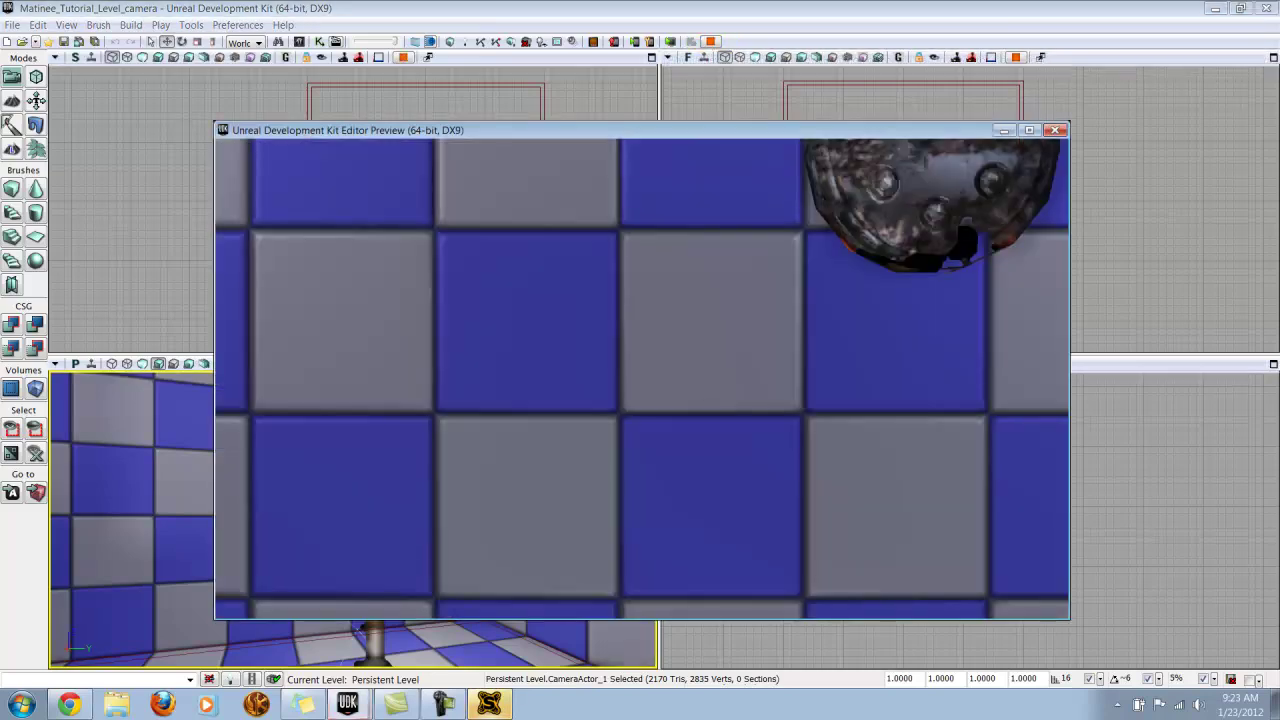